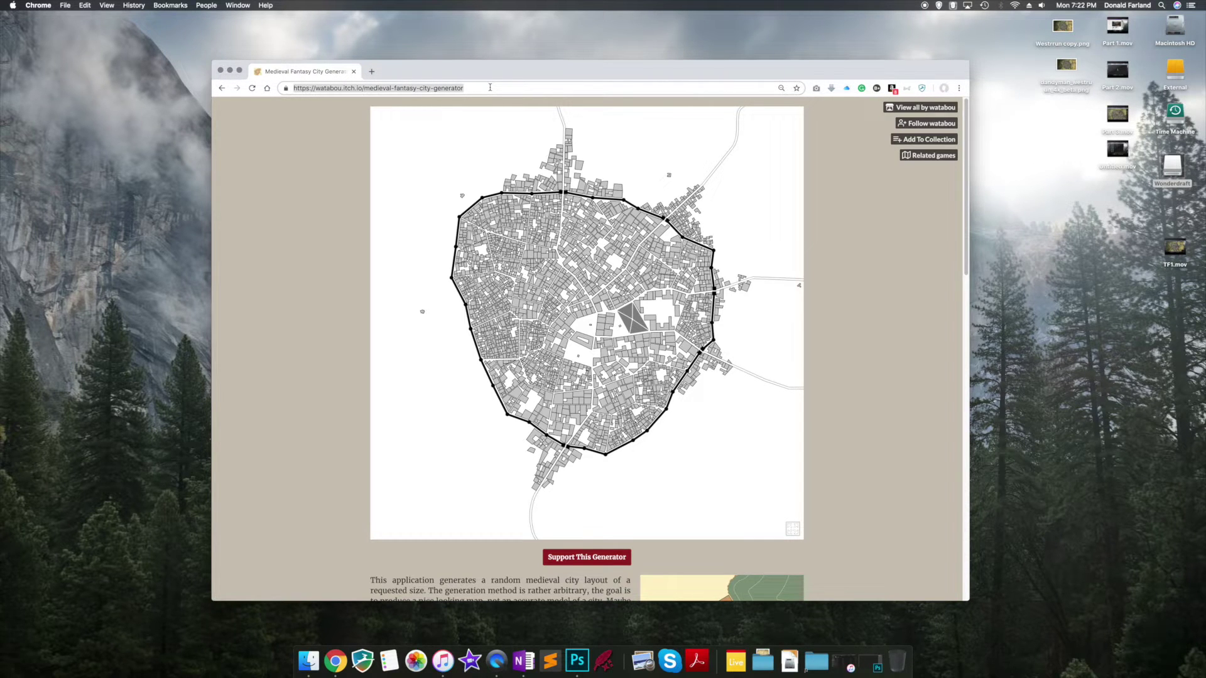
Generate sample cities in the Small, Medium and Large sizes, finishing with a Medium city
{"action": "mouse_move", "coordinate": [676, 200]}
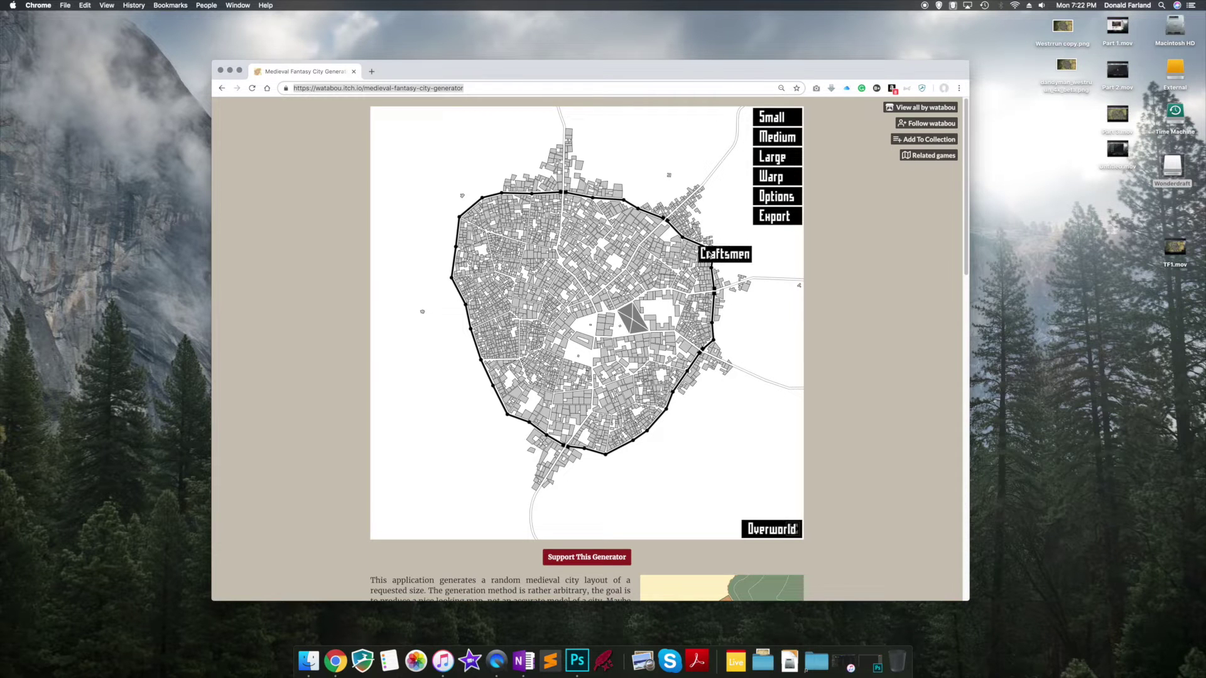
{"action": "left_click", "coordinate": [784, 120]}
{"action": "left_click", "coordinate": [782, 138]}
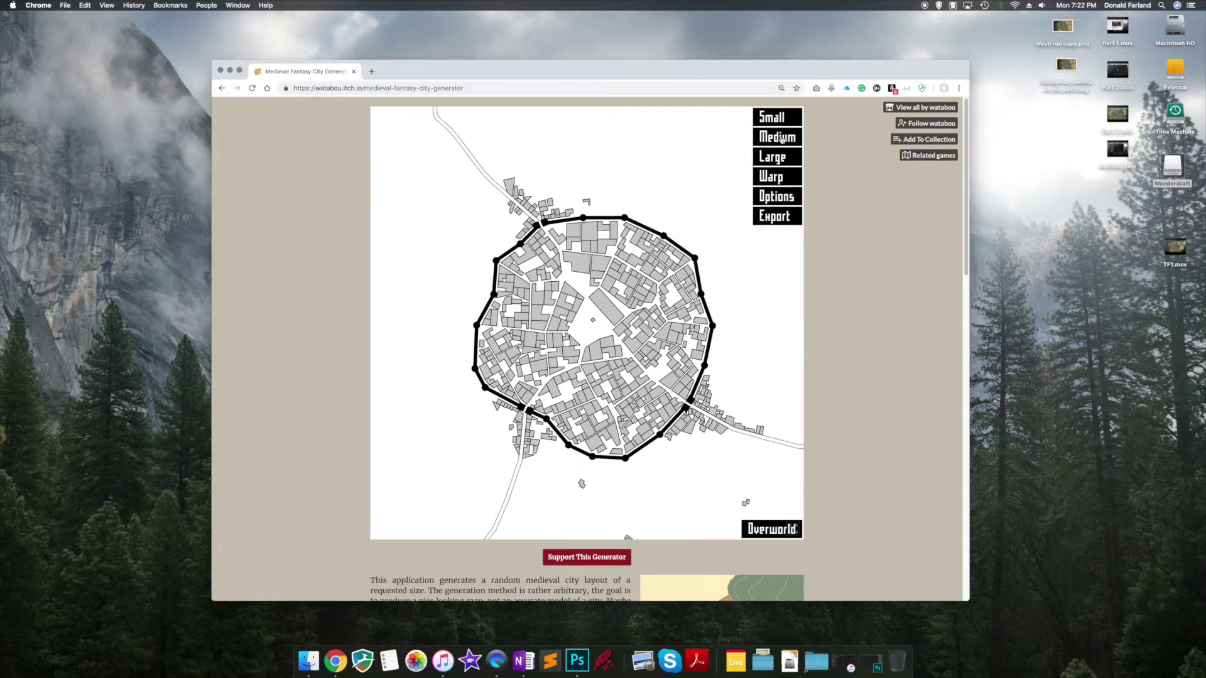
{"action": "left_click", "coordinate": [780, 161]}
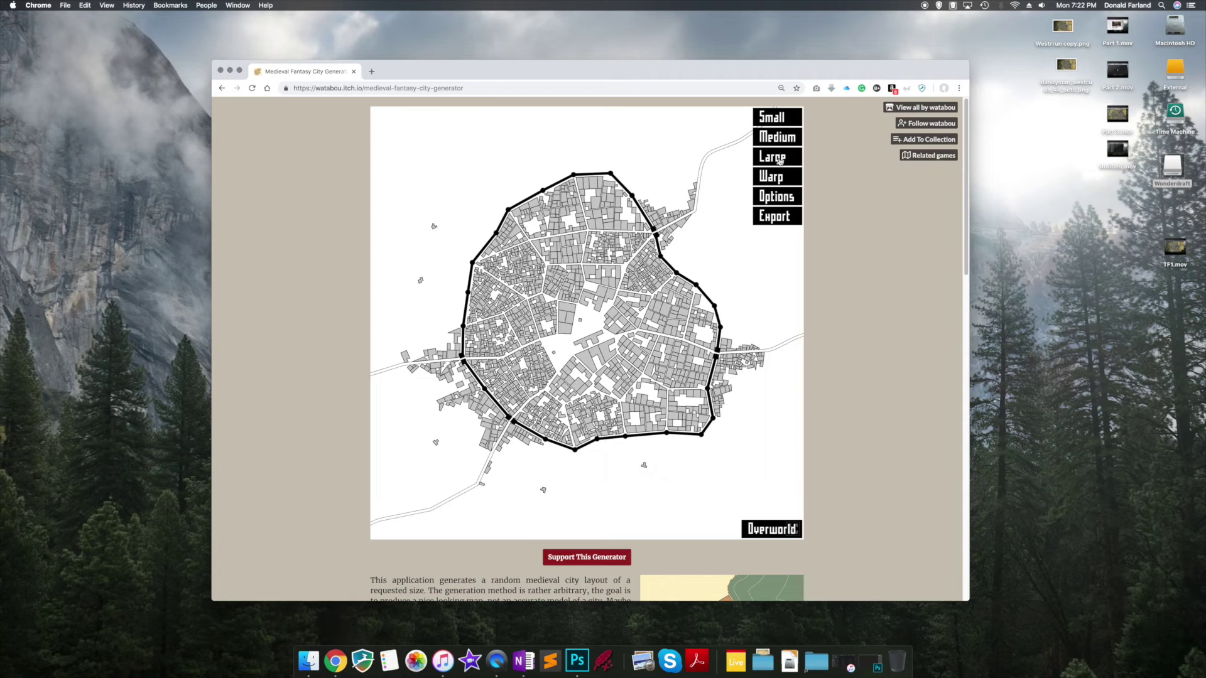
{"action": "left_click", "coordinate": [782, 140]}
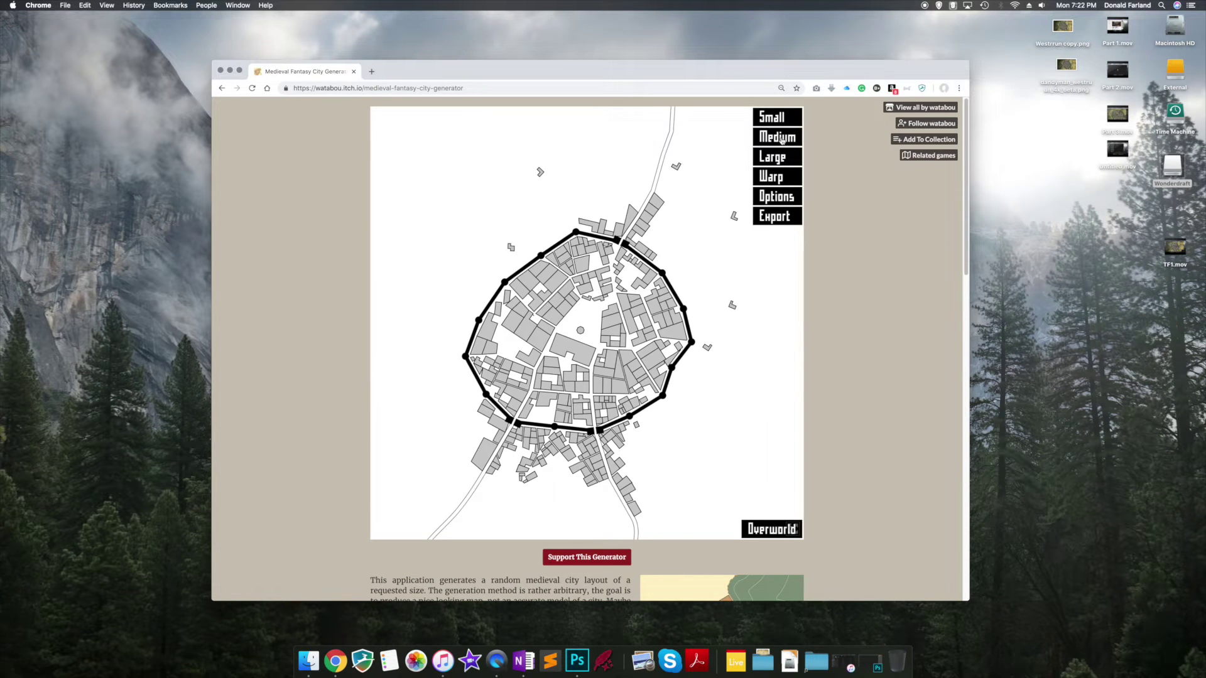
{"action": "left_click", "coordinate": [779, 125]}
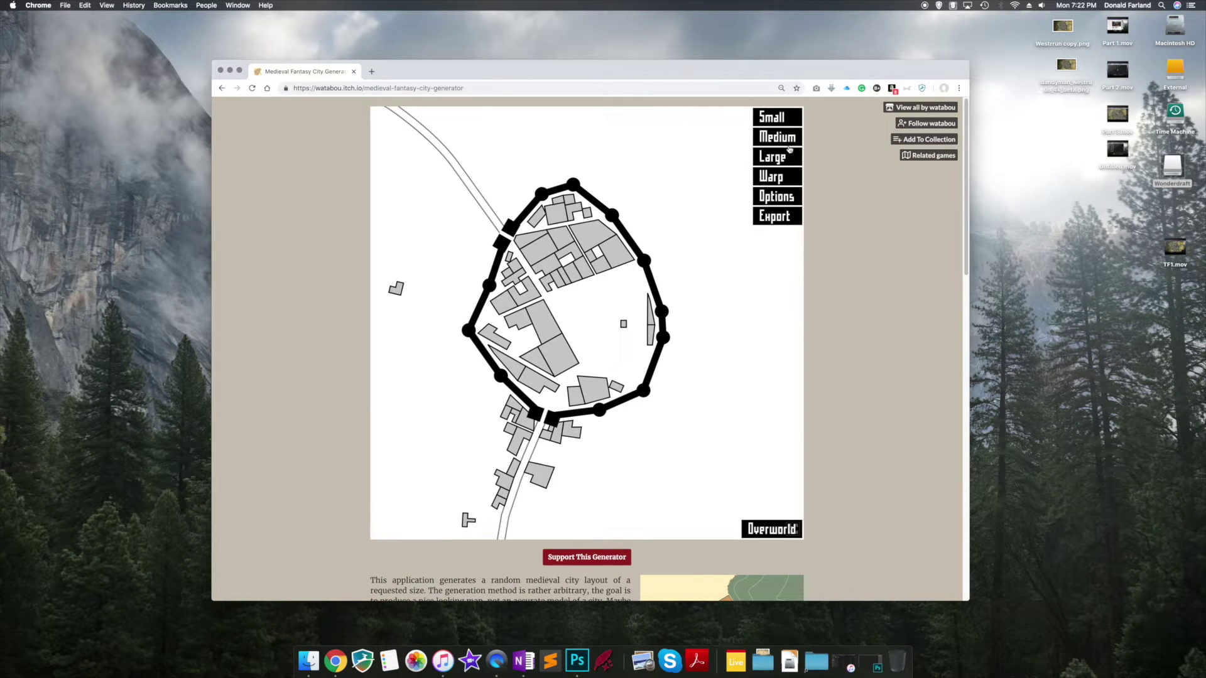
{"action": "left_click", "coordinate": [783, 135]}
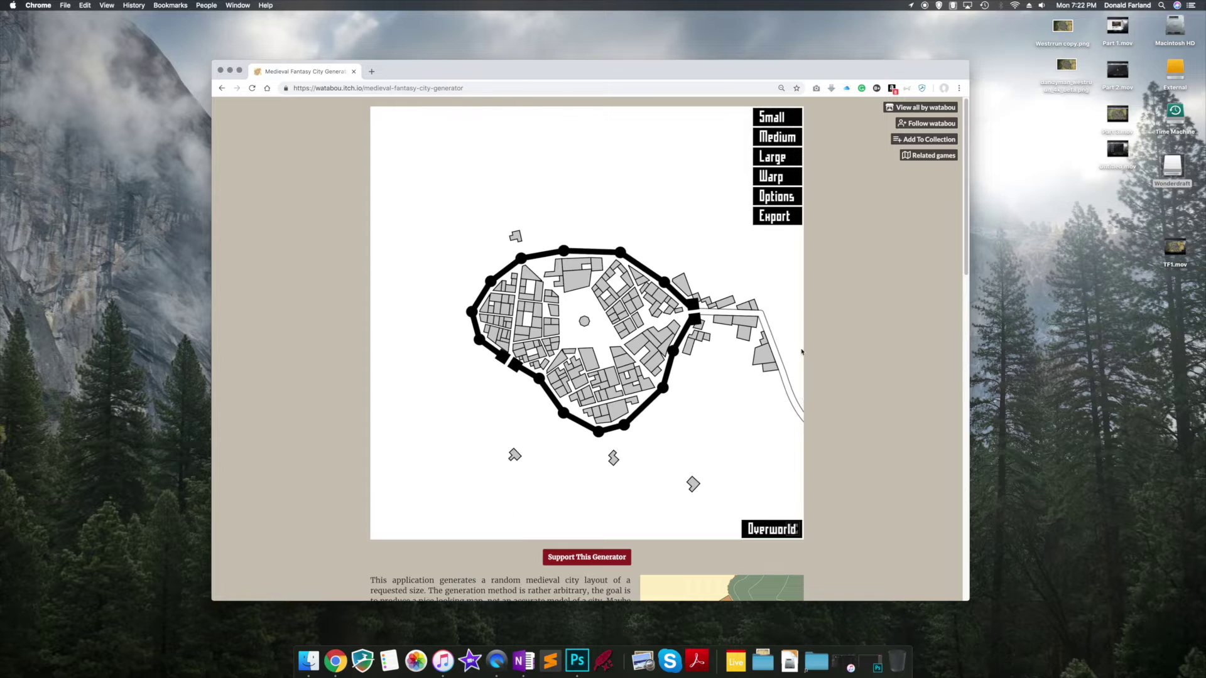
Apply the Watercolours palette to the city map
{"action": "left_click", "coordinate": [800, 198]}
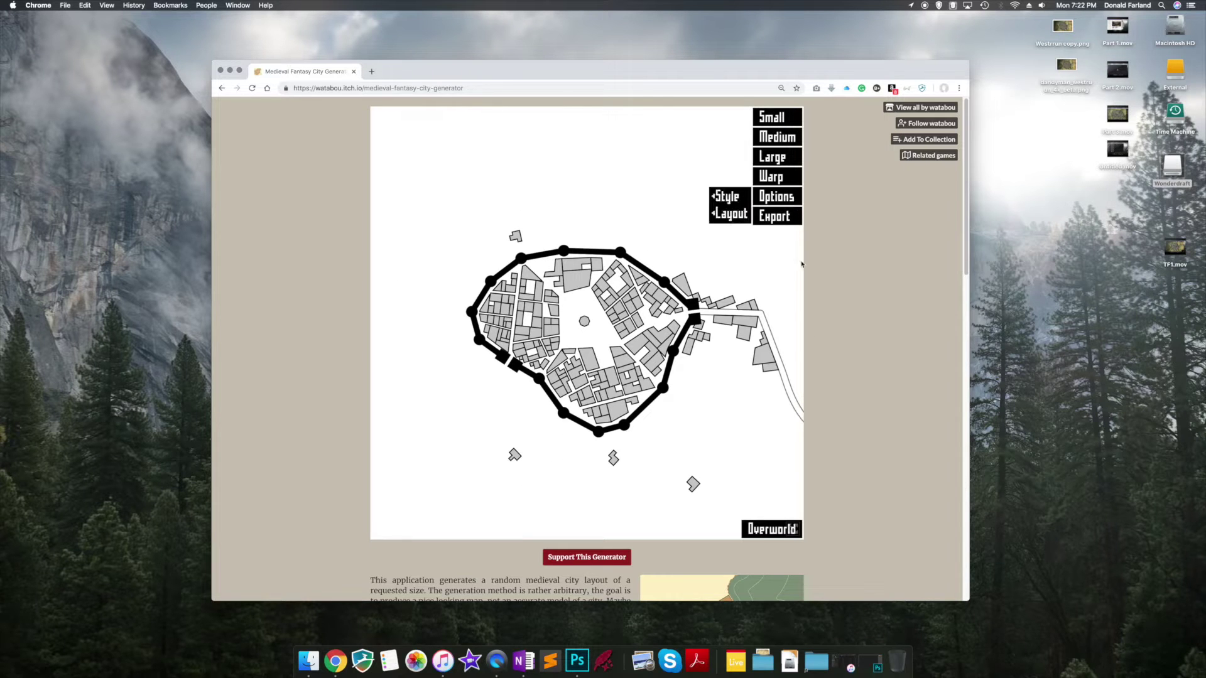
{"action": "left_click", "coordinate": [738, 202]}
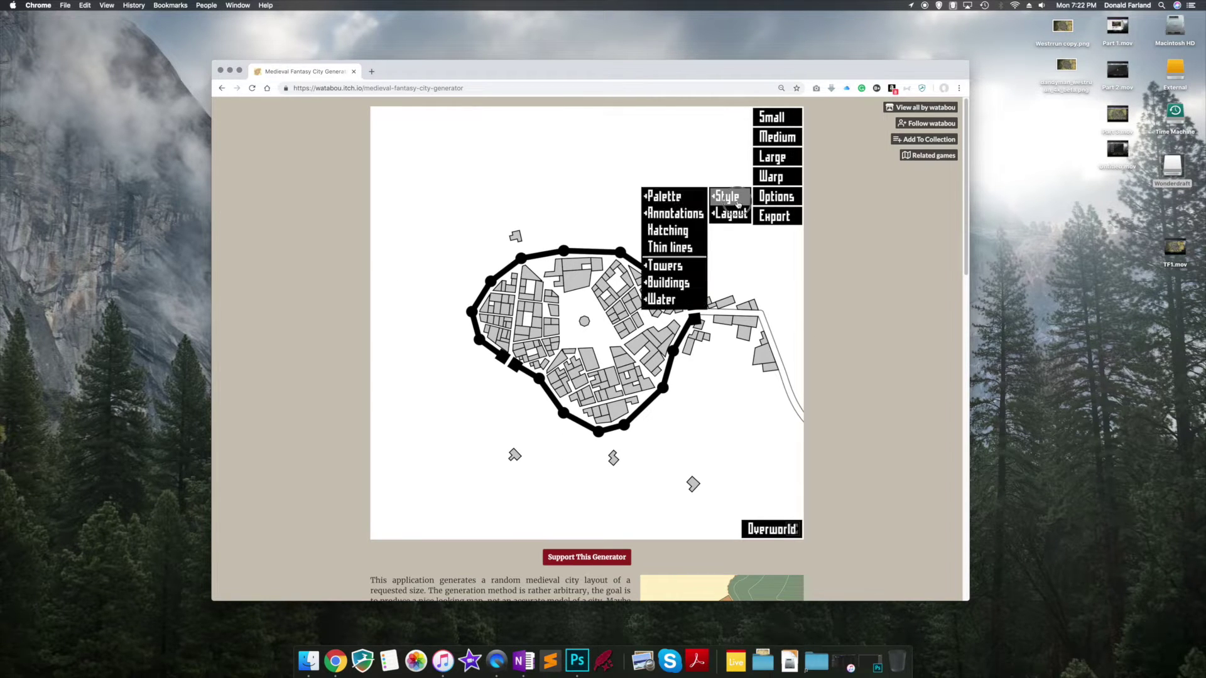
{"action": "left_click", "coordinate": [687, 200]}
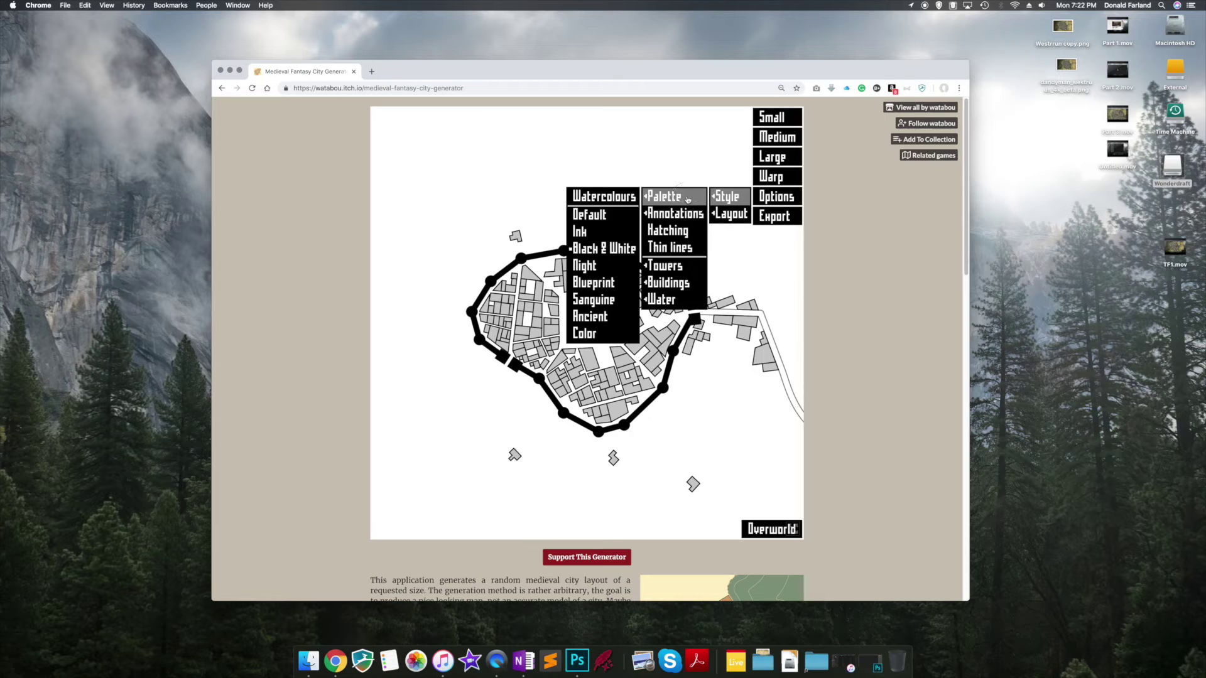
{"action": "left_click", "coordinate": [603, 197]}
{"action": "left_click", "coordinate": [790, 258]}
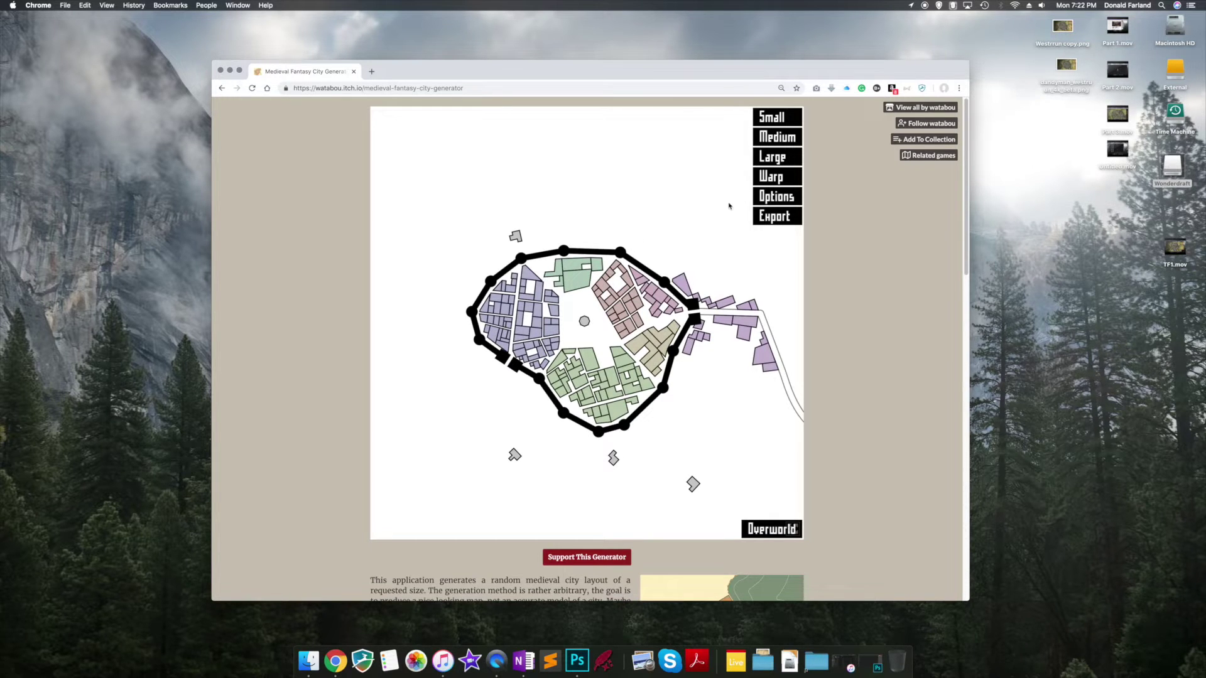
Try the Default, Ink, Night, Blueprint, Sanguine, Ancient and Color palettes on the map, and finish with Black & White
{"action": "left_click", "coordinate": [790, 200]}
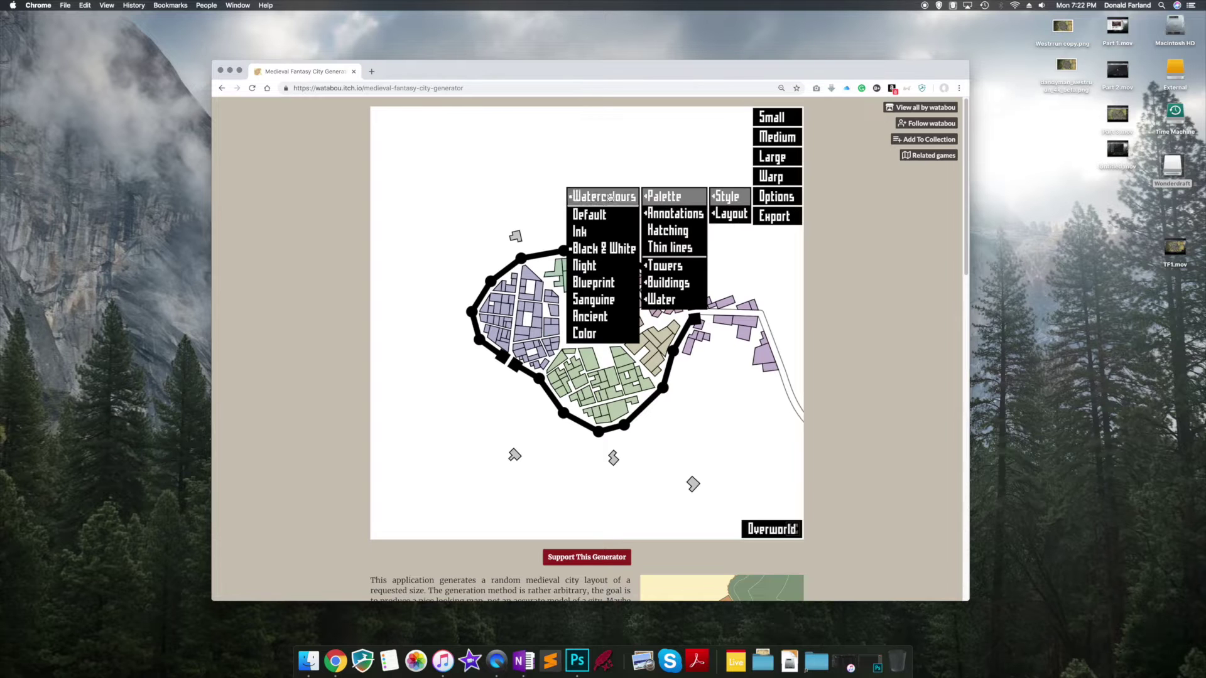
{"action": "left_click", "coordinate": [604, 219]}
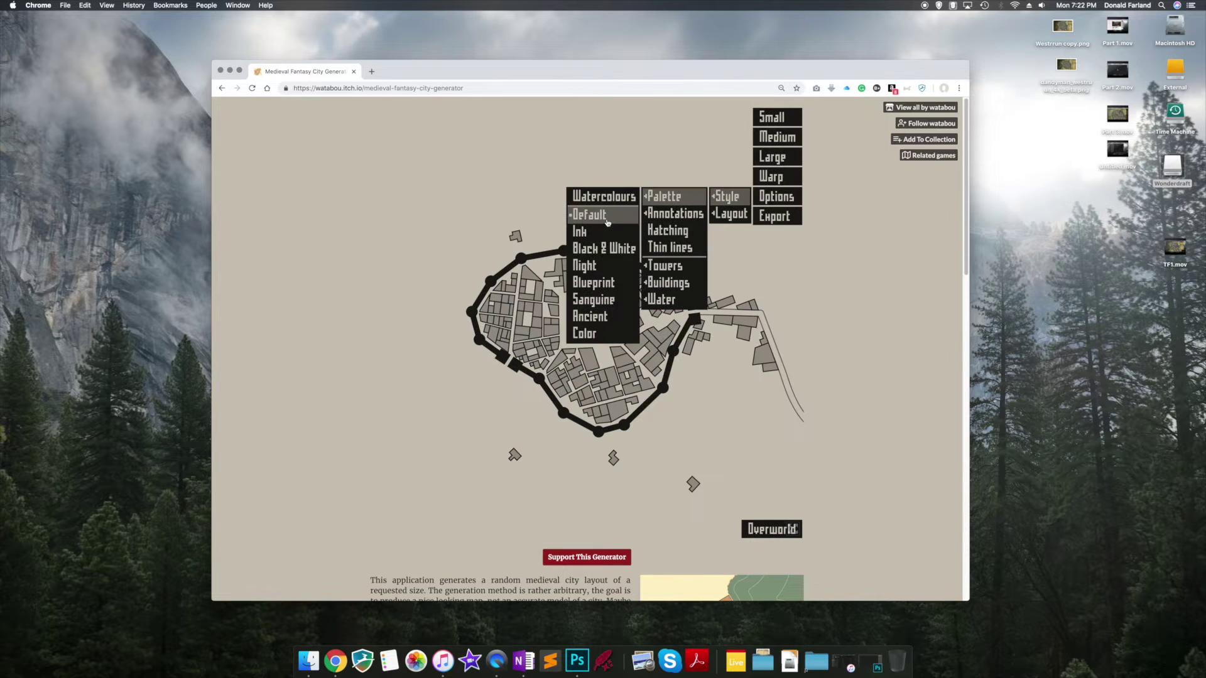
{"action": "left_click", "coordinate": [603, 231]}
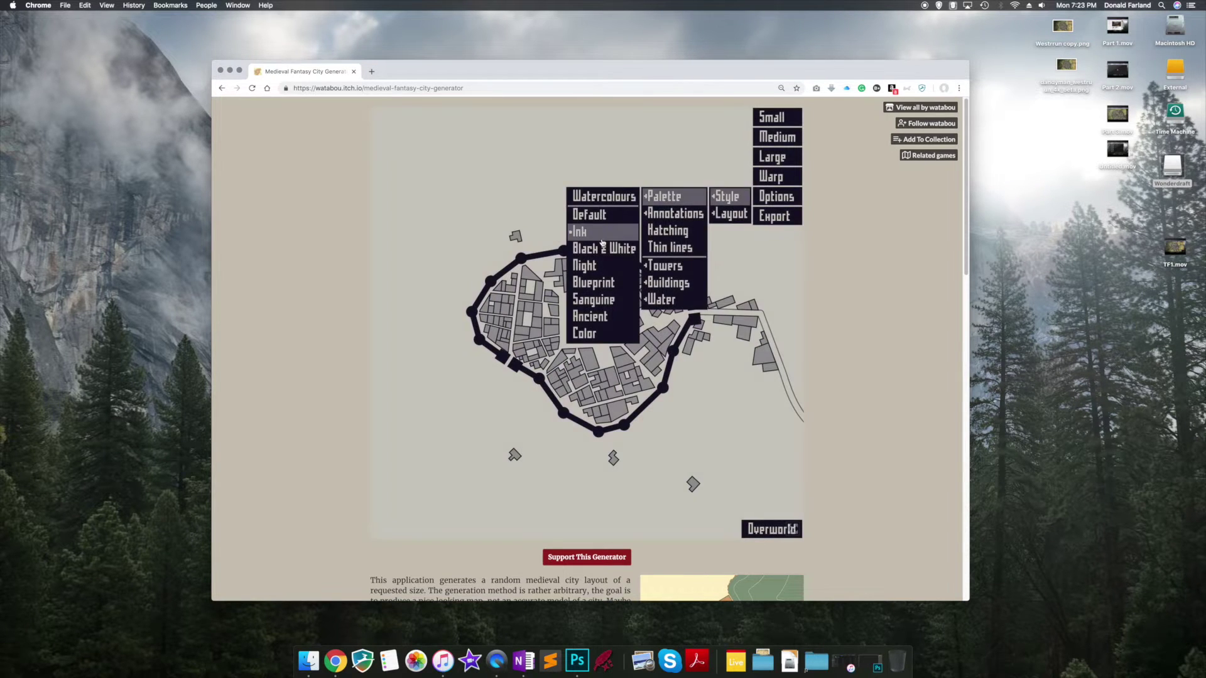
{"action": "left_click", "coordinate": [601, 248]}
{"action": "left_click", "coordinate": [599, 265]}
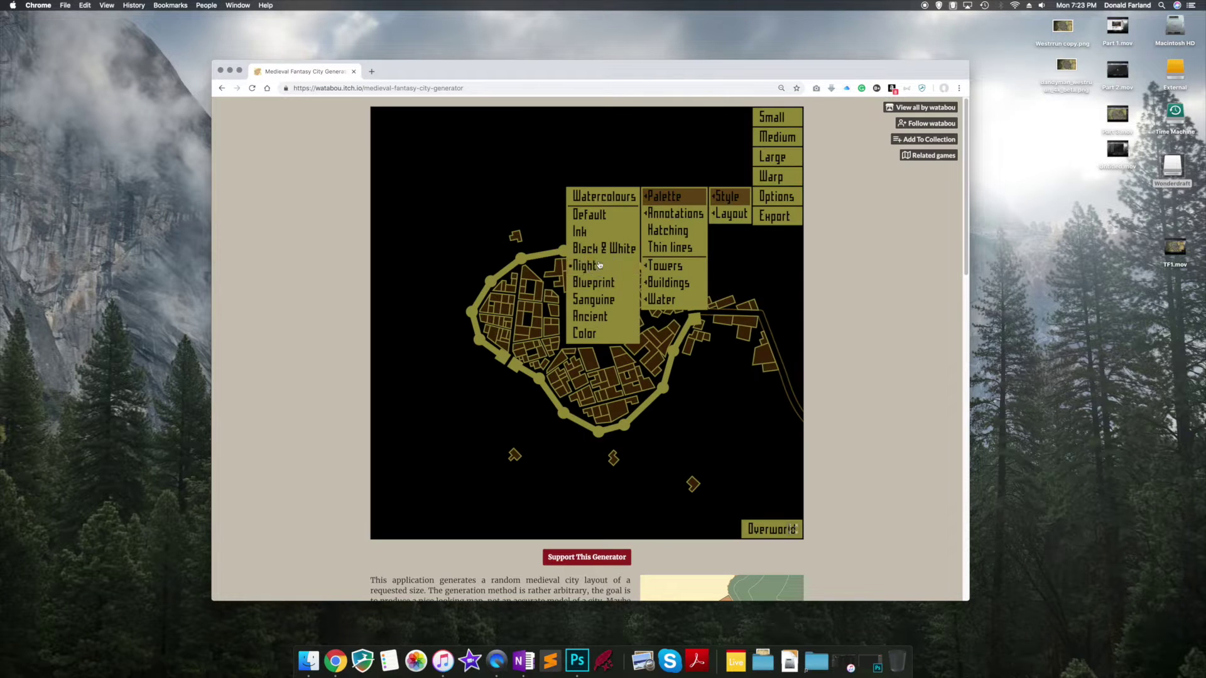
{"action": "left_click", "coordinate": [598, 282]}
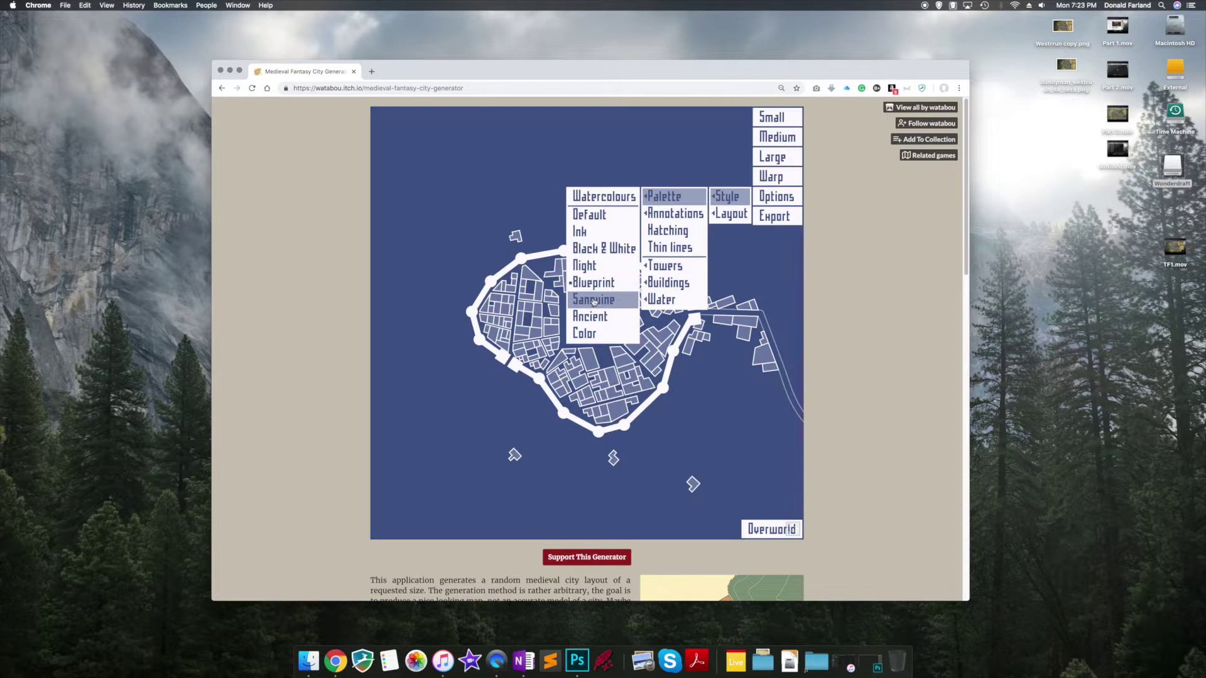
{"action": "left_click", "coordinate": [593, 301]}
{"action": "left_click", "coordinate": [593, 317]}
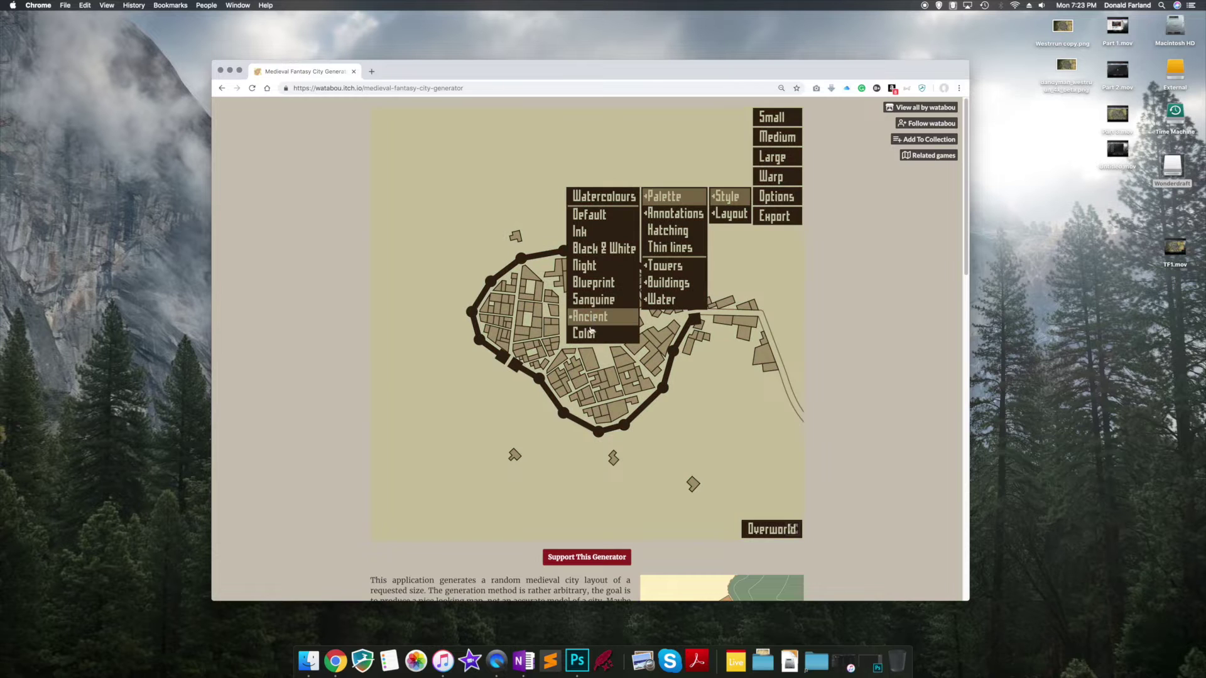
{"action": "left_click", "coordinate": [589, 333]}
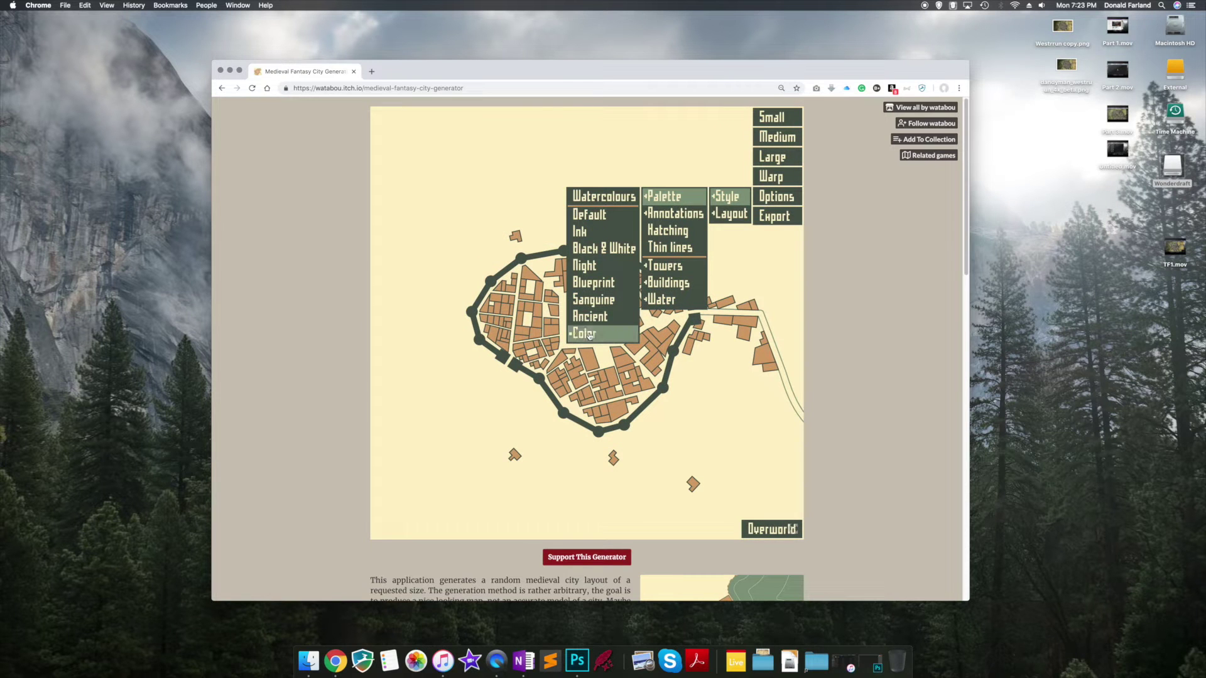
{"action": "left_click", "coordinate": [595, 235]}
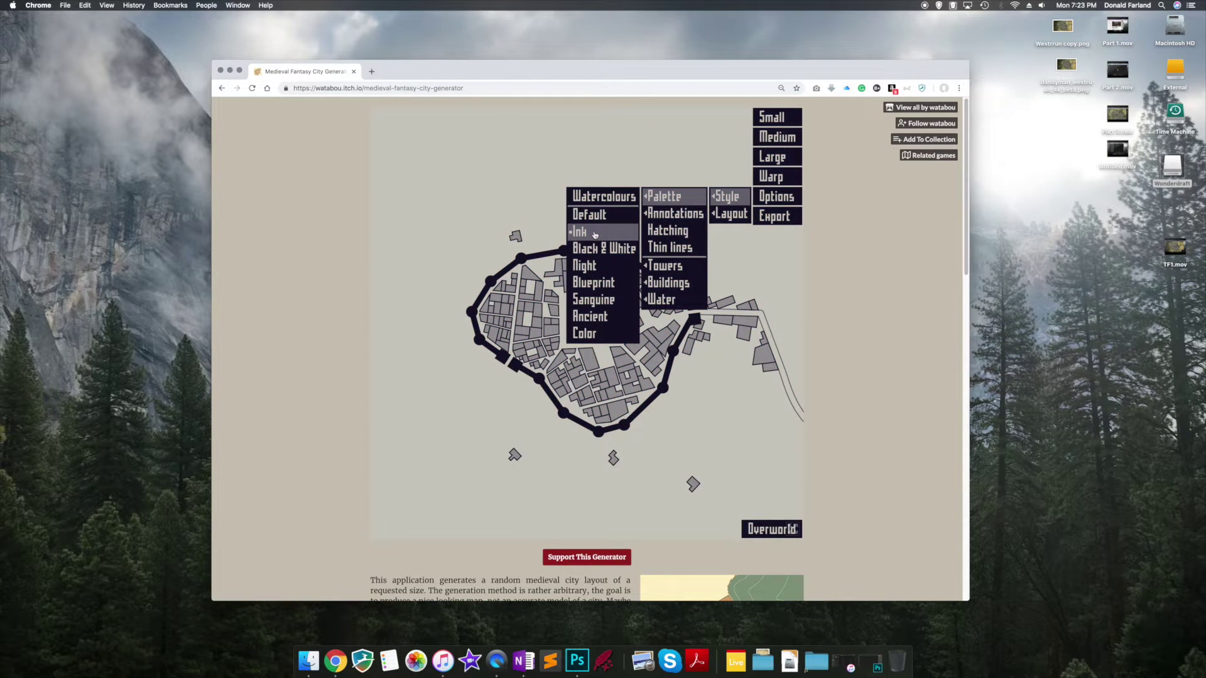
{"action": "left_click", "coordinate": [597, 249]}
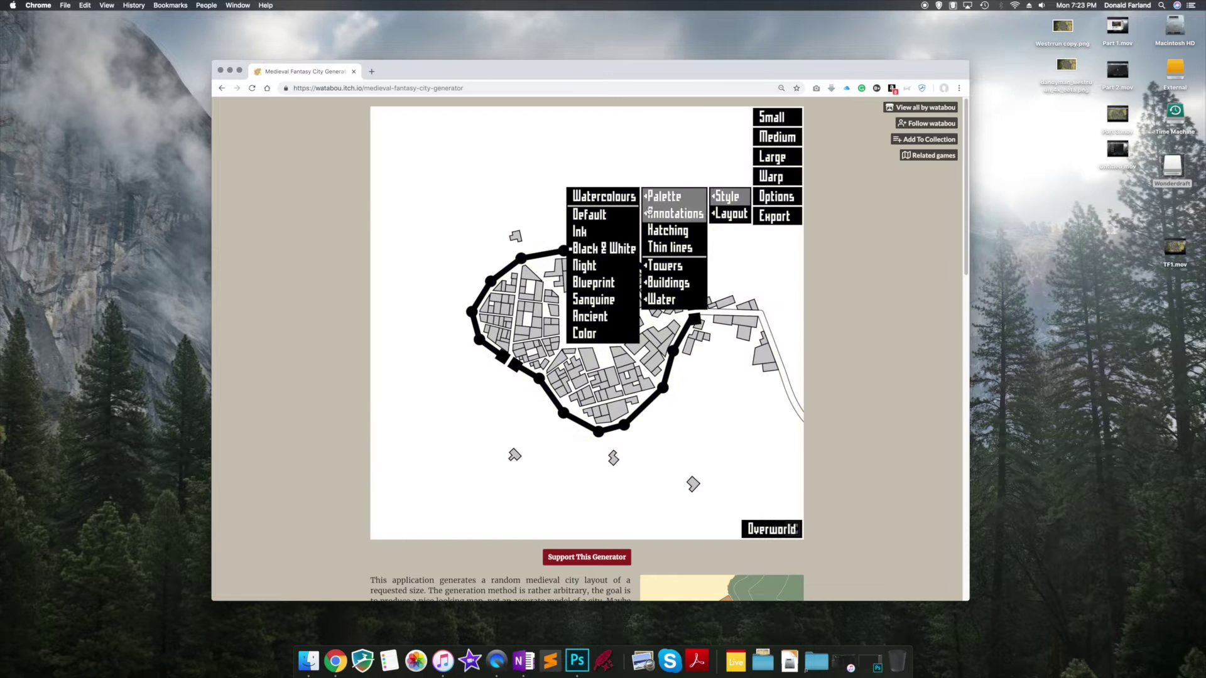
View the annotation options available for the map style
{"action": "left_click", "coordinate": [665, 202]}
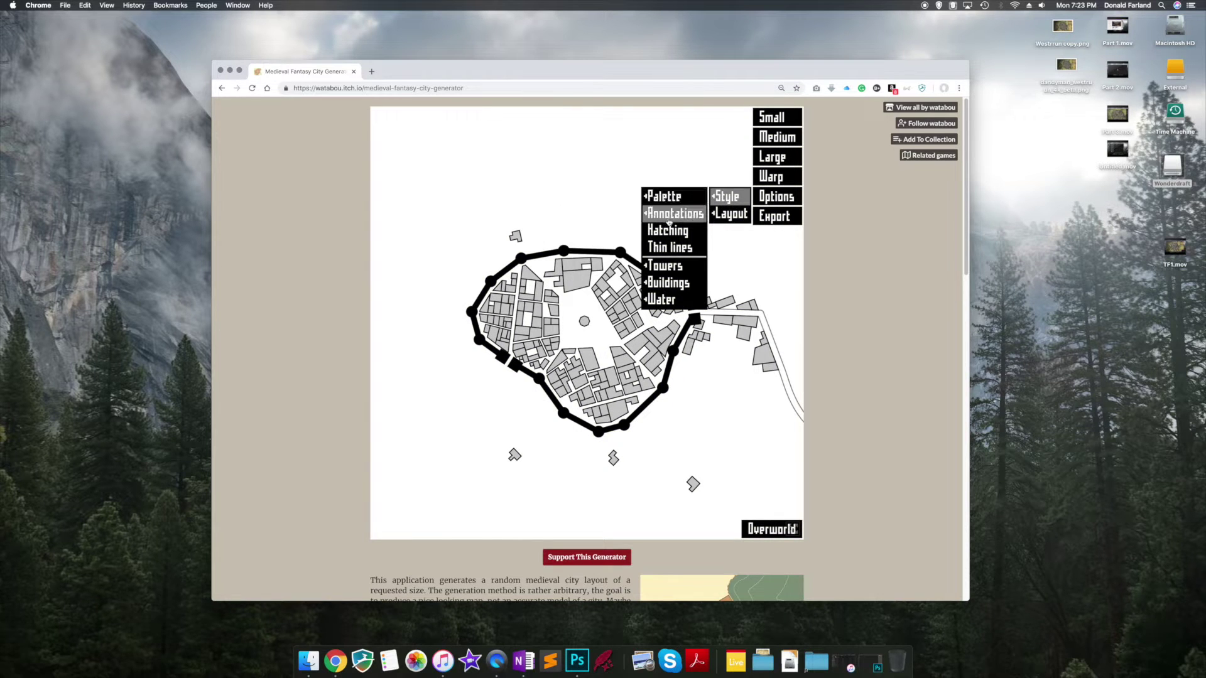
{"action": "left_click", "coordinate": [669, 220]}
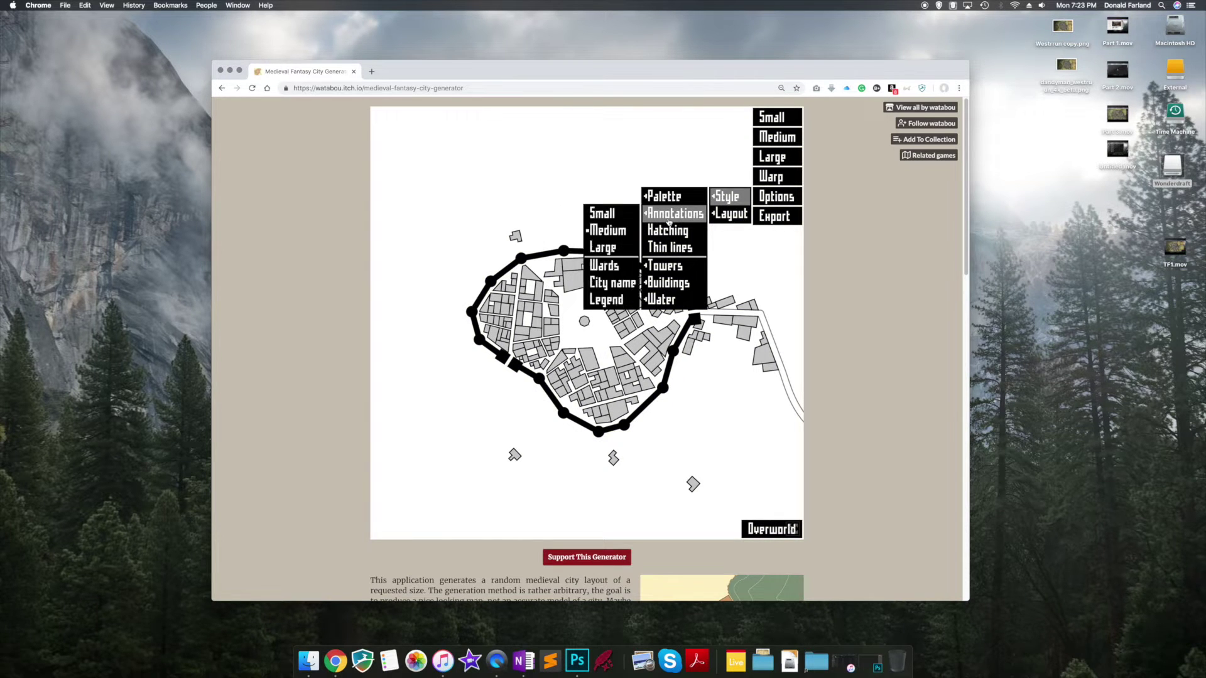
{"action": "left_click", "coordinate": [669, 217]}
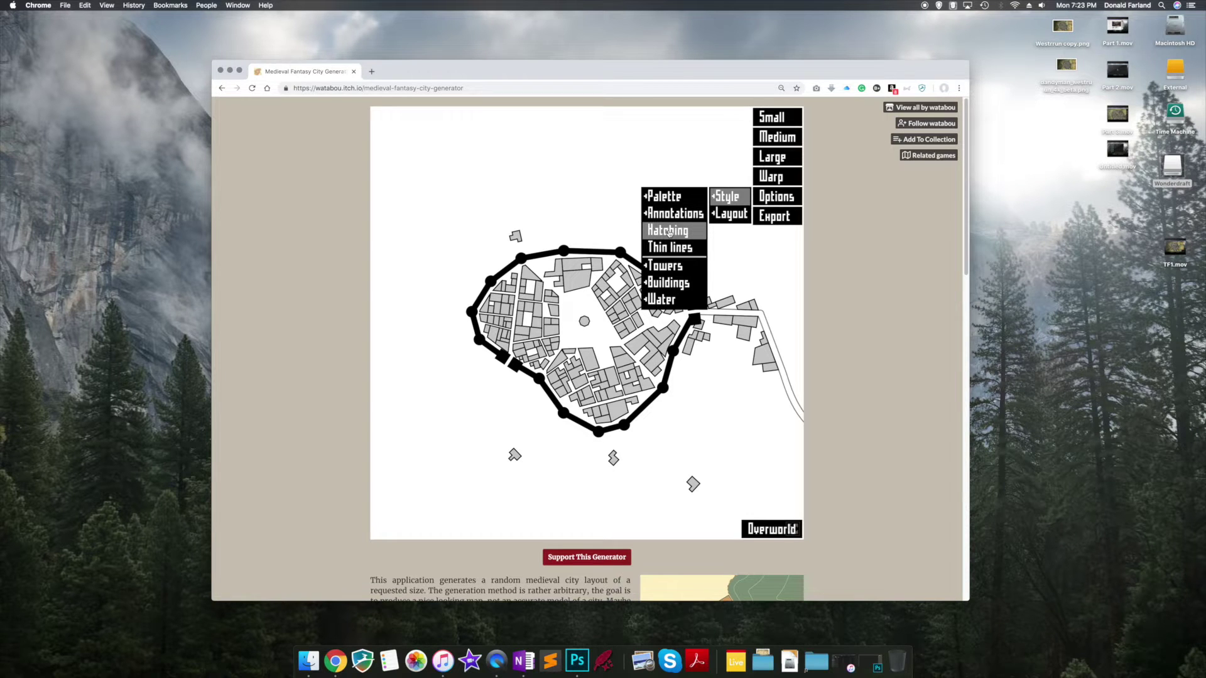
Try hatching and thin lines on the map, turning each one off again
{"action": "left_click", "coordinate": [670, 233]}
{"action": "left_click", "coordinate": [669, 232]}
{"action": "left_click", "coordinate": [676, 252]}
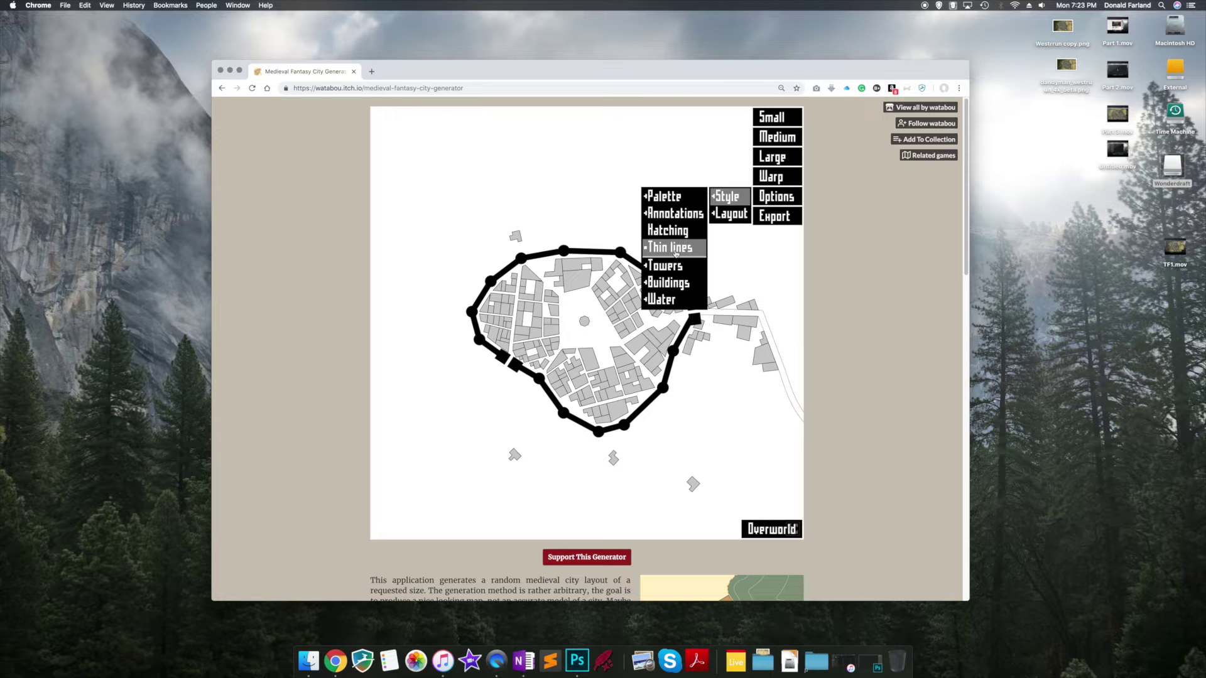
{"action": "left_click", "coordinate": [677, 253]}
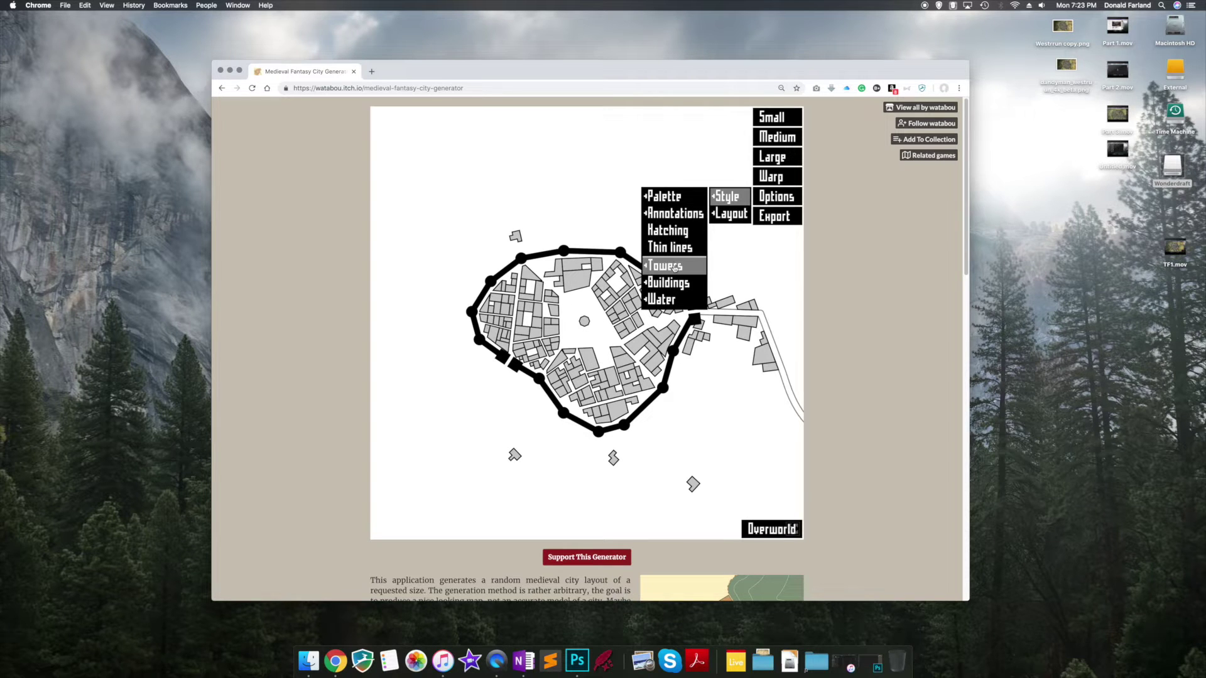
Try Square towers and Bastions on the city wall, and return to Round towers
{"action": "mouse_move", "coordinate": [674, 268]}
{"action": "left_click", "coordinate": [617, 283]}
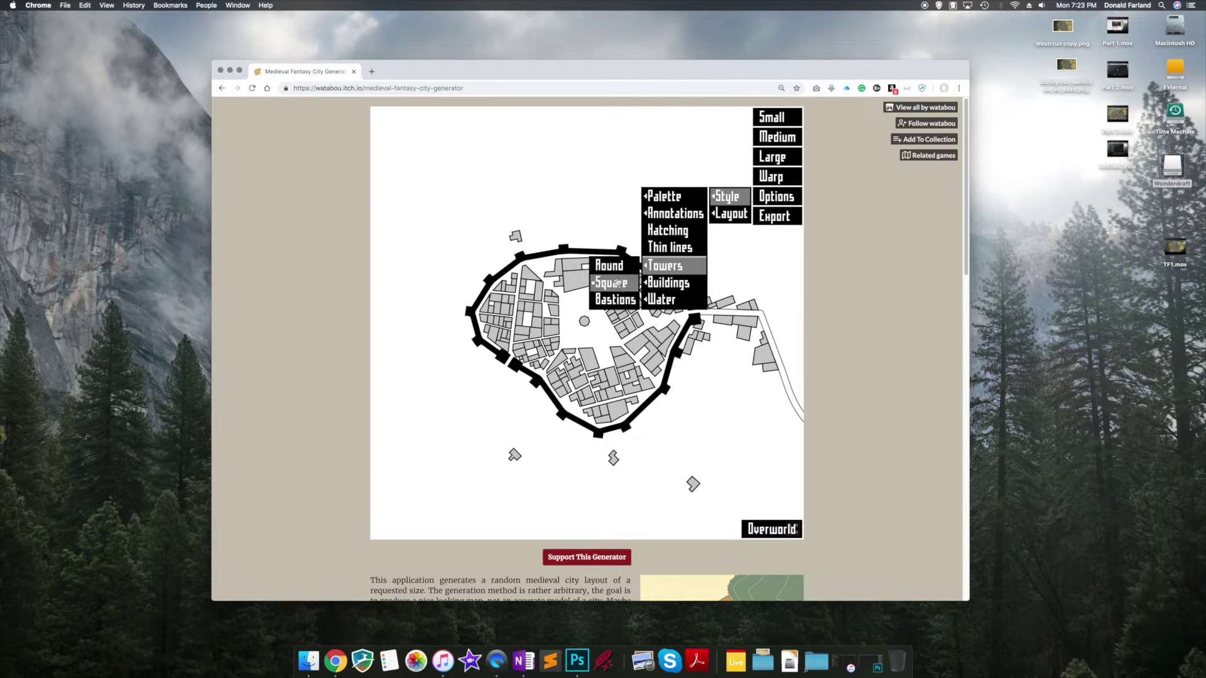
{"action": "left_click", "coordinate": [618, 300]}
{"action": "left_click", "coordinate": [617, 271]}
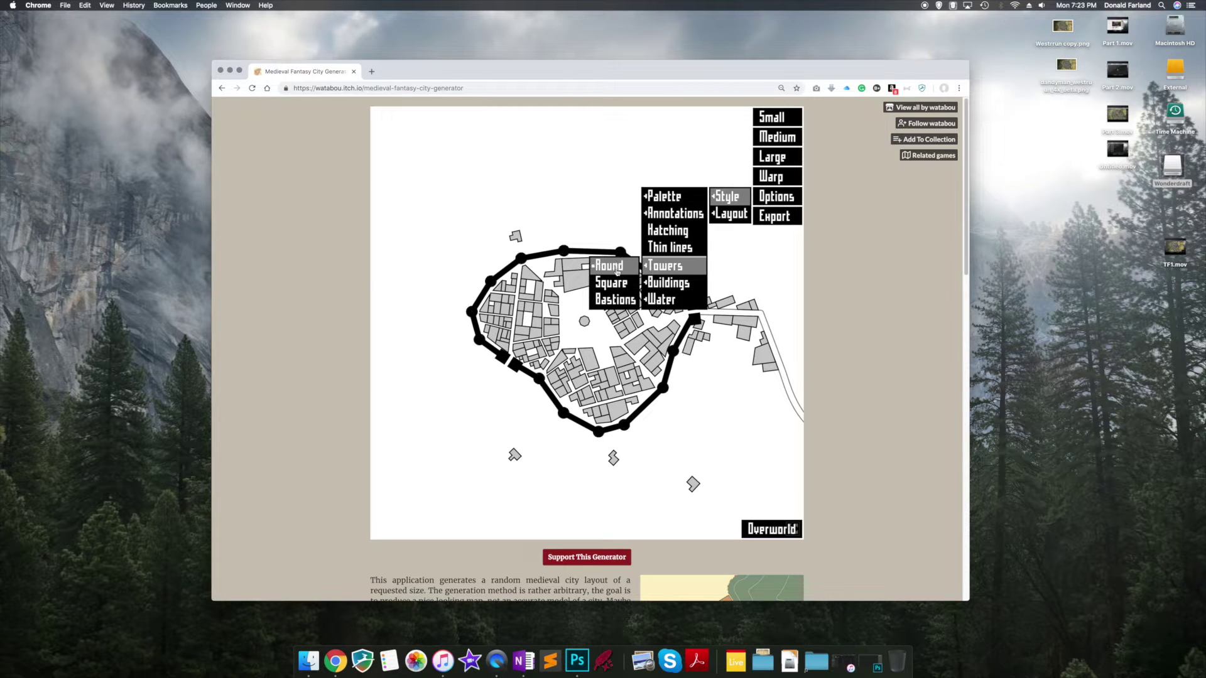
Try the buildings with No stroke and in the Block, Off and Simple styles, and return to Complex
{"action": "mouse_move", "coordinate": [669, 287]}
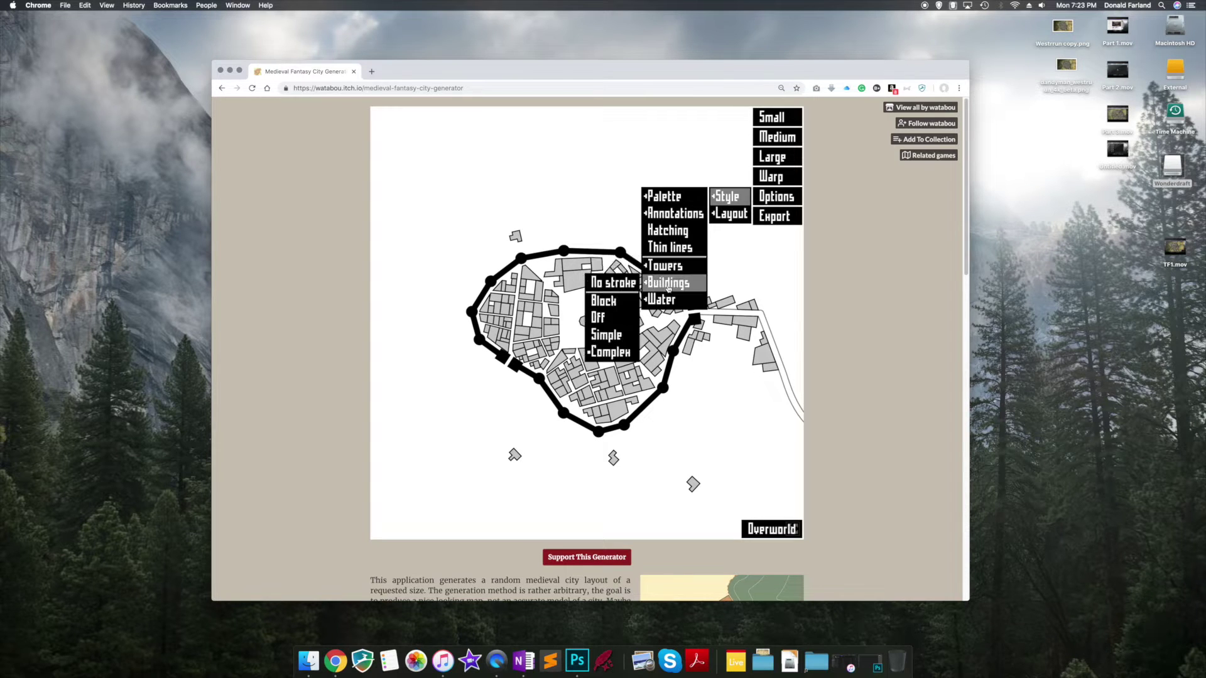
{"action": "left_click", "coordinate": [628, 287]}
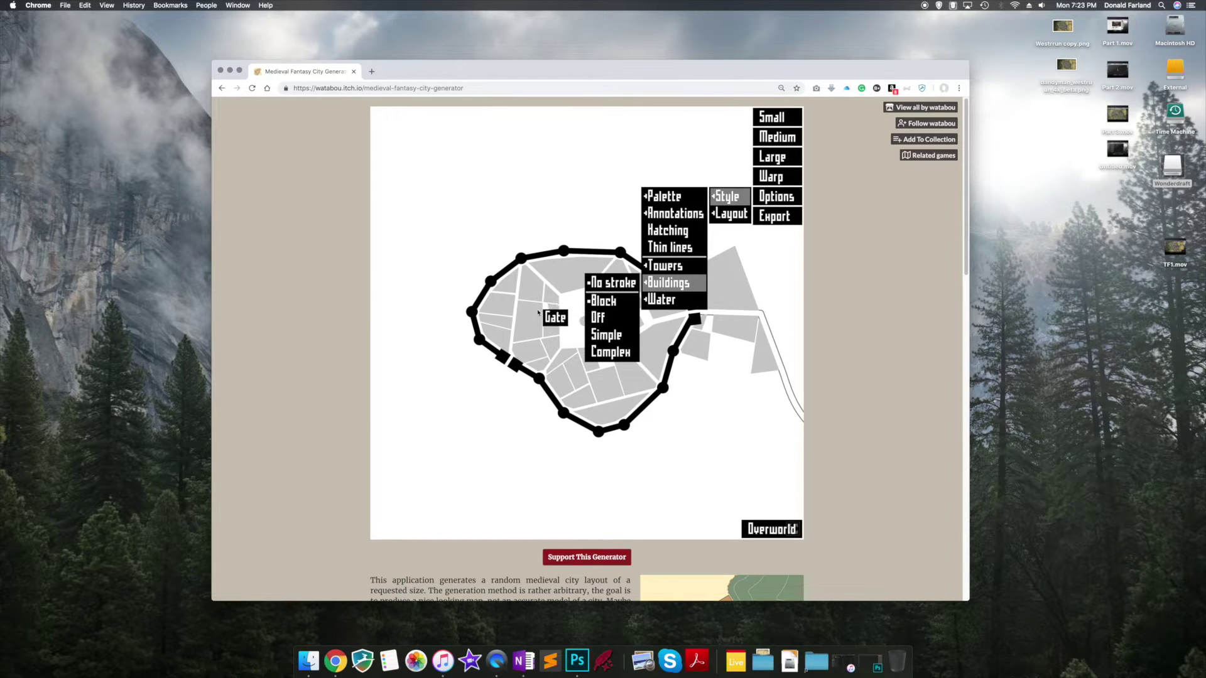
{"action": "left_click", "coordinate": [598, 308]}
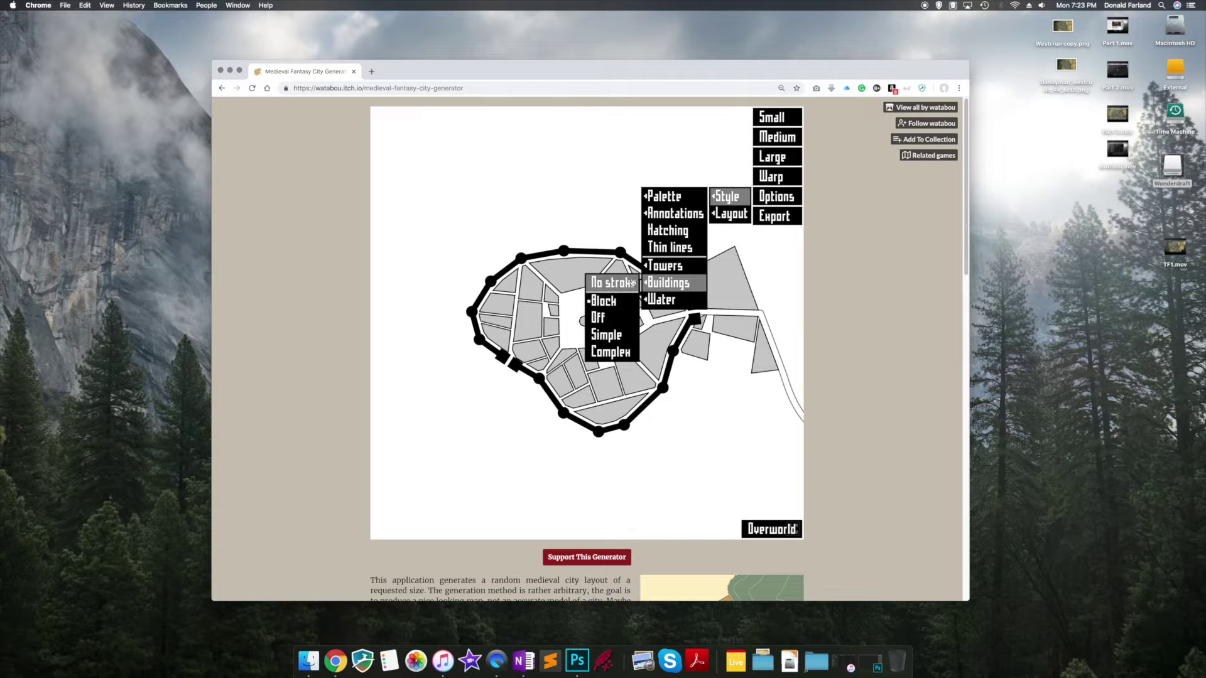
{"action": "left_click", "coordinate": [599, 317]}
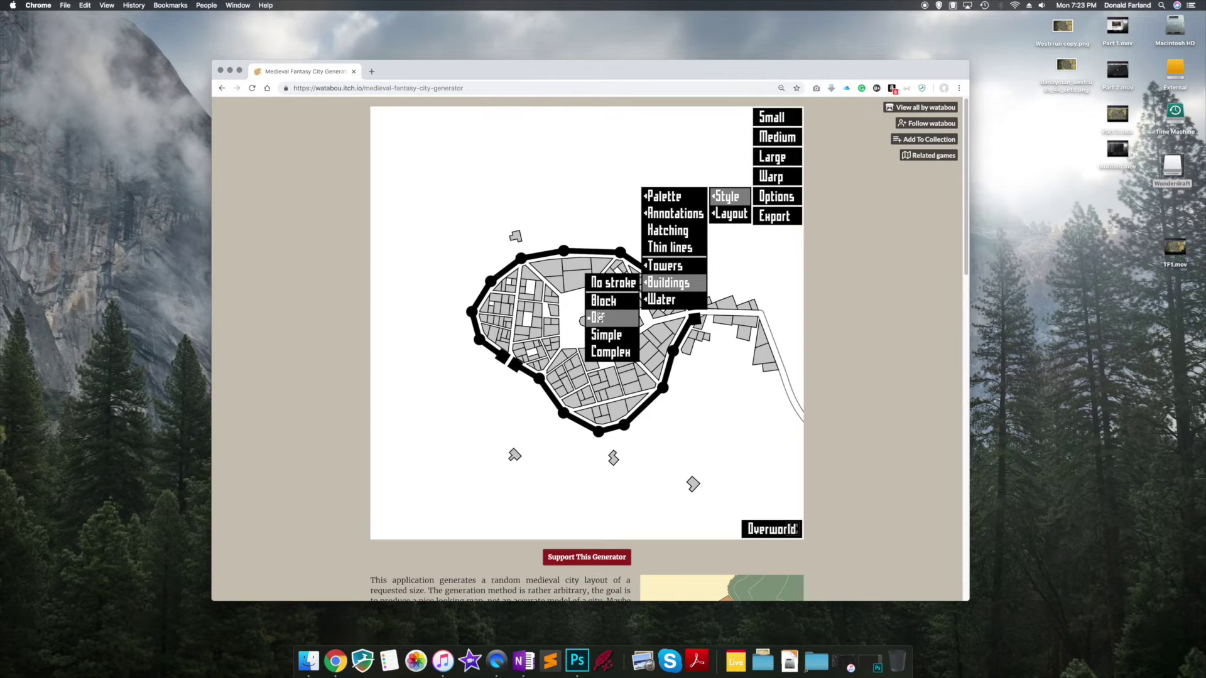
{"action": "left_click", "coordinate": [599, 334]}
{"action": "left_click", "coordinate": [606, 352]}
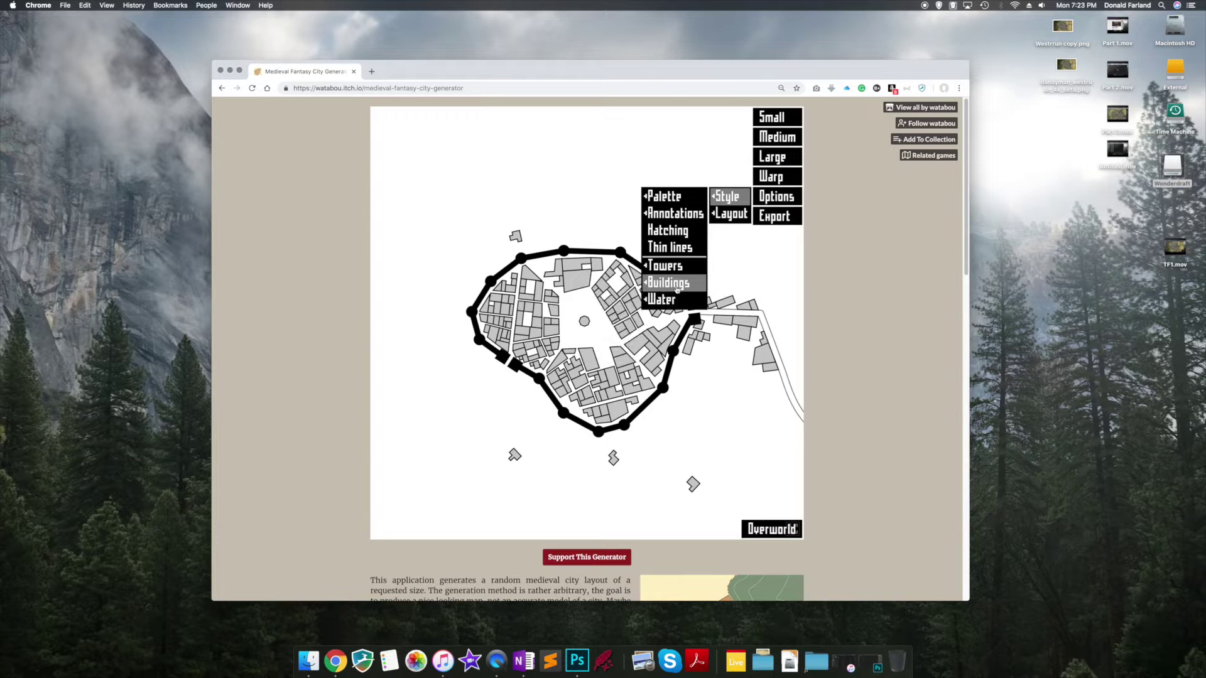
Enable more roads and farm fields in the city layout
{"action": "mouse_move", "coordinate": [677, 301]}
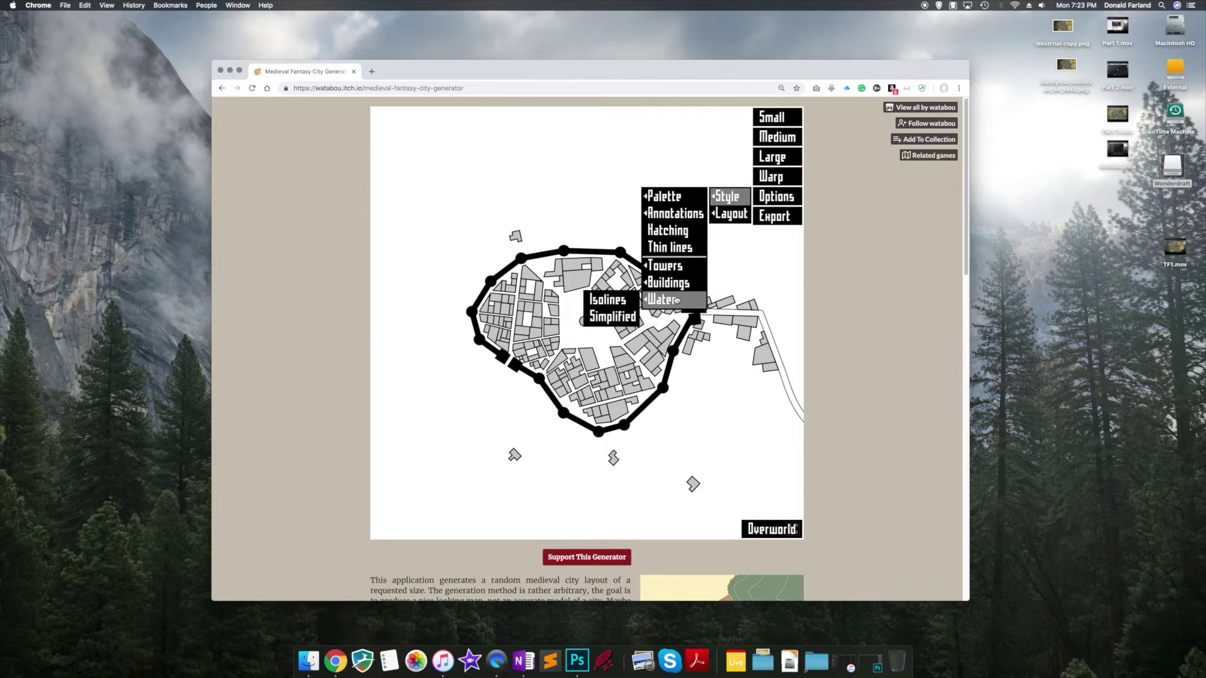
{"action": "mouse_move", "coordinate": [732, 220]}
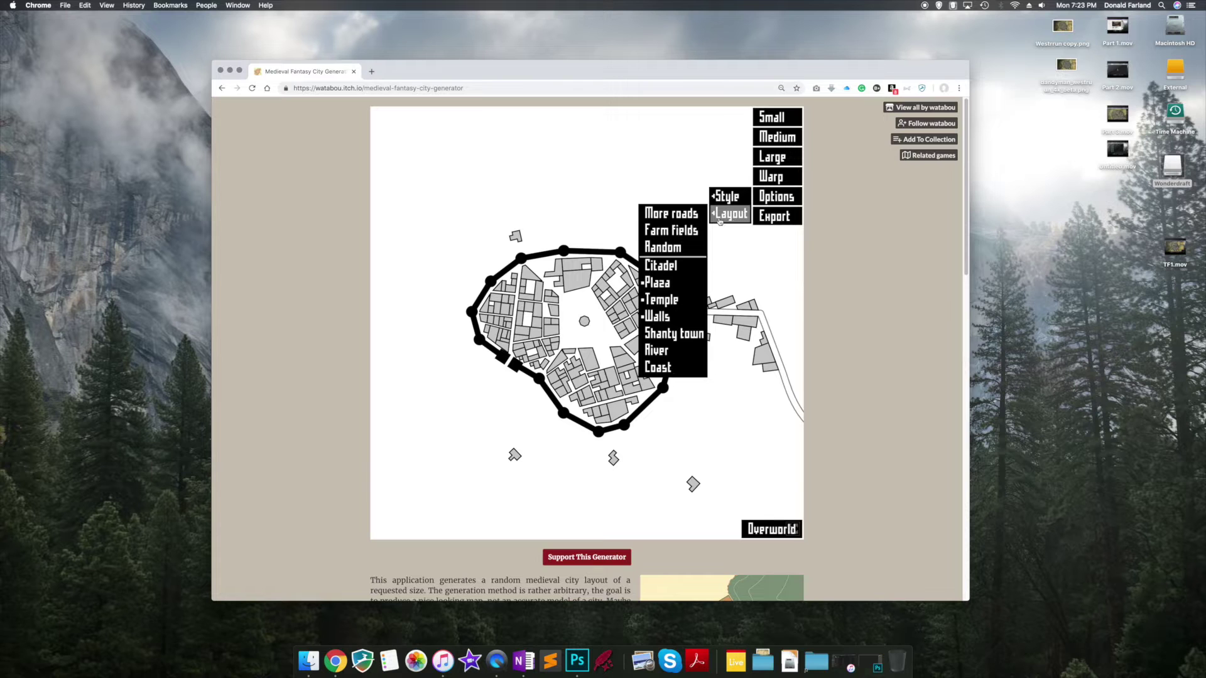
{"action": "left_click", "coordinate": [691, 222]}
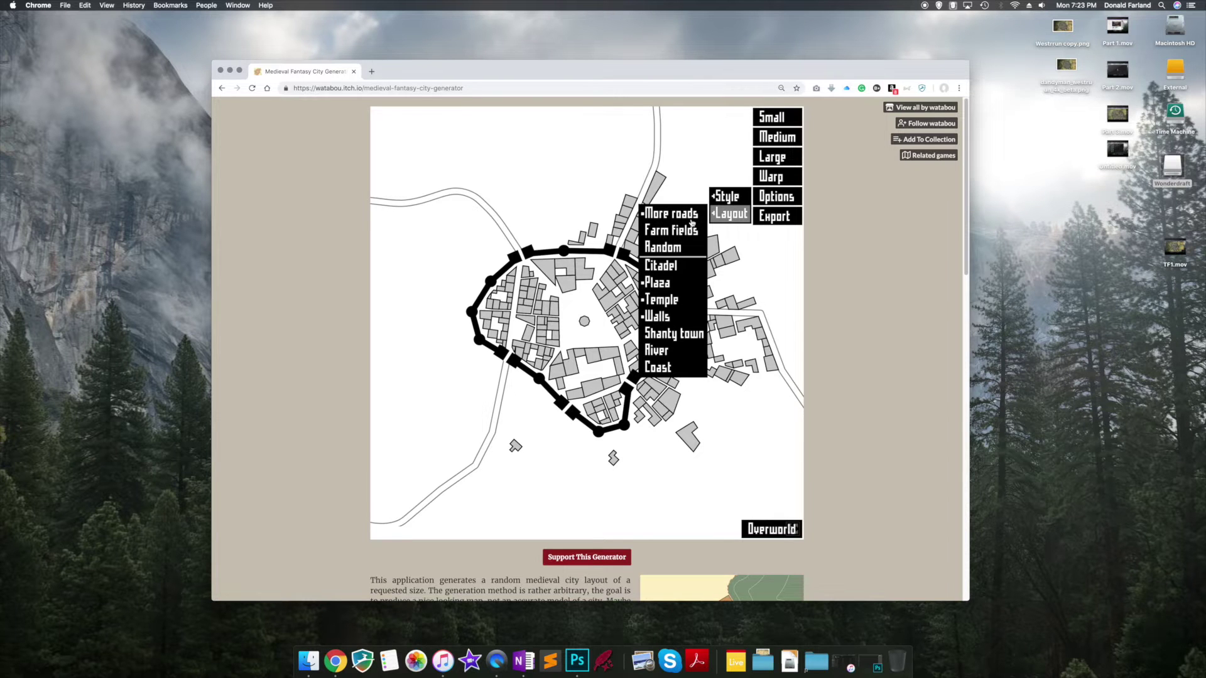
{"action": "left_click", "coordinate": [687, 238]}
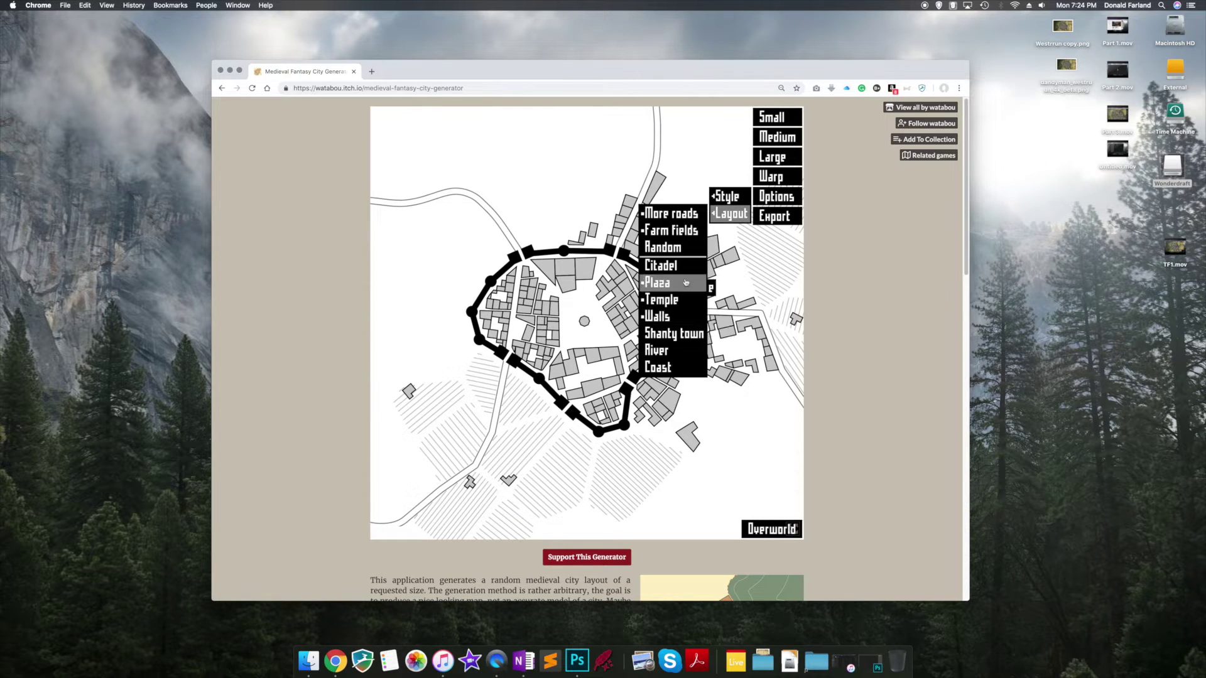
Turn off farm fields and add a citadel to the city layout
{"action": "left_click", "coordinate": [666, 238]}
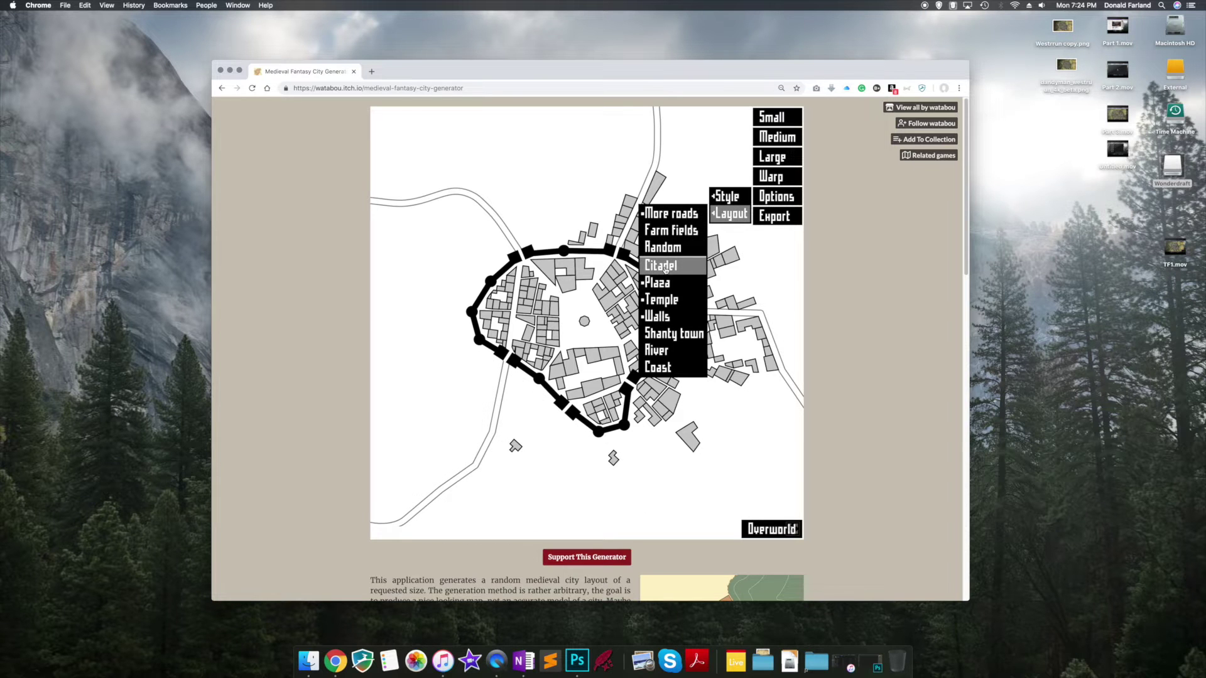
{"action": "left_click", "coordinate": [665, 266]}
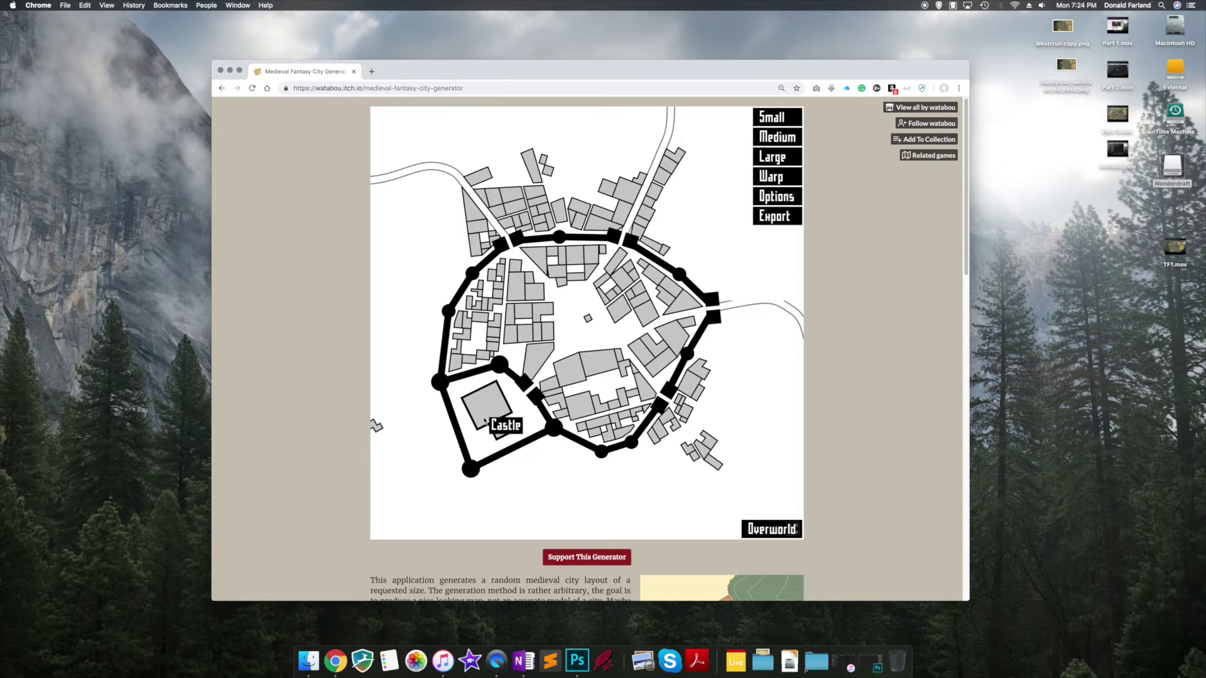
Generate a series of small walled cities that include a citadel
{"action": "left_click", "coordinate": [770, 120]}
{"action": "left_click", "coordinate": [770, 119]}
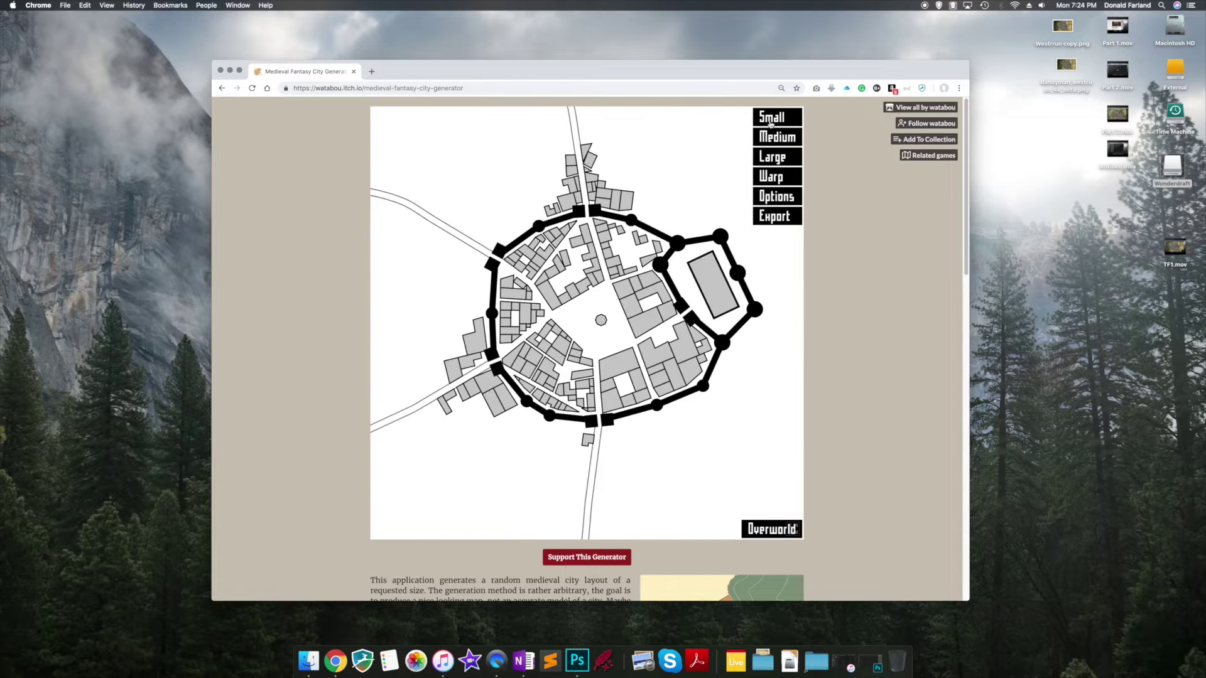
{"action": "left_click", "coordinate": [770, 119]}
{"action": "left_click", "coordinate": [770, 121]}
{"action": "left_click", "coordinate": [770, 121]}
{"action": "left_click", "coordinate": [770, 121]}
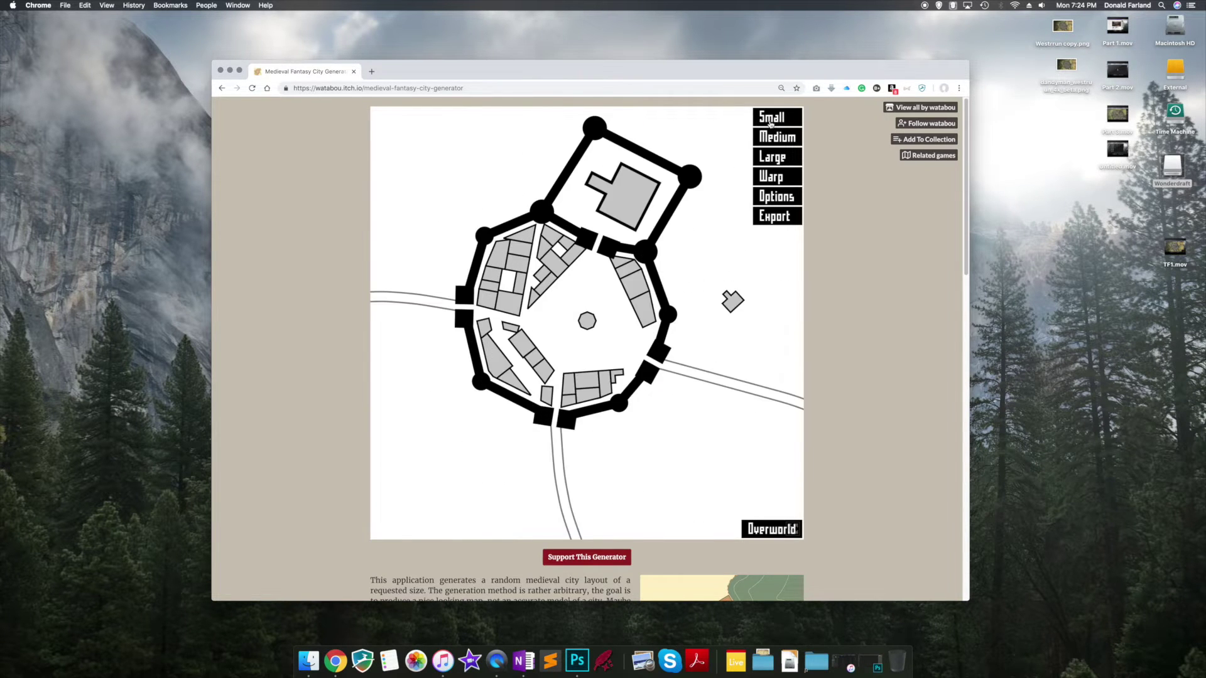
{"action": "left_click", "coordinate": [770, 121]}
{"action": "left_click", "coordinate": [770, 121]}
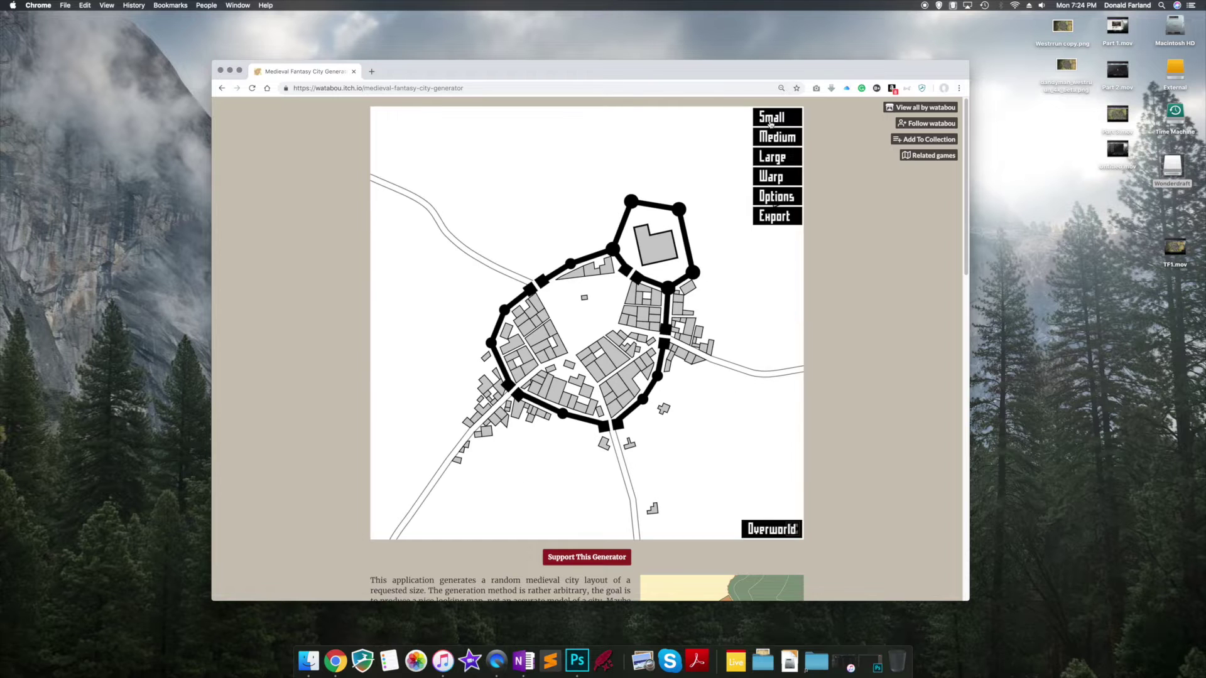
Remove the citadel and the plaza from the layout and generate a small city
{"action": "left_click", "coordinate": [776, 196]}
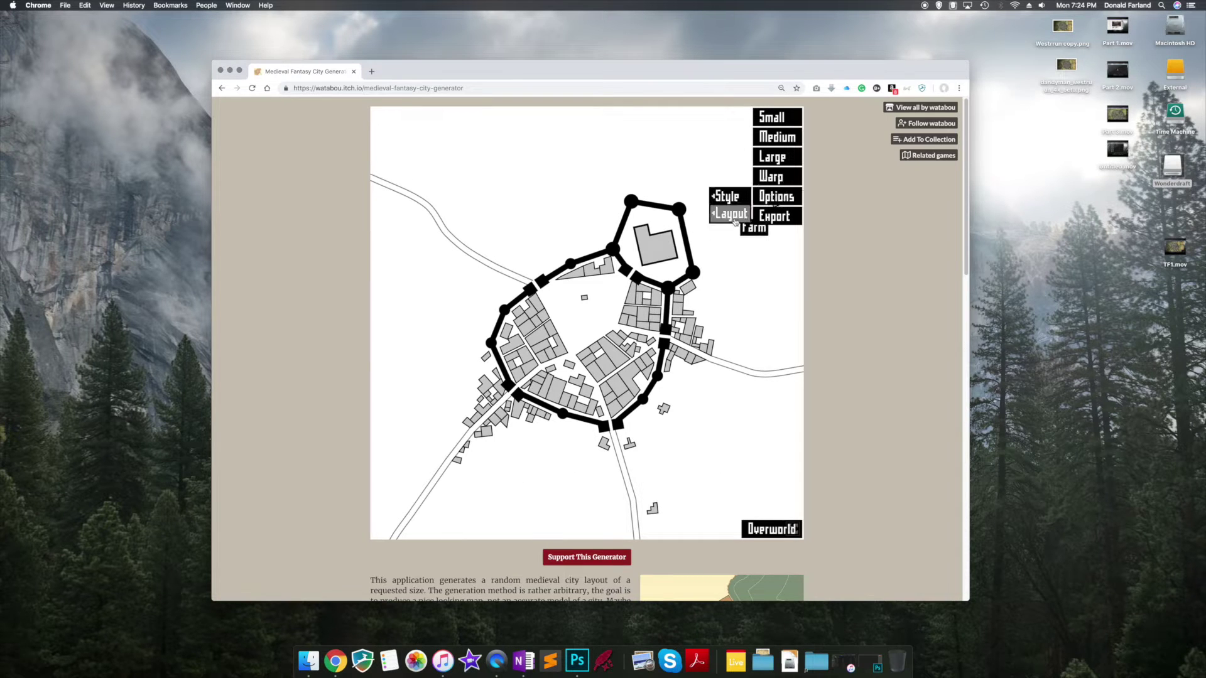
{"action": "mouse_move", "coordinate": [736, 216]}
{"action": "left_click", "coordinate": [696, 269]}
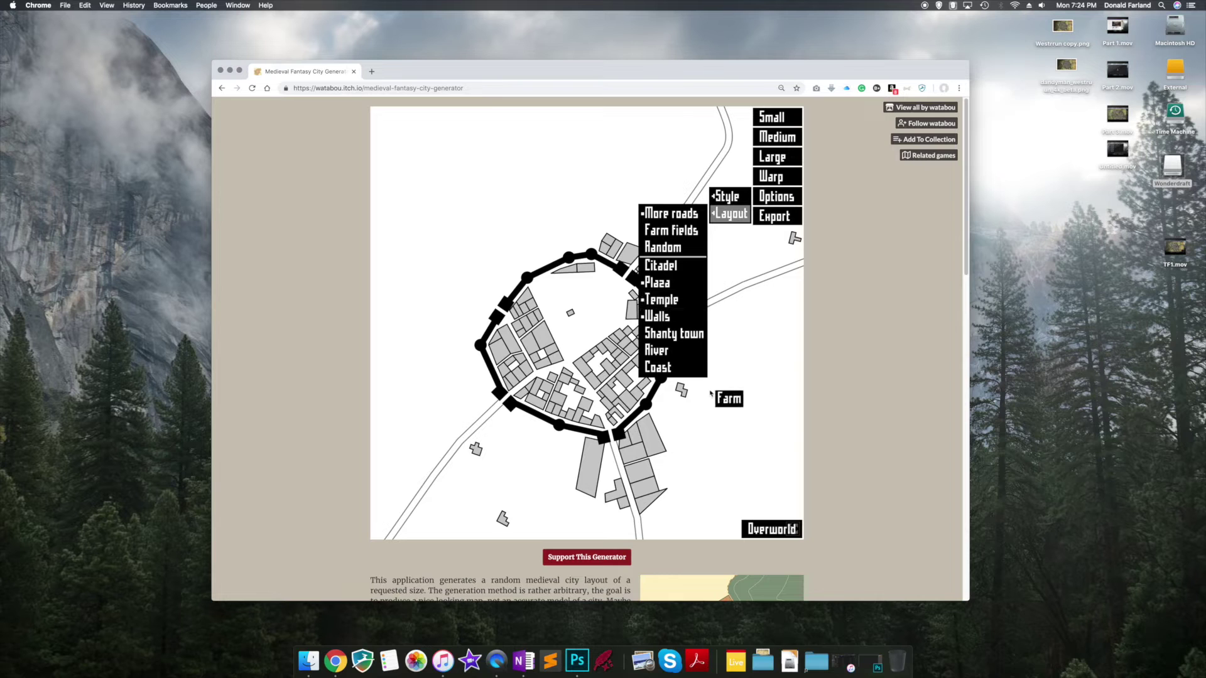
{"action": "left_click", "coordinate": [688, 290]}
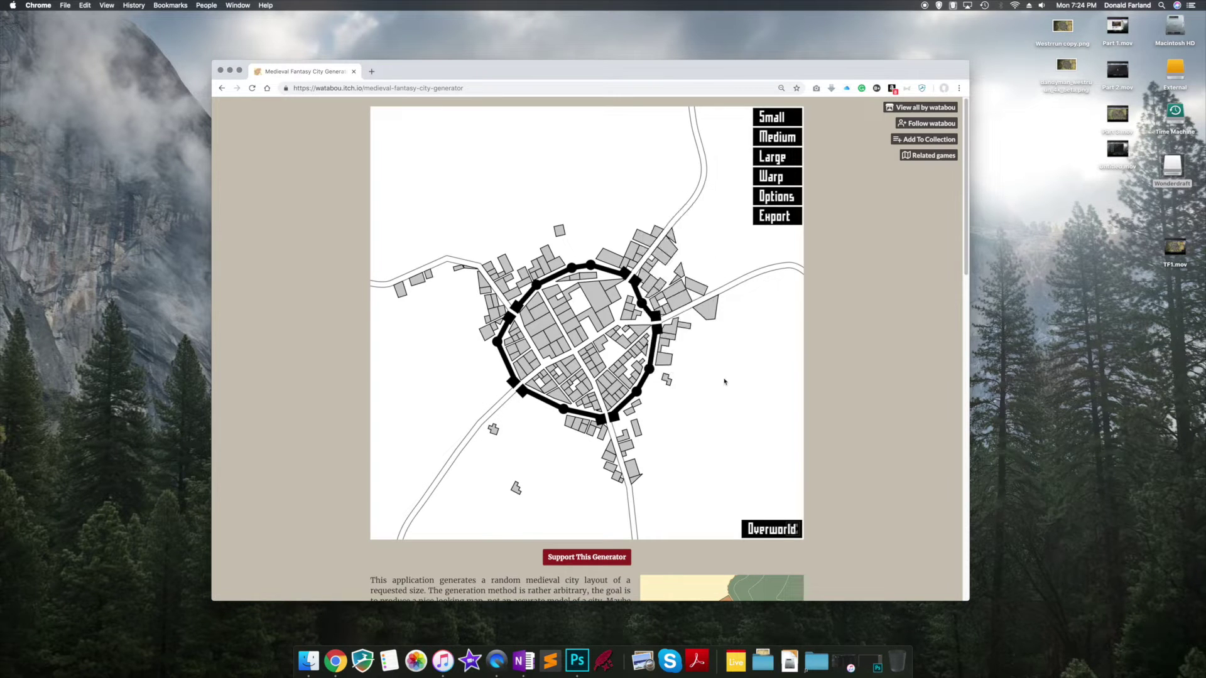
{"action": "left_click", "coordinate": [778, 121]}
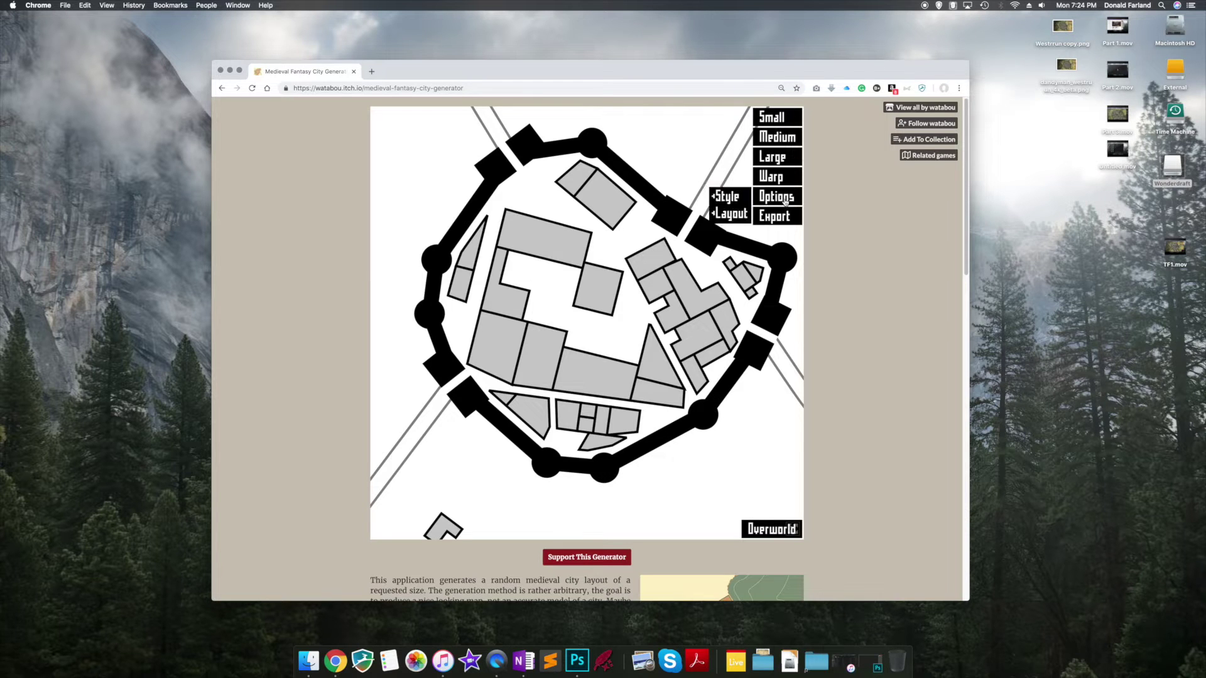
Add the plaza back to the layout and generate several new small cities
{"action": "mouse_move", "coordinate": [728, 214]}
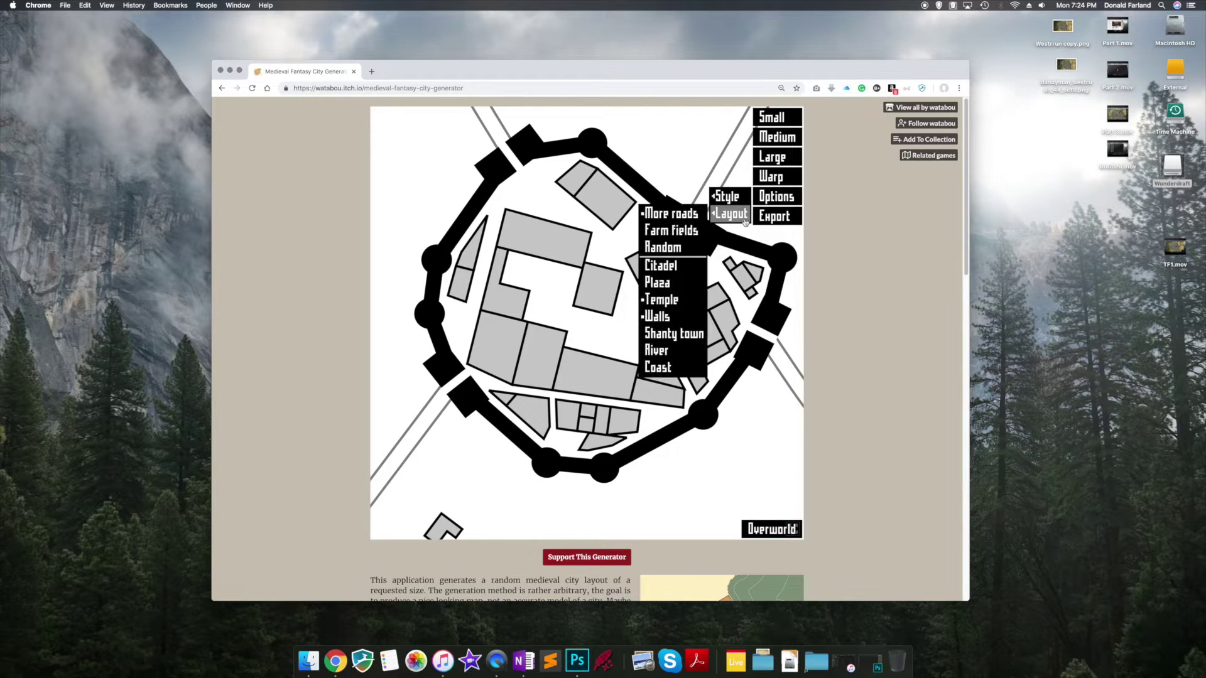
{"action": "left_click", "coordinate": [670, 284]}
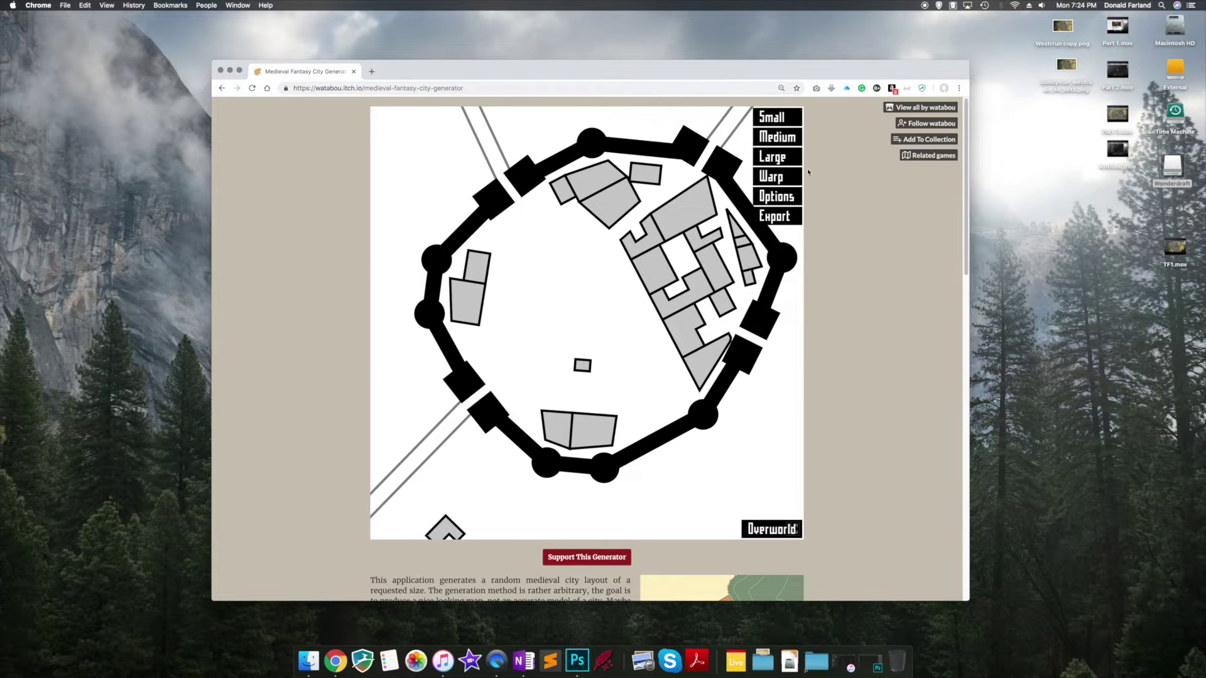
{"action": "left_click", "coordinate": [789, 121]}
{"action": "left_click", "coordinate": [788, 122]}
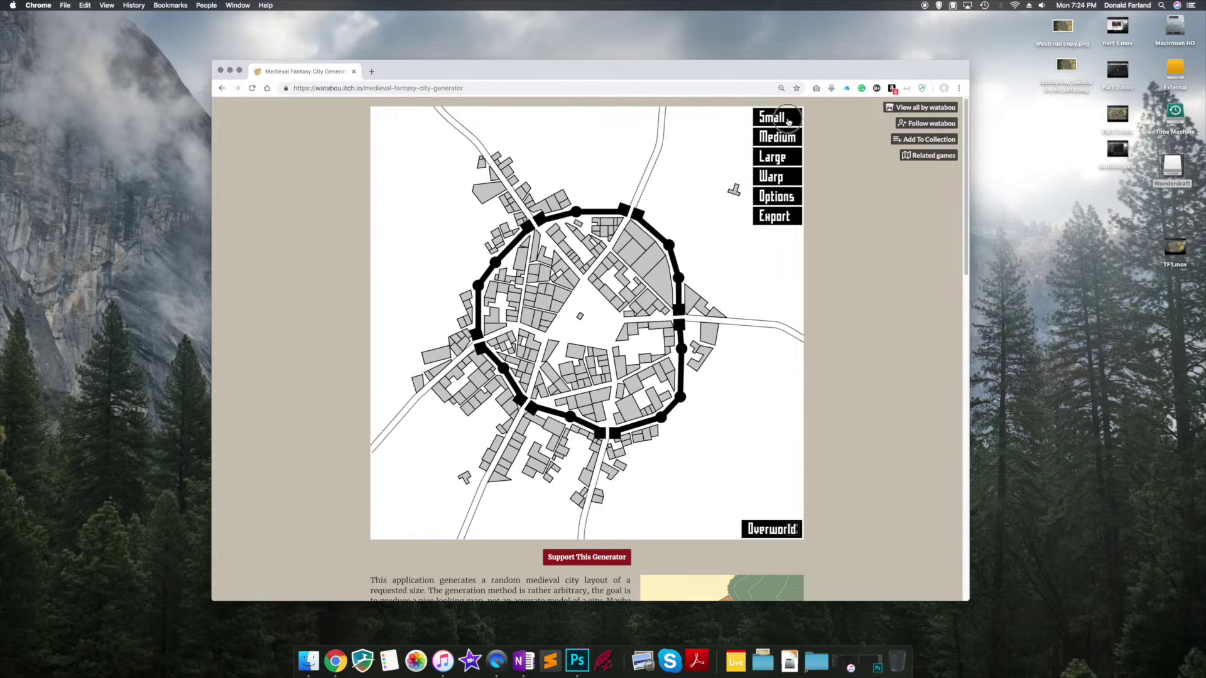
{"action": "left_click", "coordinate": [788, 122]}
{"action": "left_click", "coordinate": [788, 121]}
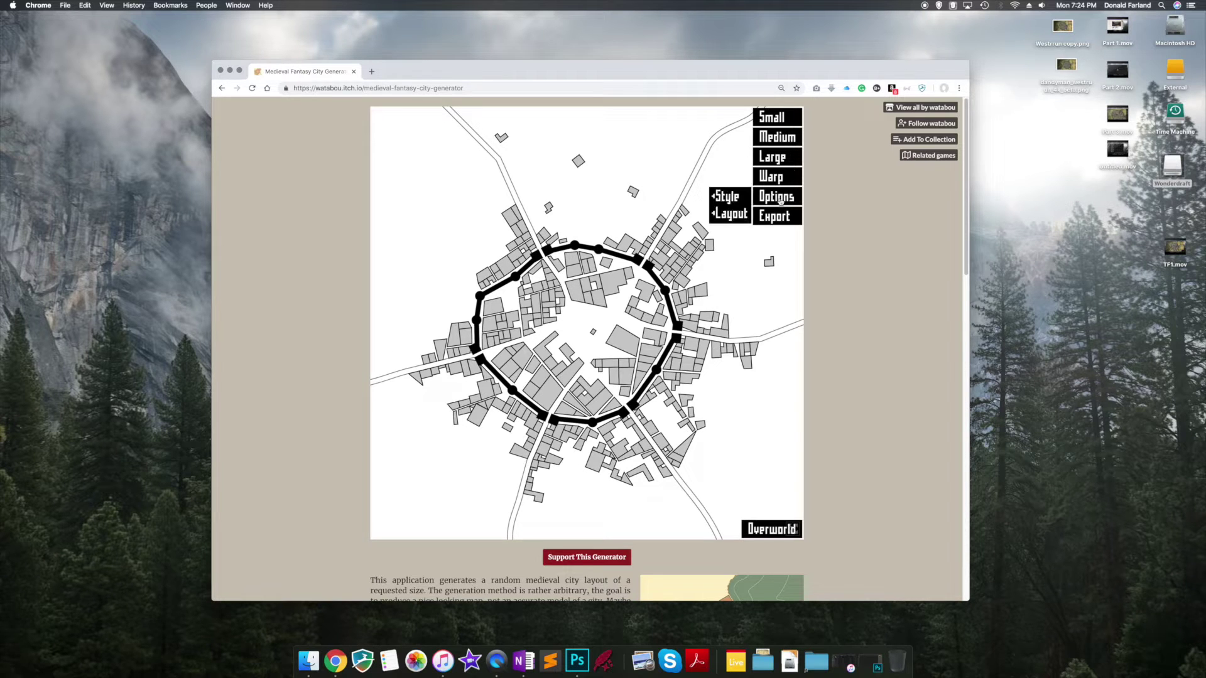
Turn the temple off in the city layout and back on
{"action": "mouse_move", "coordinate": [787, 198]}
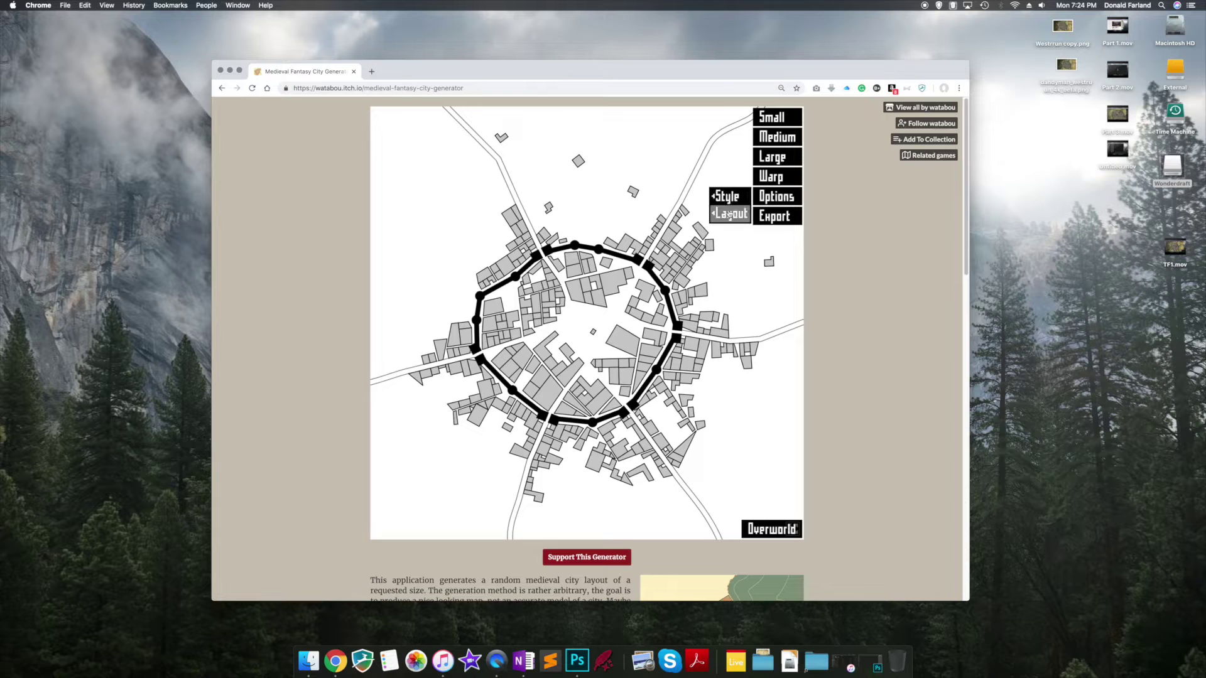
{"action": "mouse_move", "coordinate": [727, 215]}
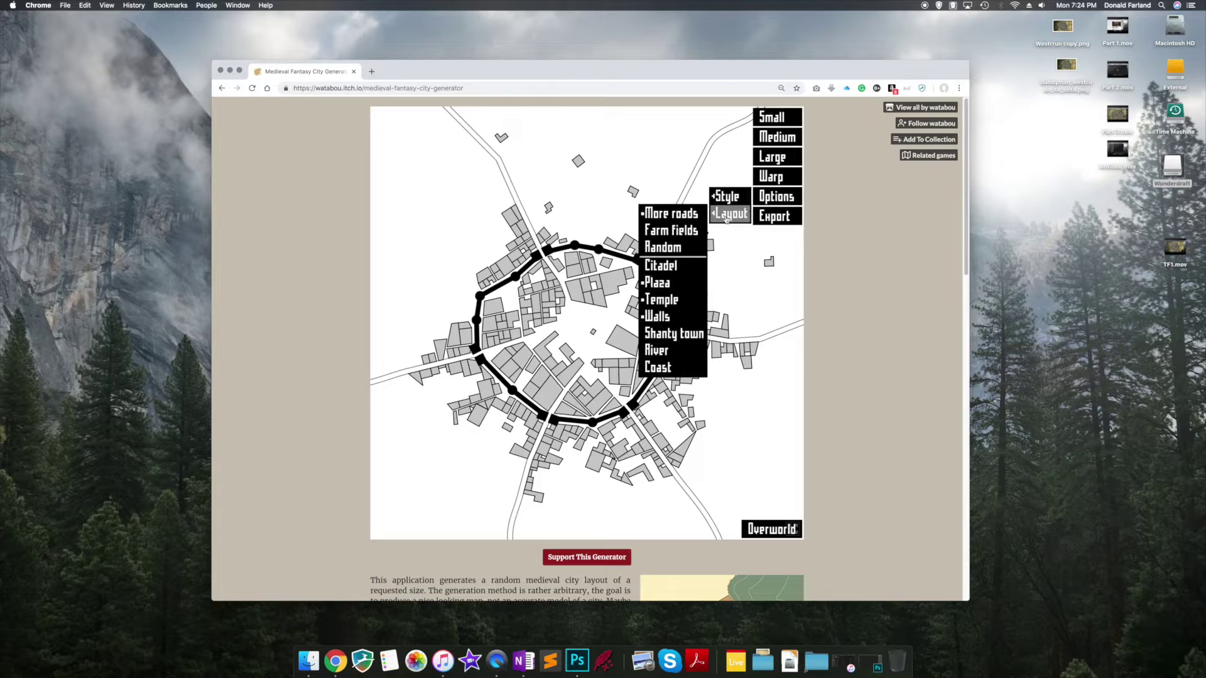
{"action": "left_click", "coordinate": [695, 302]}
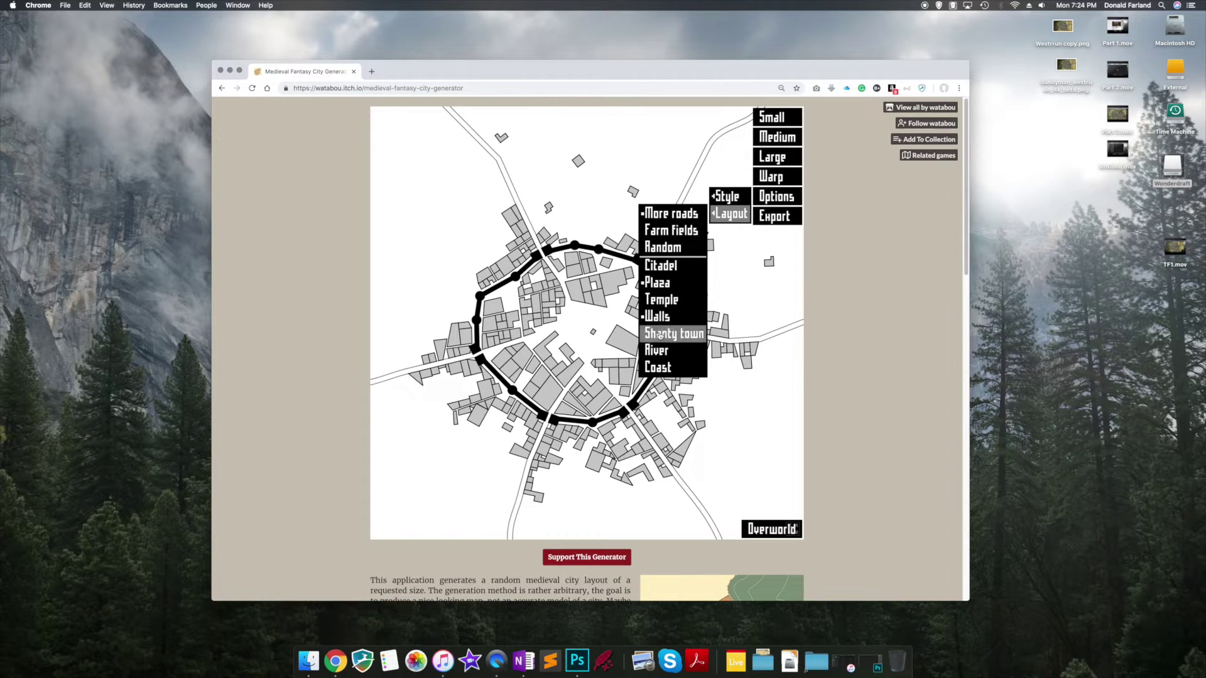
{"action": "left_click", "coordinate": [691, 300]}
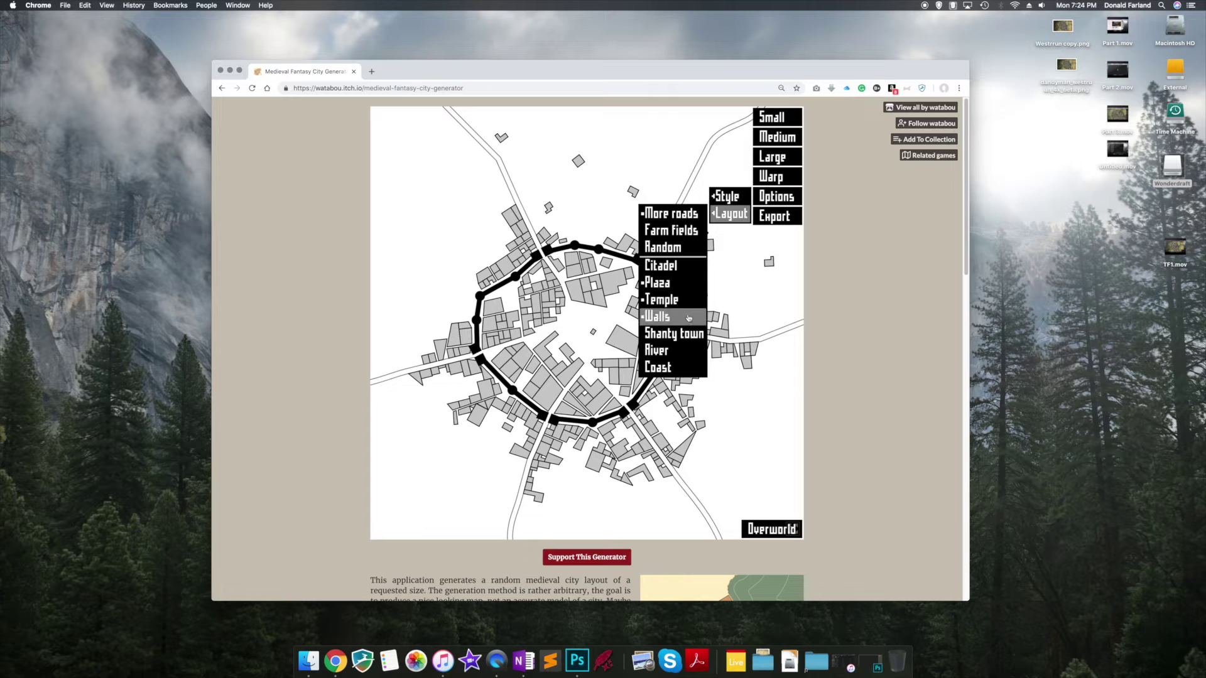
Remove the city walls, and try the Shanty town option before turning it off
{"action": "left_click", "coordinate": [689, 321]}
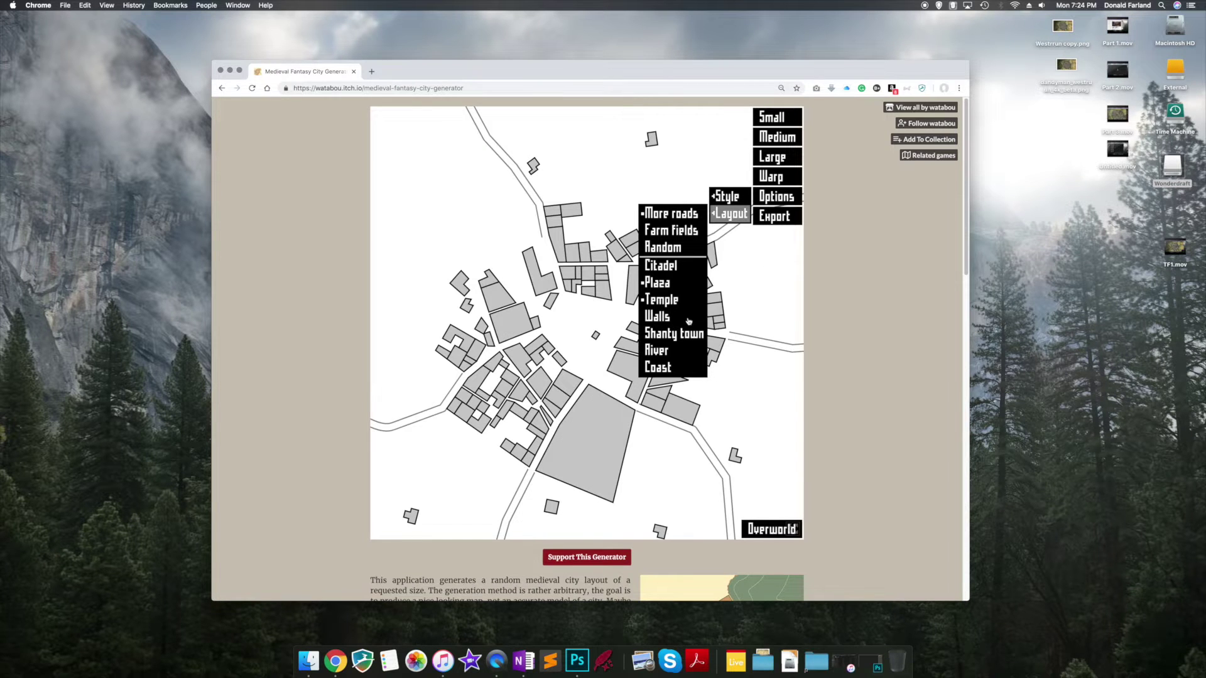
{"action": "left_click", "coordinate": [688, 334]}
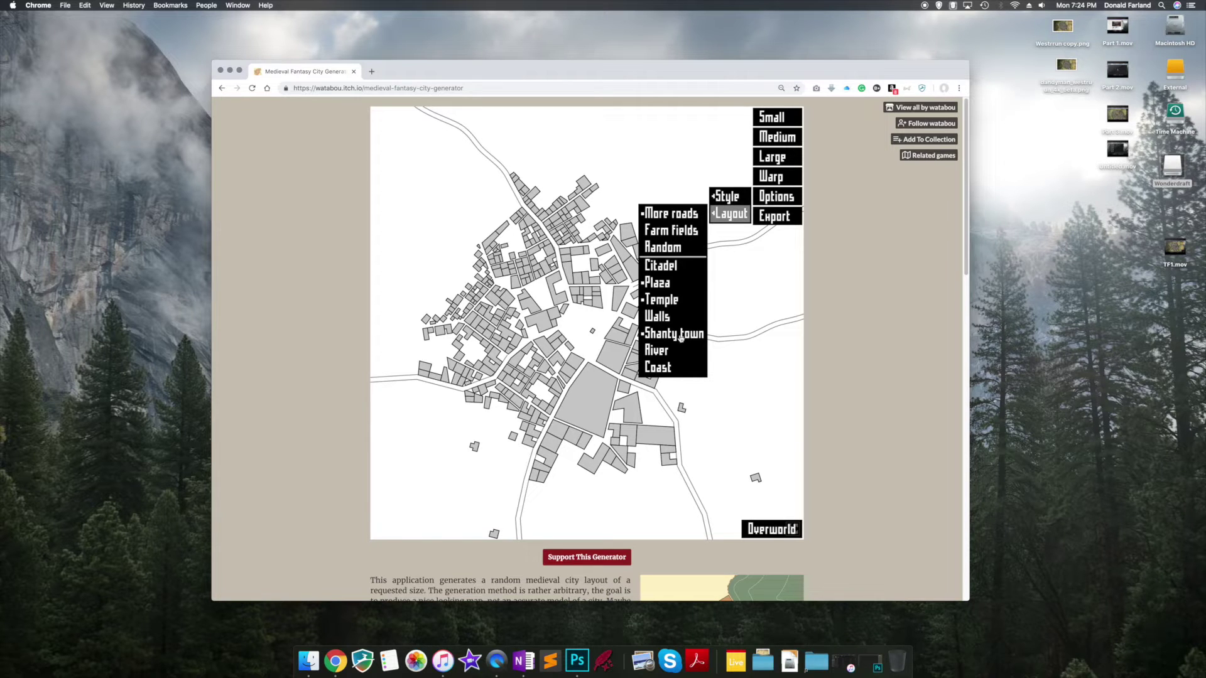
{"action": "left_click", "coordinate": [680, 337]}
Try the River and Coast options in the layout, turning each one off again
{"action": "left_click", "coordinate": [670, 351]}
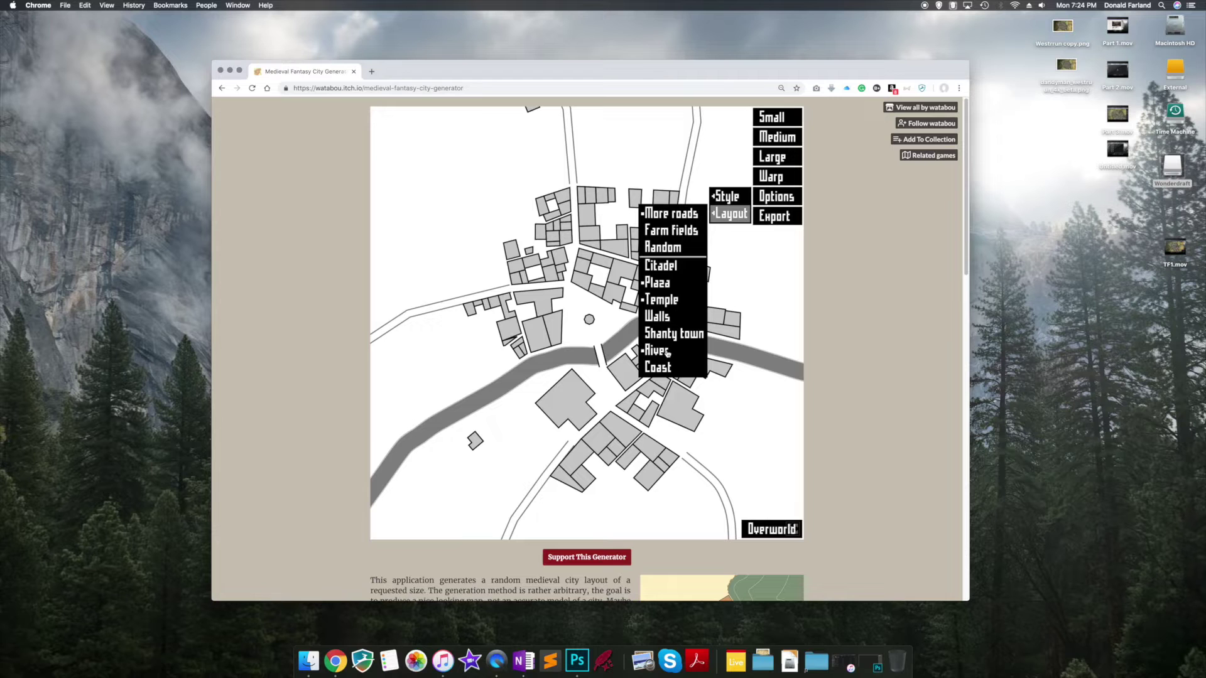
{"action": "left_click", "coordinate": [664, 369]}
{"action": "left_click", "coordinate": [664, 370]}
{"action": "left_click", "coordinate": [660, 352]}
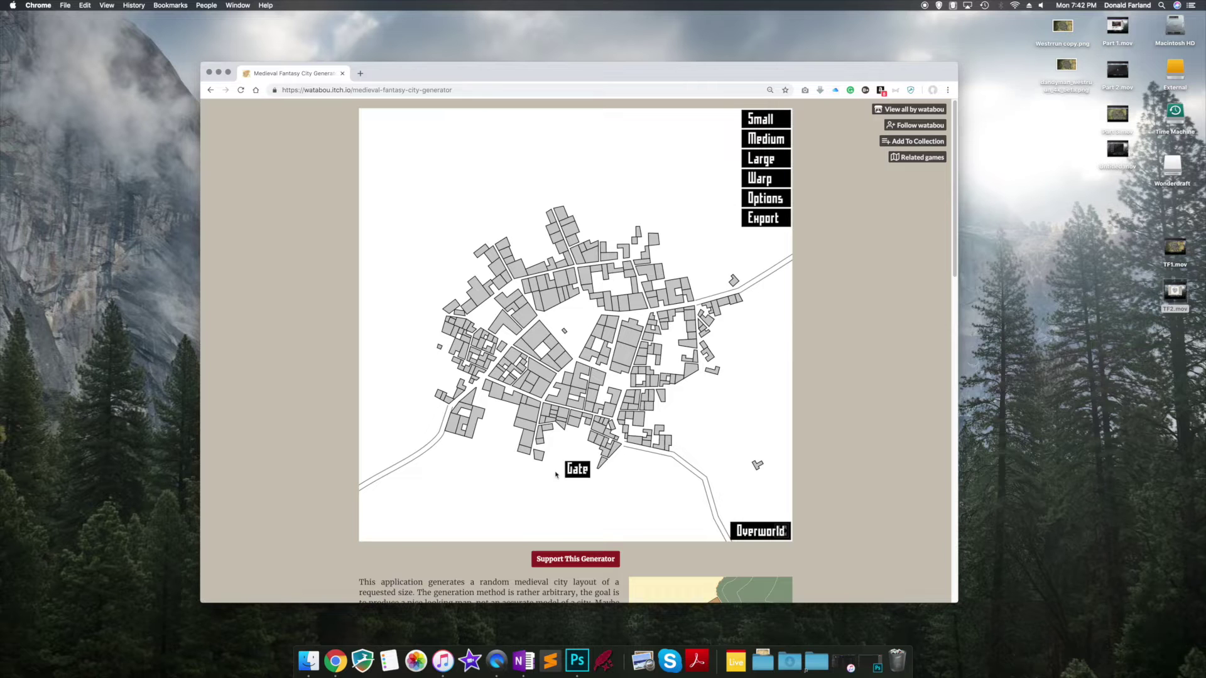
Generate a medium city and try its layout without the plaza
{"action": "left_click", "coordinate": [765, 139]}
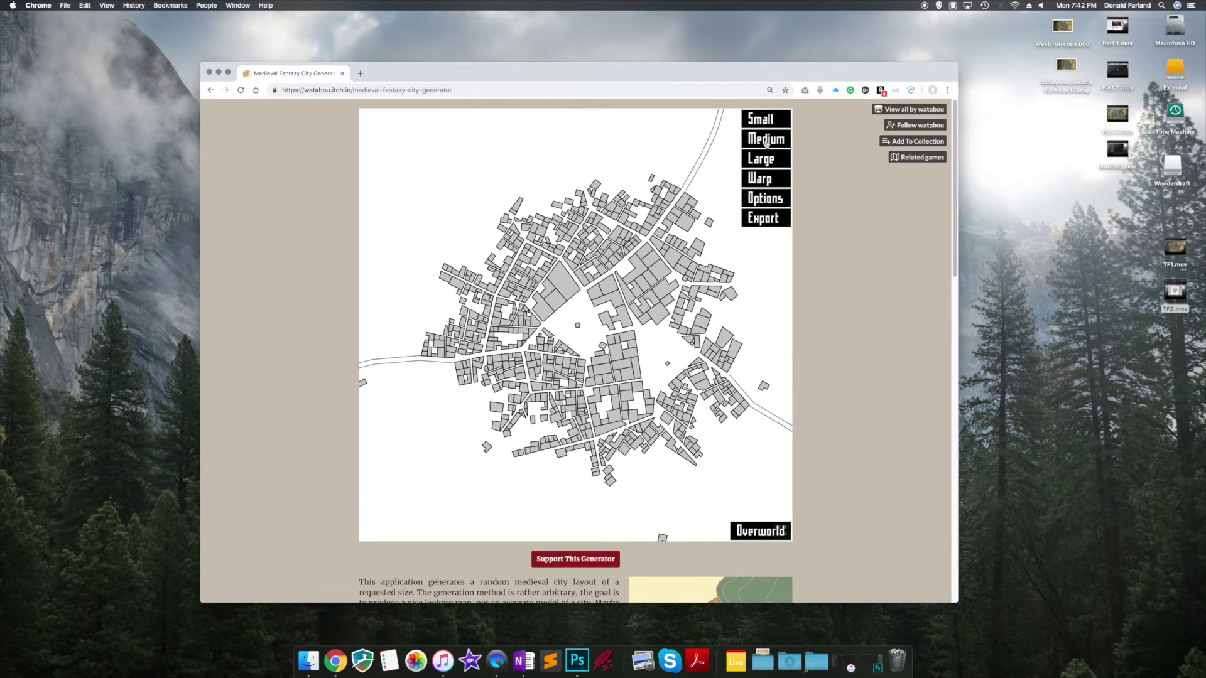
{"action": "left_click", "coordinate": [769, 204]}
{"action": "mouse_move", "coordinate": [716, 215]}
{"action": "left_click", "coordinate": [661, 286]}
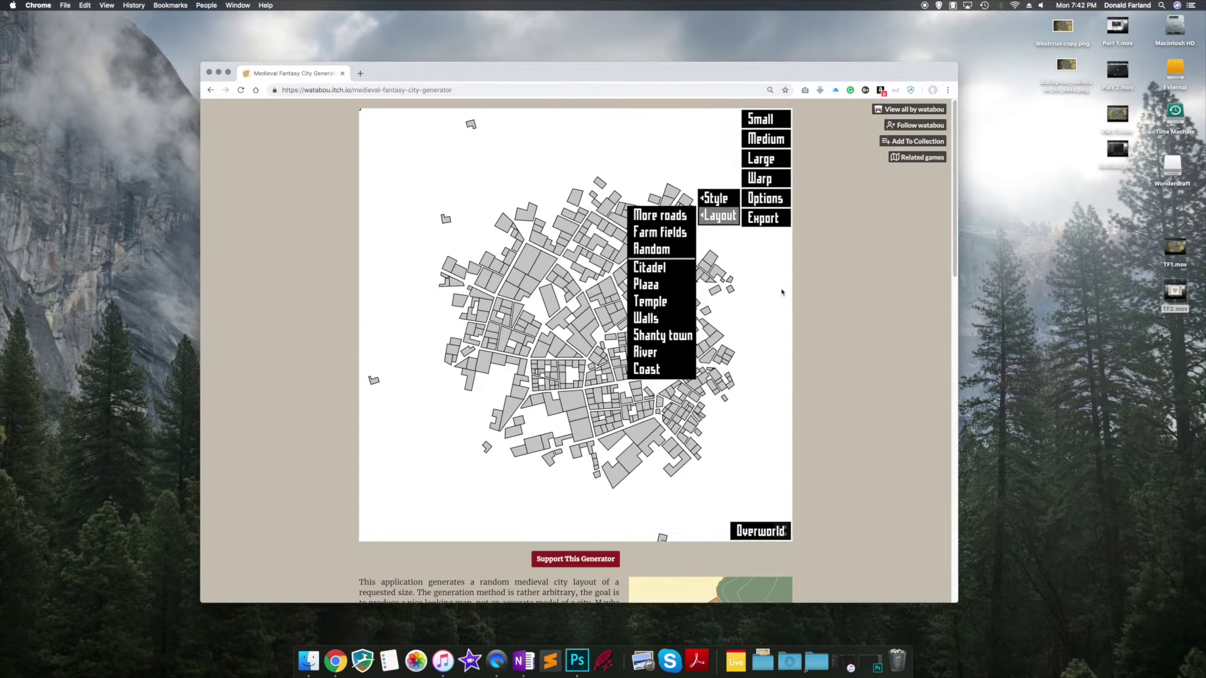
{"action": "left_click", "coordinate": [661, 285]}
Generate a new medium city and export it as a PNG image
{"action": "left_click", "coordinate": [775, 145]}
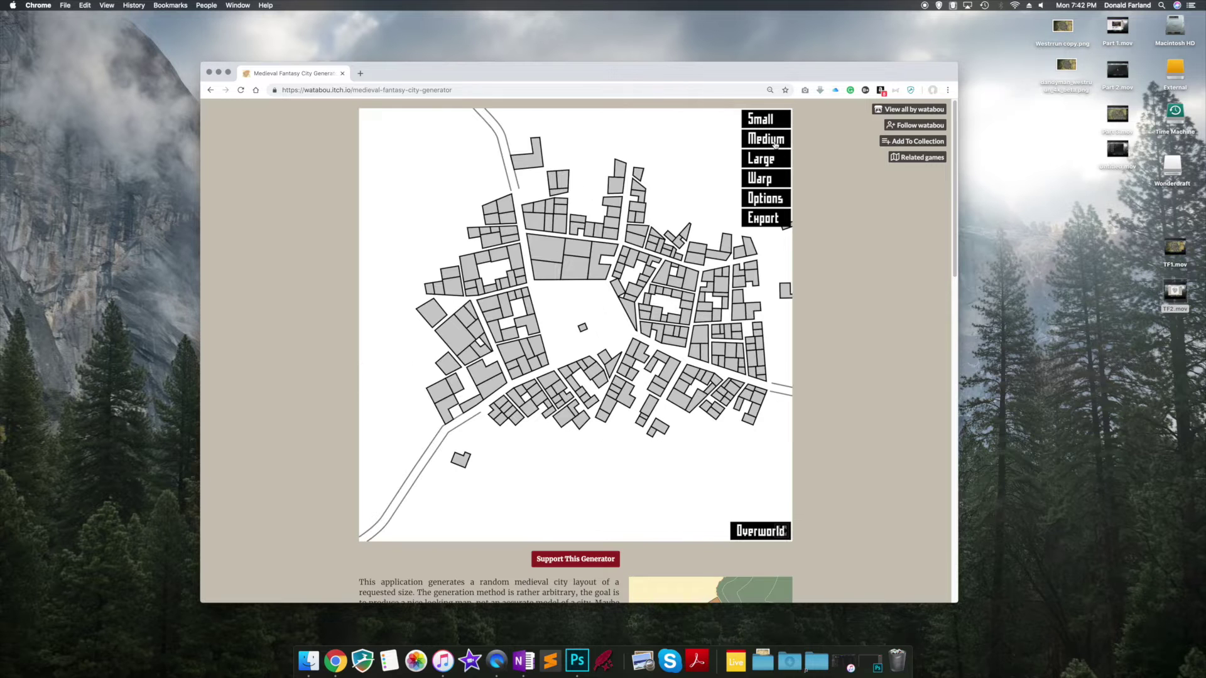
{"action": "mouse_move", "coordinate": [782, 220]}
{"action": "left_click", "coordinate": [725, 222]}
Try the exported city without its plaza, and restore the plaza
{"action": "mouse_move", "coordinate": [763, 200]}
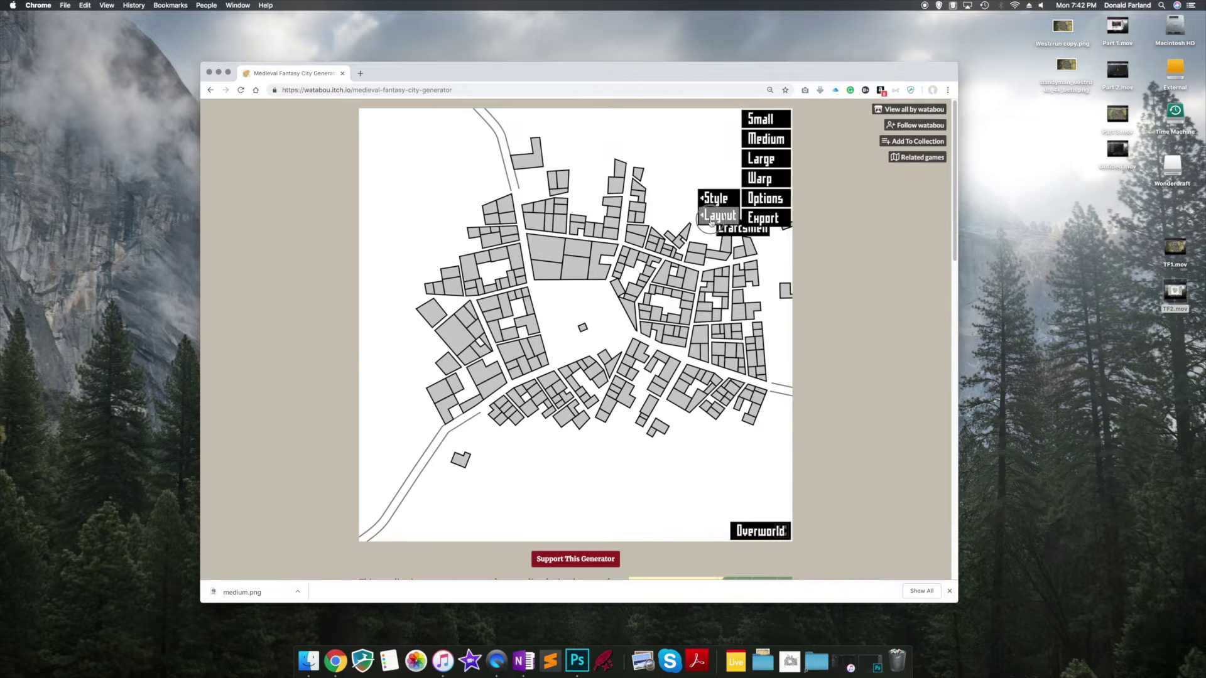
{"action": "mouse_move", "coordinate": [716, 215]}
{"action": "left_click", "coordinate": [662, 299]}
{"action": "left_click", "coordinate": [662, 299]}
{"action": "left_click", "coordinate": [664, 289]}
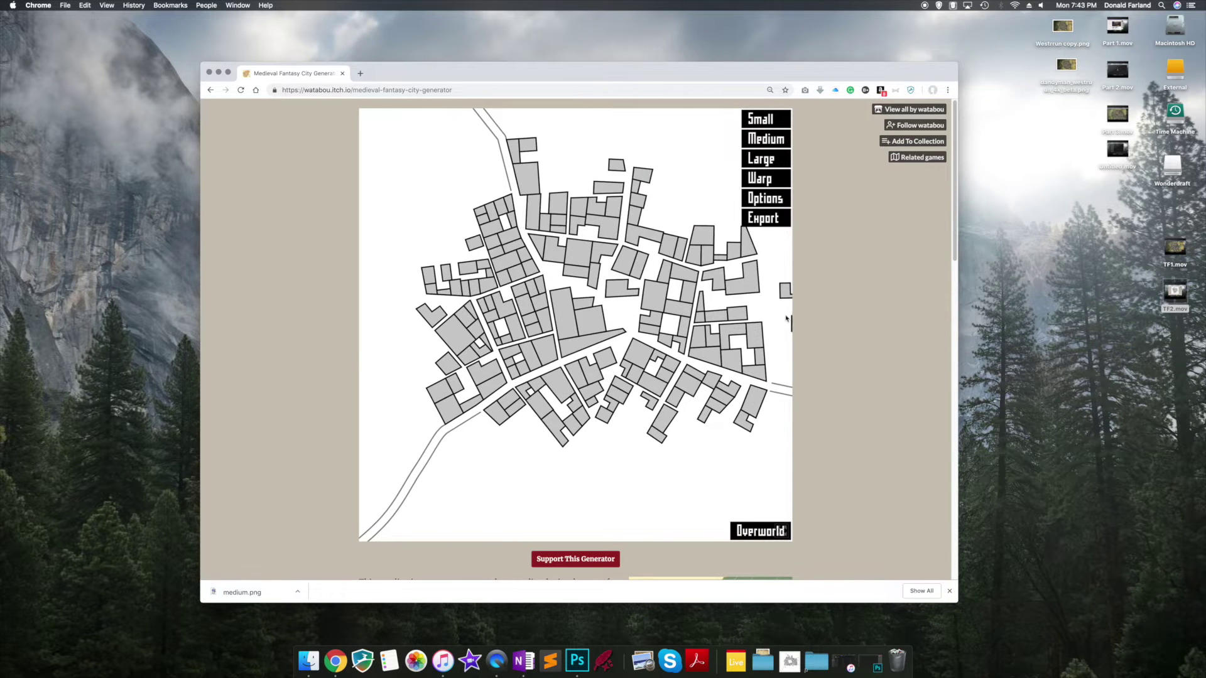
{"action": "mouse_move", "coordinate": [765, 199]}
{"action": "mouse_move", "coordinate": [719, 215]}
{"action": "left_click", "coordinate": [647, 284]}
Generate new medium cities and remove the plaza from the last one
{"action": "left_click", "coordinate": [767, 139]}
{"action": "left_click", "coordinate": [766, 140]}
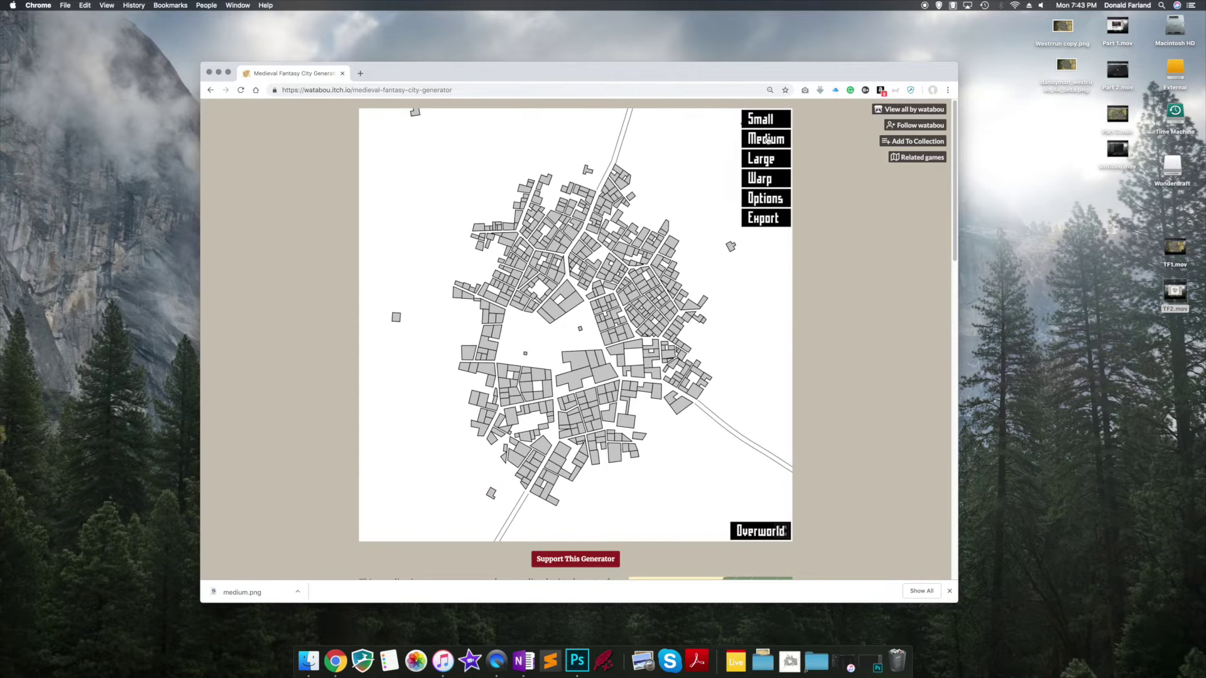
{"action": "mouse_move", "coordinate": [765, 199]}
{"action": "mouse_move", "coordinate": [719, 216]}
{"action": "left_click", "coordinate": [647, 284]}
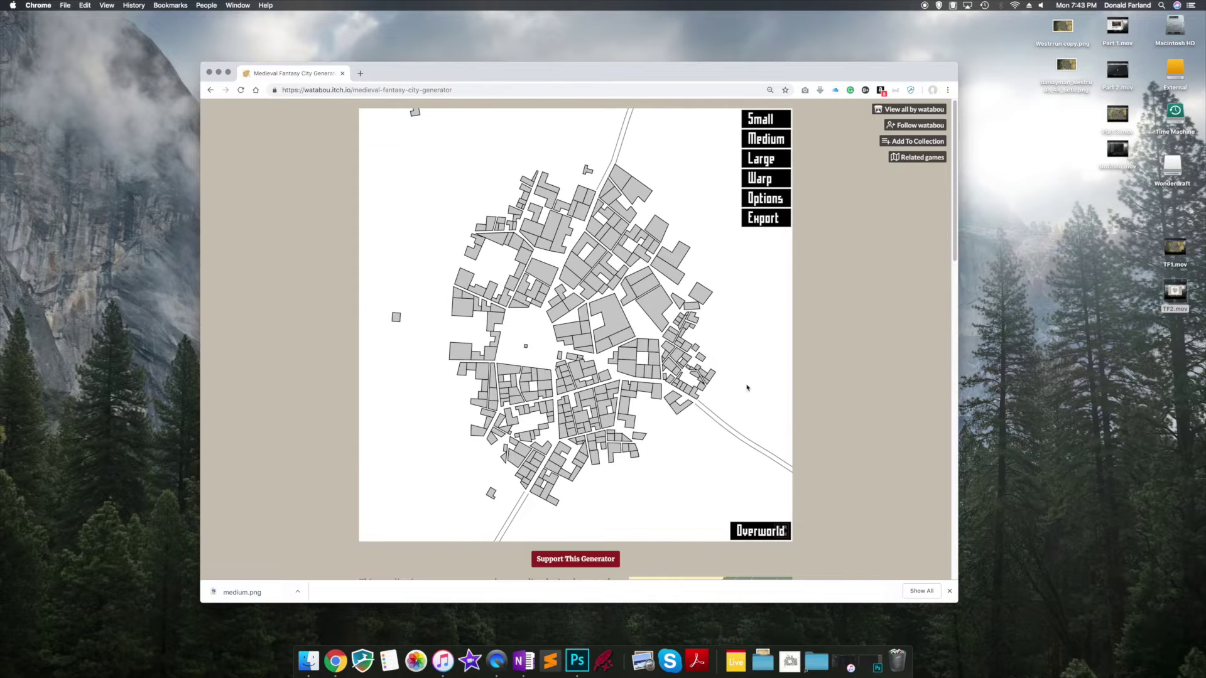
Generate another medium city and turn the plaza back on in its layout
{"action": "left_click", "coordinate": [767, 140]}
{"action": "mouse_move", "coordinate": [765, 199]}
{"action": "mouse_move", "coordinate": [719, 215]}
{"action": "left_click", "coordinate": [647, 283]}
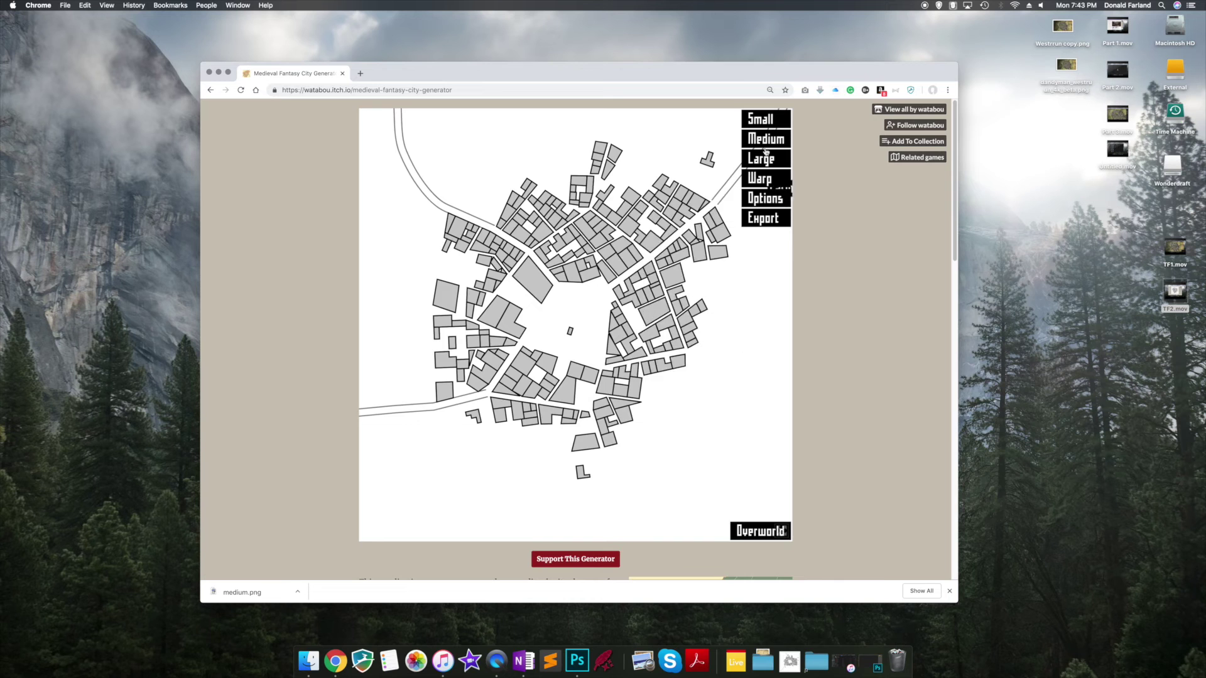
Generate several more medium cities and export two of them as PNG images
{"action": "left_click", "coordinate": [767, 140]}
{"action": "left_click", "coordinate": [767, 140]}
{"action": "left_click", "coordinate": [767, 139]}
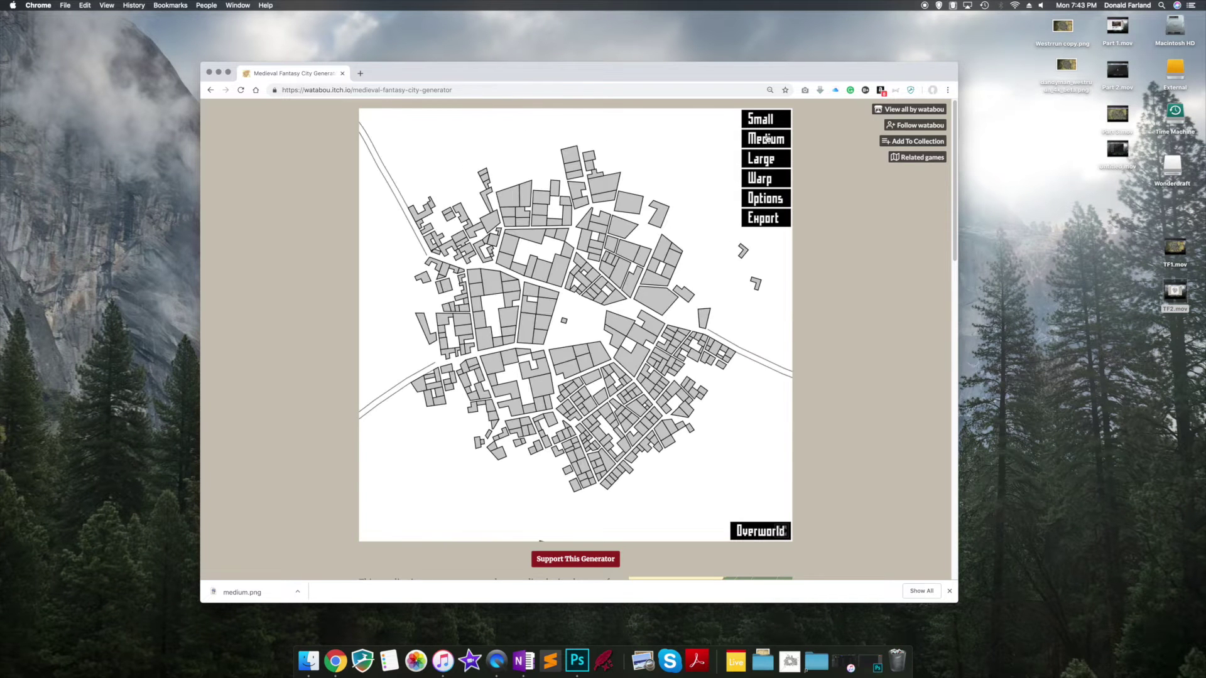
{"action": "left_click", "coordinate": [763, 218]}
{"action": "left_click", "coordinate": [726, 217]}
{"action": "left_click", "coordinate": [771, 139]}
{"action": "left_click", "coordinate": [727, 217]}
Turn off the plaza in the layout of the last exported city
{"action": "mouse_move", "coordinate": [717, 217]}
{"action": "left_click", "coordinate": [667, 286]}
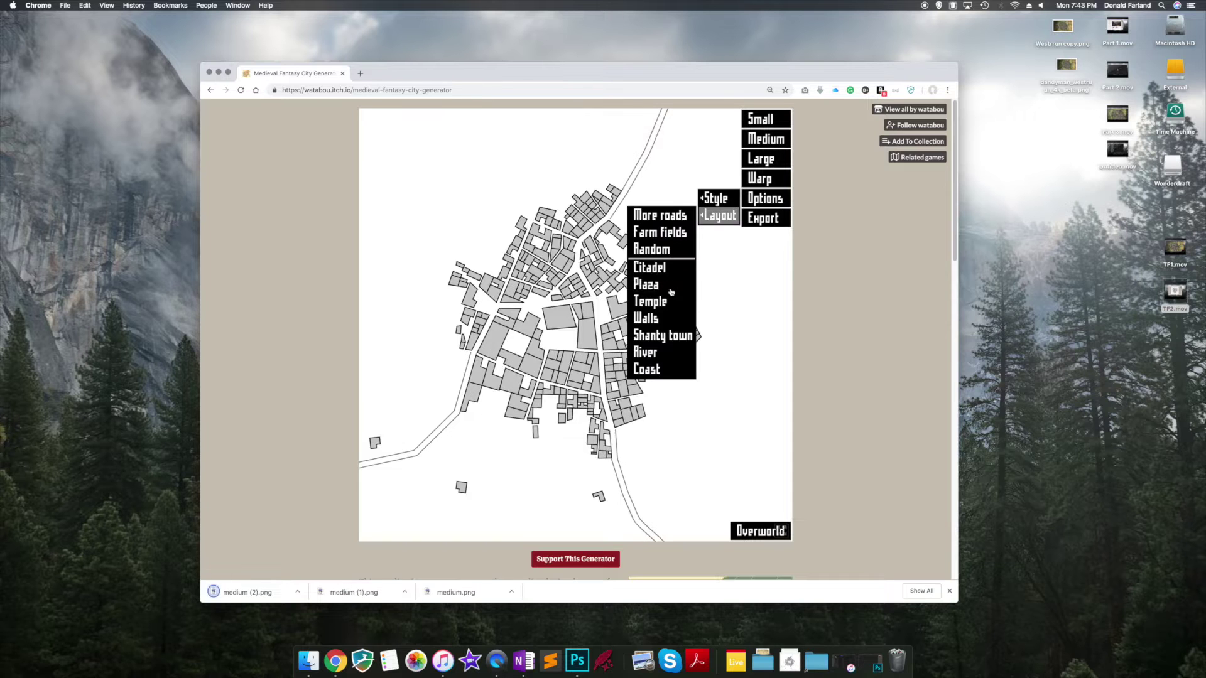
{"action": "left_click", "coordinate": [669, 304]}
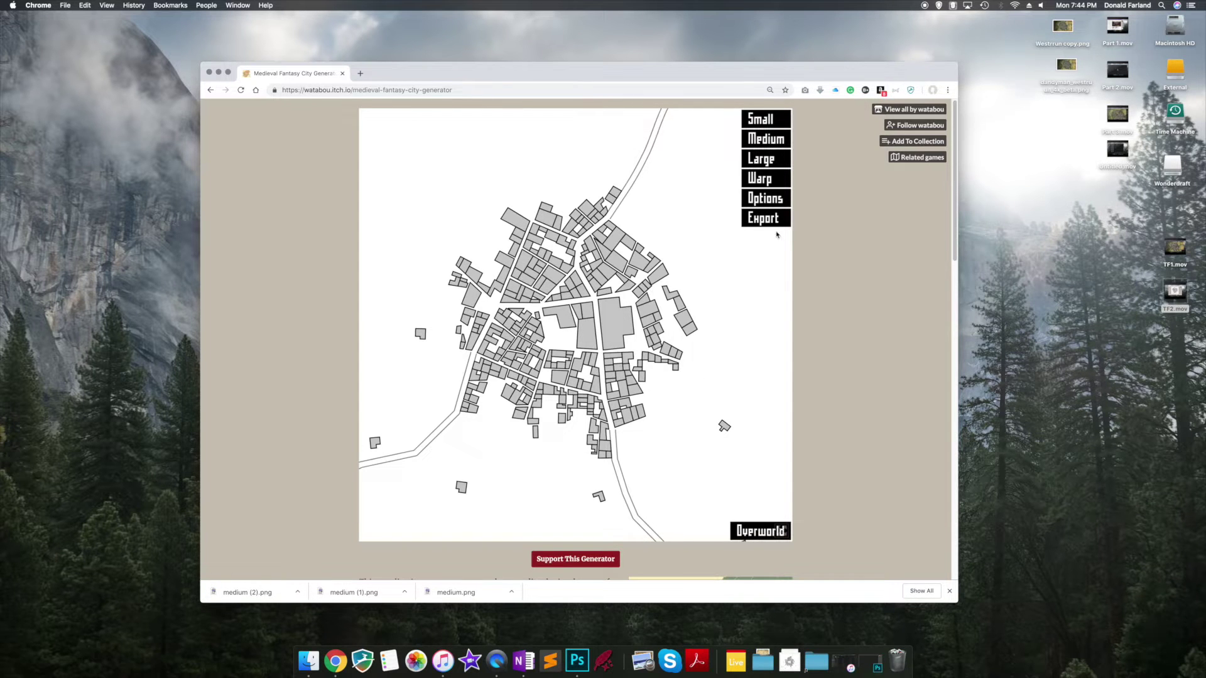
Generate a run of further medium unwalled cities to find another suitable layout
{"action": "left_click", "coordinate": [761, 145]}
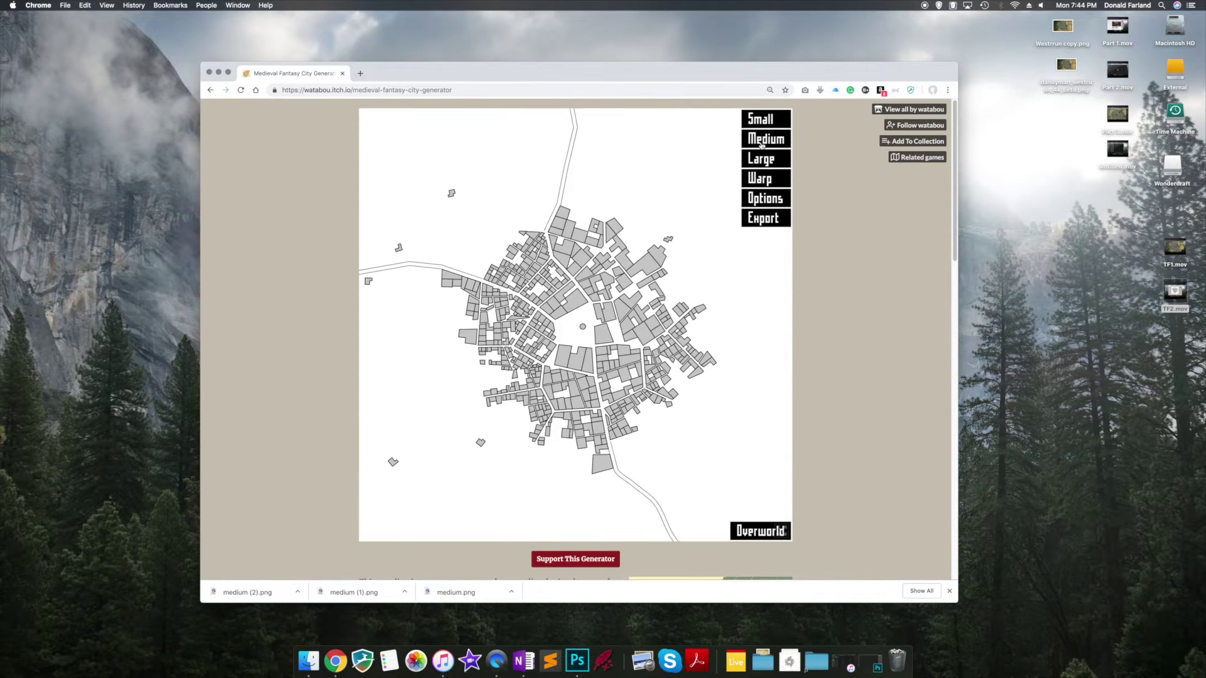
{"action": "left_click", "coordinate": [761, 145]}
{"action": "left_click", "coordinate": [761, 144]}
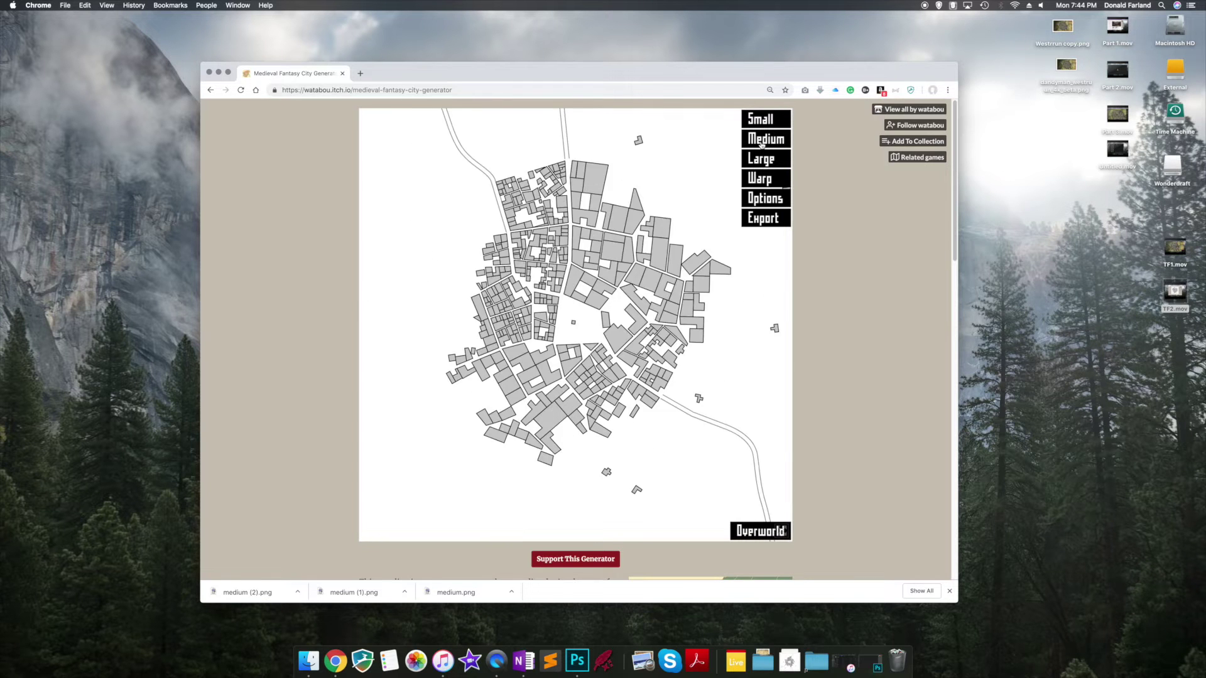
{"action": "left_click", "coordinate": [761, 144]}
{"action": "left_click", "coordinate": [761, 144]}
{"action": "left_click", "coordinate": [761, 144]}
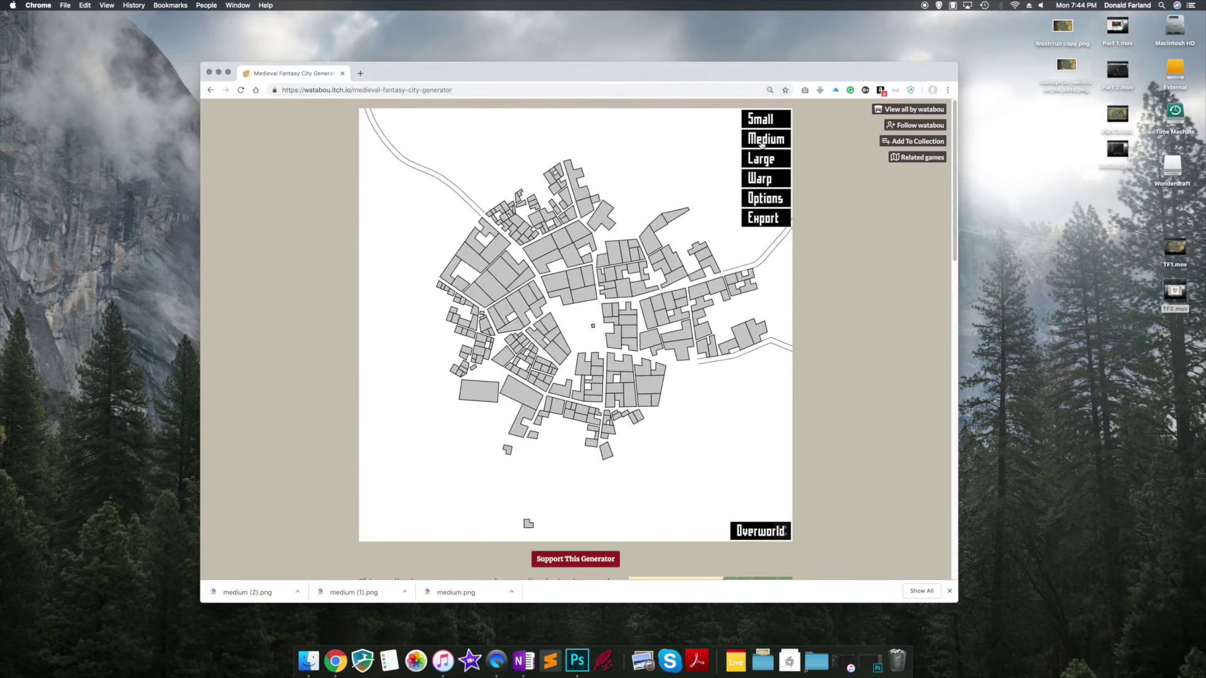
Generate several more medium unwalled cities and export the last one as a PNG image
{"action": "left_click", "coordinate": [761, 145]}
{"action": "left_click", "coordinate": [761, 145]}
{"action": "left_click", "coordinate": [761, 145]}
{"action": "left_click", "coordinate": [762, 144]}
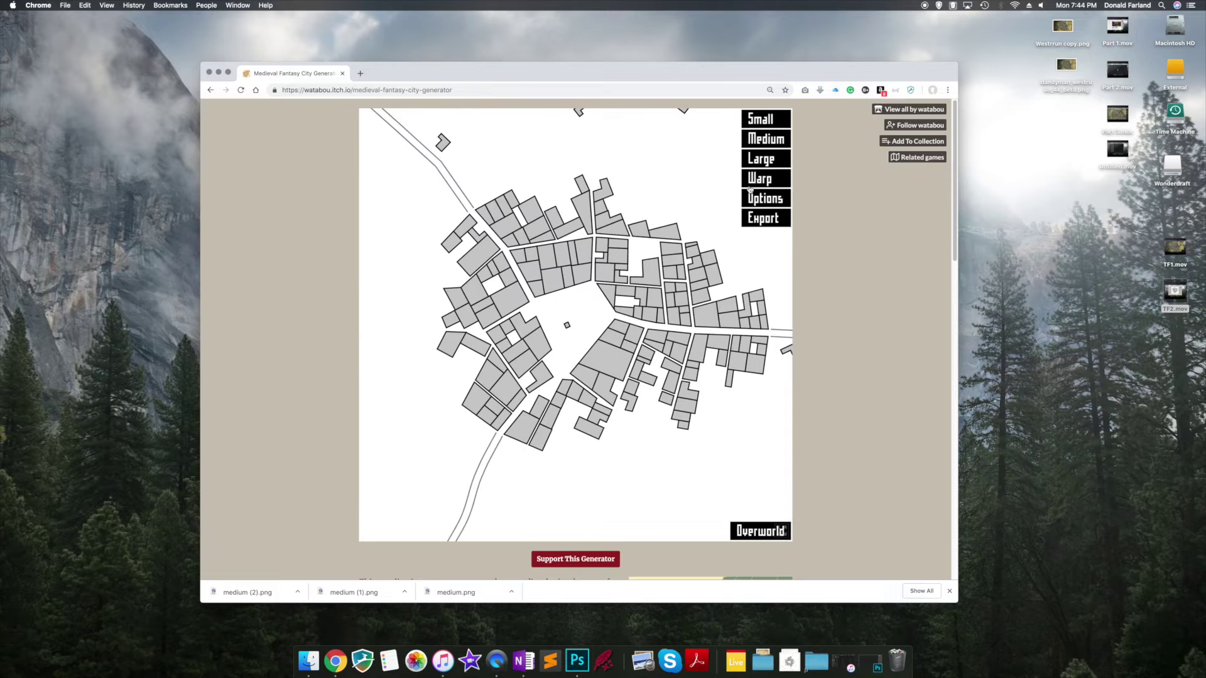
{"action": "left_click", "coordinate": [754, 218]}
{"action": "left_click", "coordinate": [727, 217]}
Turn on the temple in the current city's layout and export this variant as a PNG image
{"action": "left_click", "coordinate": [761, 200]}
{"action": "mouse_move", "coordinate": [713, 225]}
{"action": "left_click", "coordinate": [658, 290]}
{"action": "left_click", "coordinate": [658, 296]}
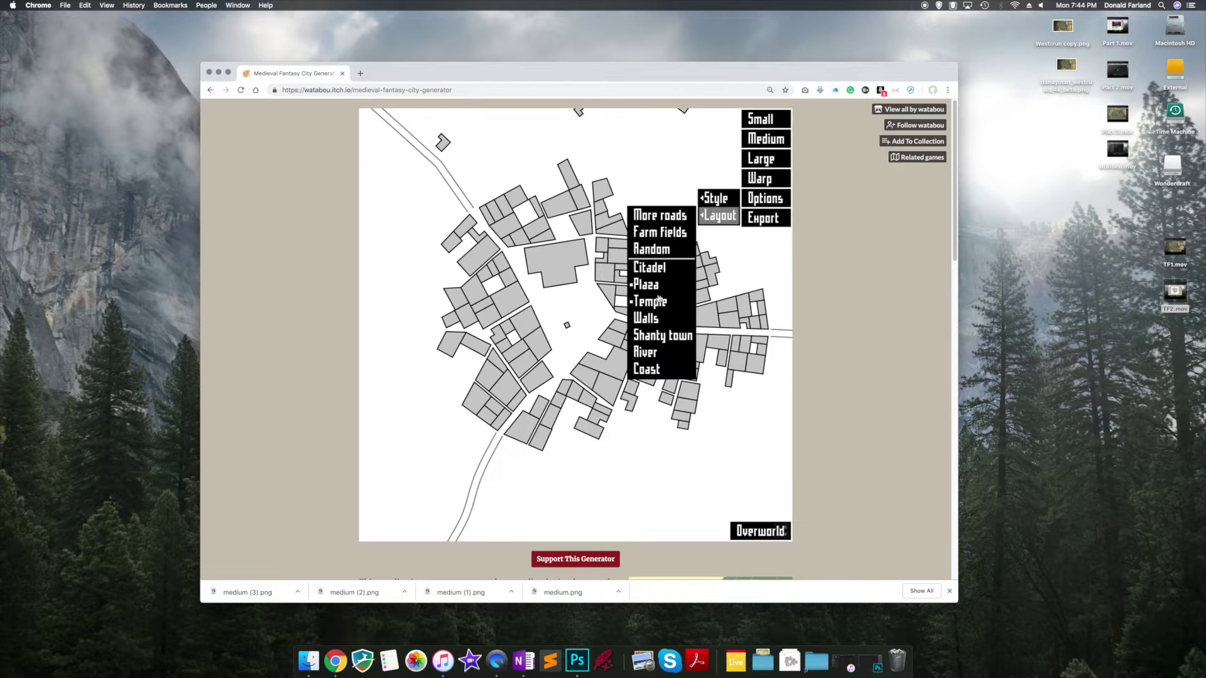
{"action": "left_click", "coordinate": [757, 220]}
{"action": "left_click", "coordinate": [727, 218]}
Generate further medium unwalled cities until another suitable layout with a central plaza is found
{"action": "left_click", "coordinate": [768, 140]}
{"action": "left_click", "coordinate": [768, 141]}
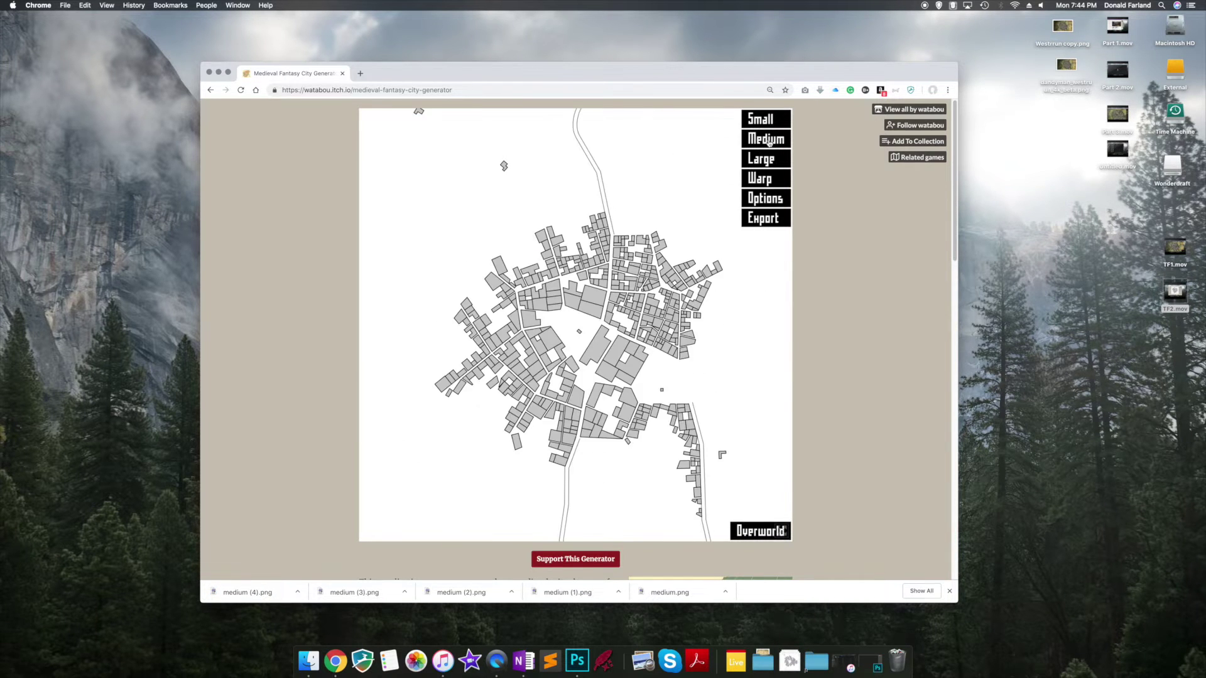
{"action": "left_click", "coordinate": [768, 140]}
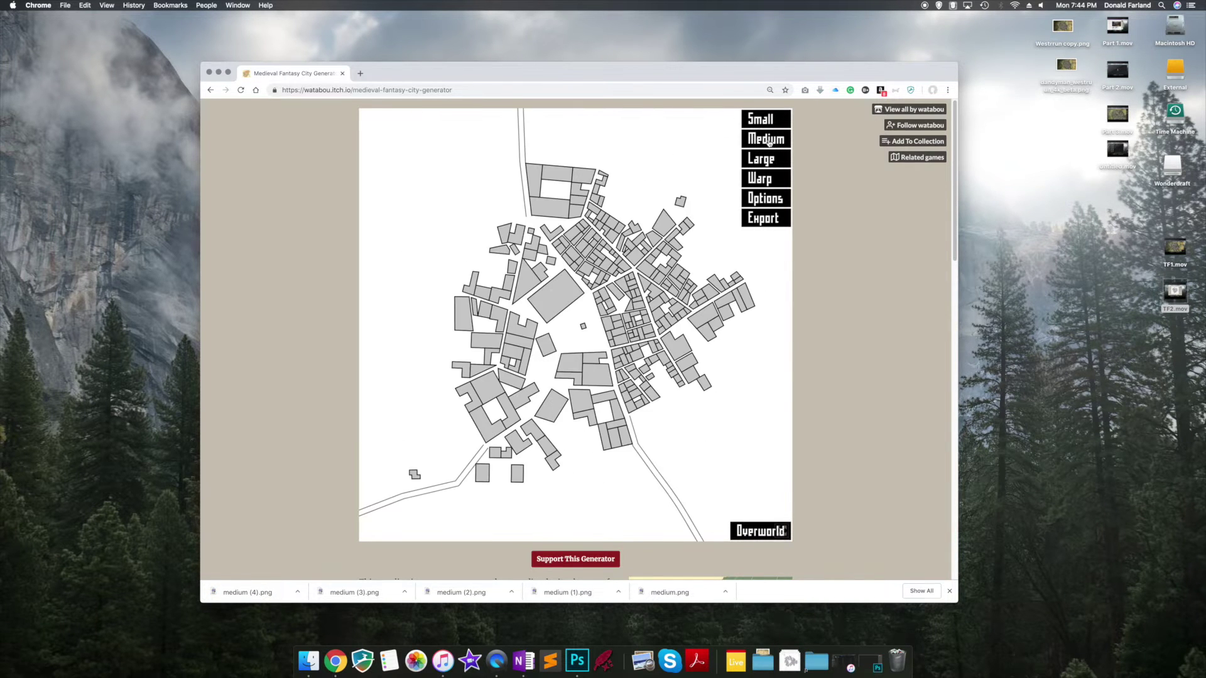
Turn off the temple in the new city's layout and export the result as a PNG image
{"action": "left_click", "coordinate": [764, 204]}
{"action": "mouse_move", "coordinate": [716, 217]}
{"action": "left_click", "coordinate": [673, 304]}
{"action": "left_click", "coordinate": [764, 219]}
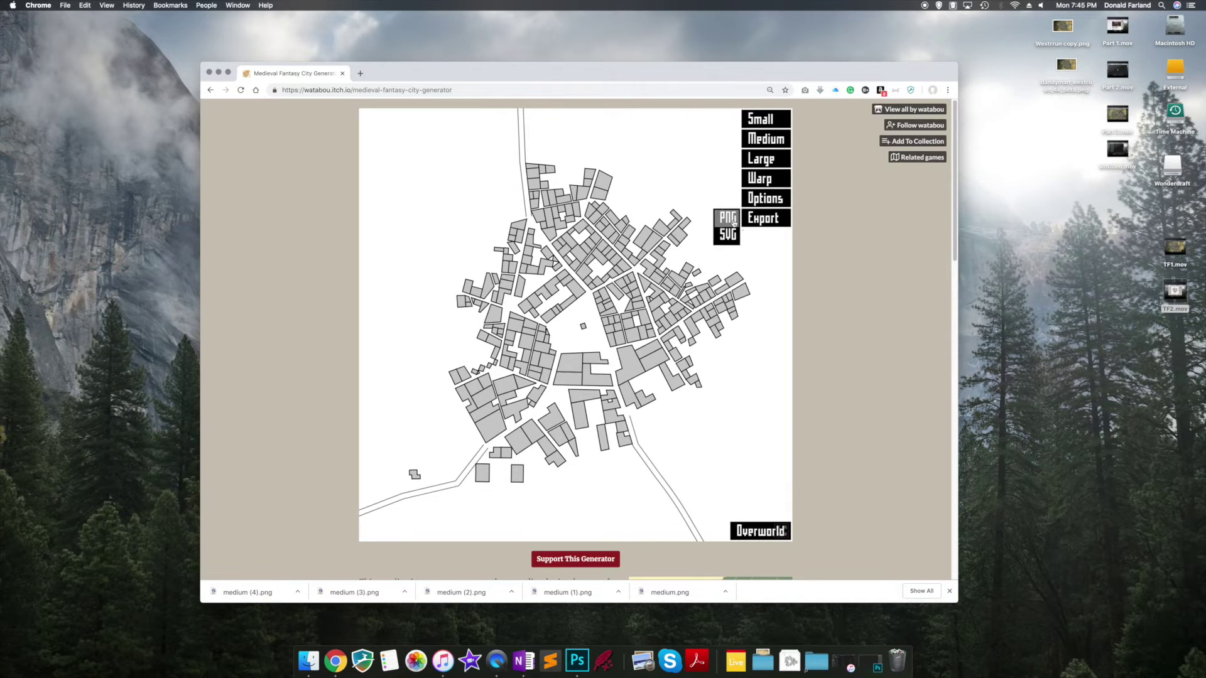
{"action": "left_click", "coordinate": [732, 219]}
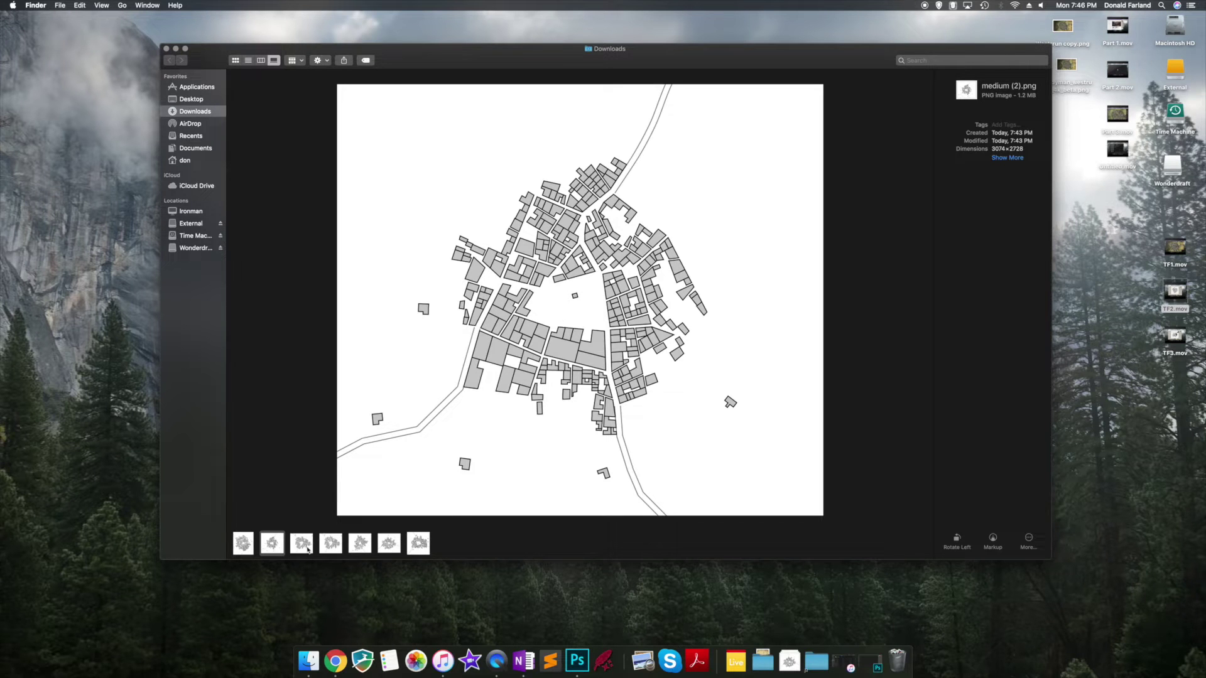
Preview the exported city images in the Finder Downloads folder and move medium (3).png and medium (4).png to the trash
{"action": "left_click", "coordinate": [308, 549]}
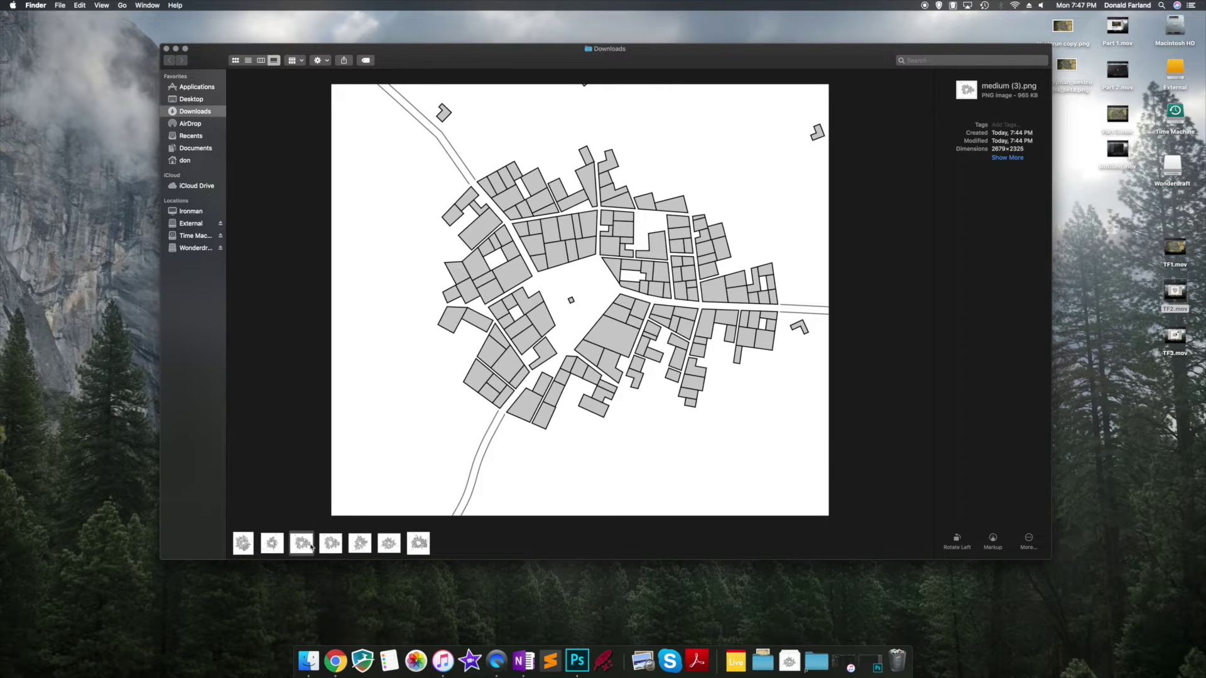
{"action": "left_click", "coordinate": [272, 544]}
{"action": "left_click", "coordinate": [245, 543]}
{"action": "right_click", "coordinate": [299, 545]}
{"action": "left_click", "coordinate": [320, 434]}
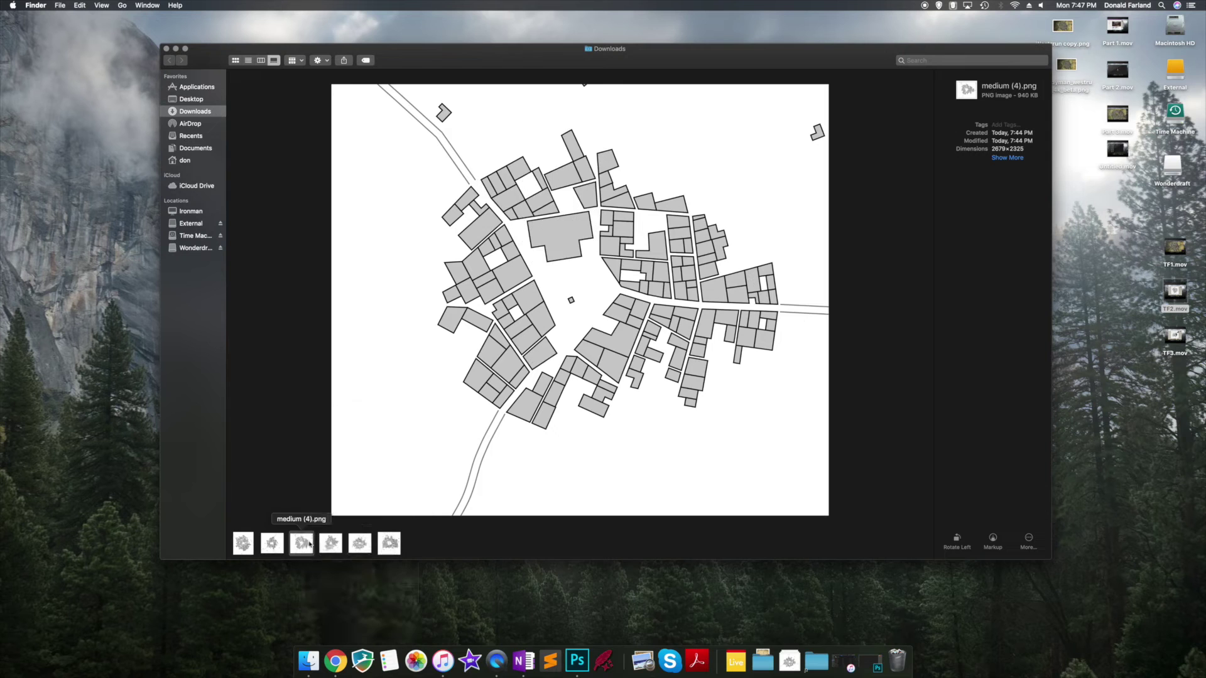
{"action": "right_click", "coordinate": [309, 544]}
{"action": "left_click", "coordinate": [320, 435]}
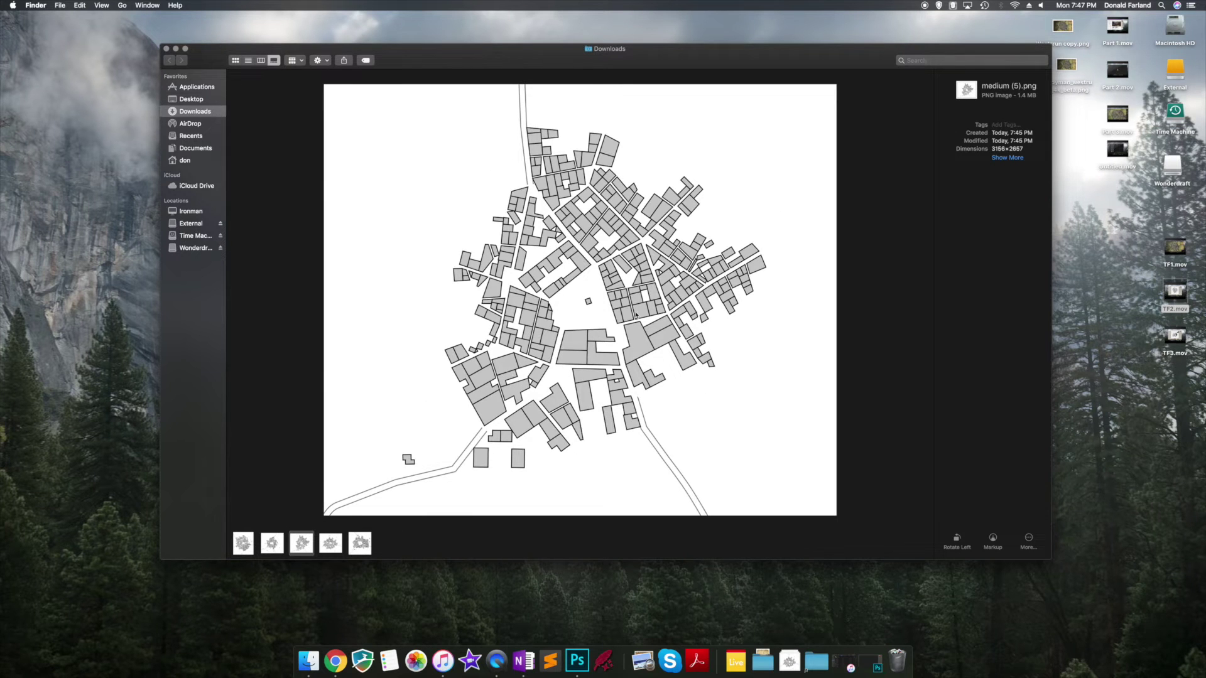
Preview medium (6).png and medium.png, then move medium (1).png and medium (2).png to the trash
{"action": "left_click", "coordinate": [331, 544]}
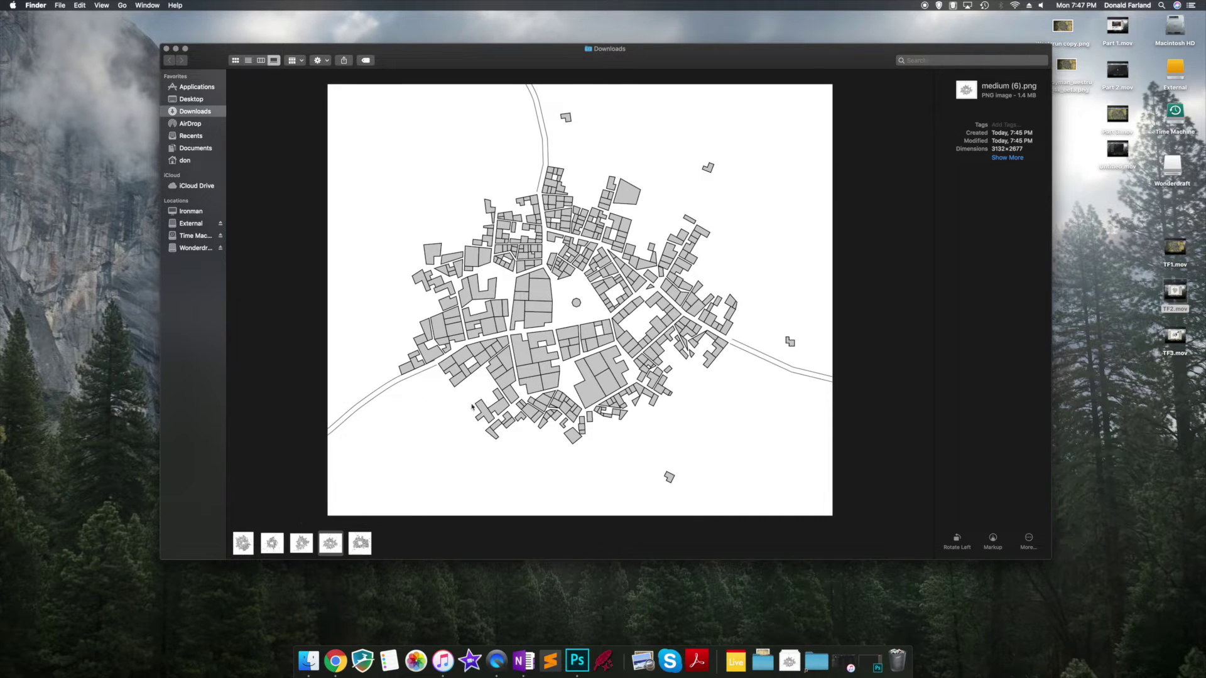
{"action": "left_click", "coordinate": [367, 544]}
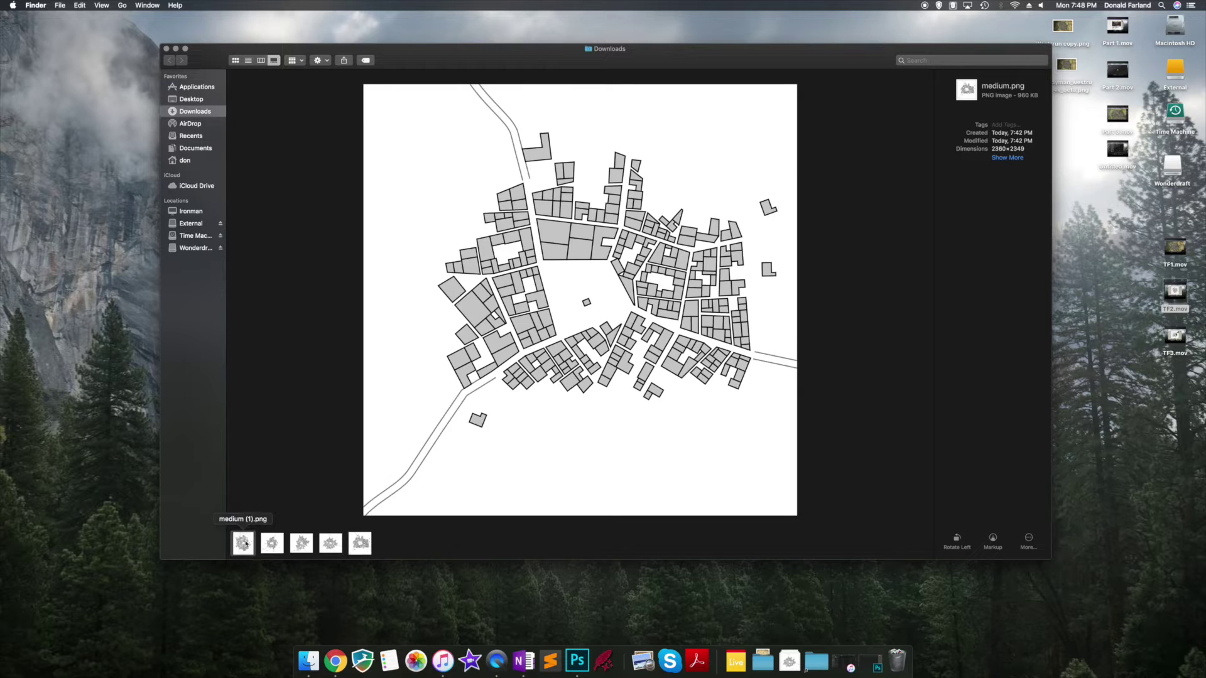
{"action": "left_click", "coordinate": [243, 544]}
{"action": "key", "text": "super+BackSpace"}
{"action": "key", "text": "super+BackSpace"}
Compare the remaining images medium (5).png, medium (6).png and medium.png to choose a city map
{"action": "left_click", "coordinate": [272, 545]}
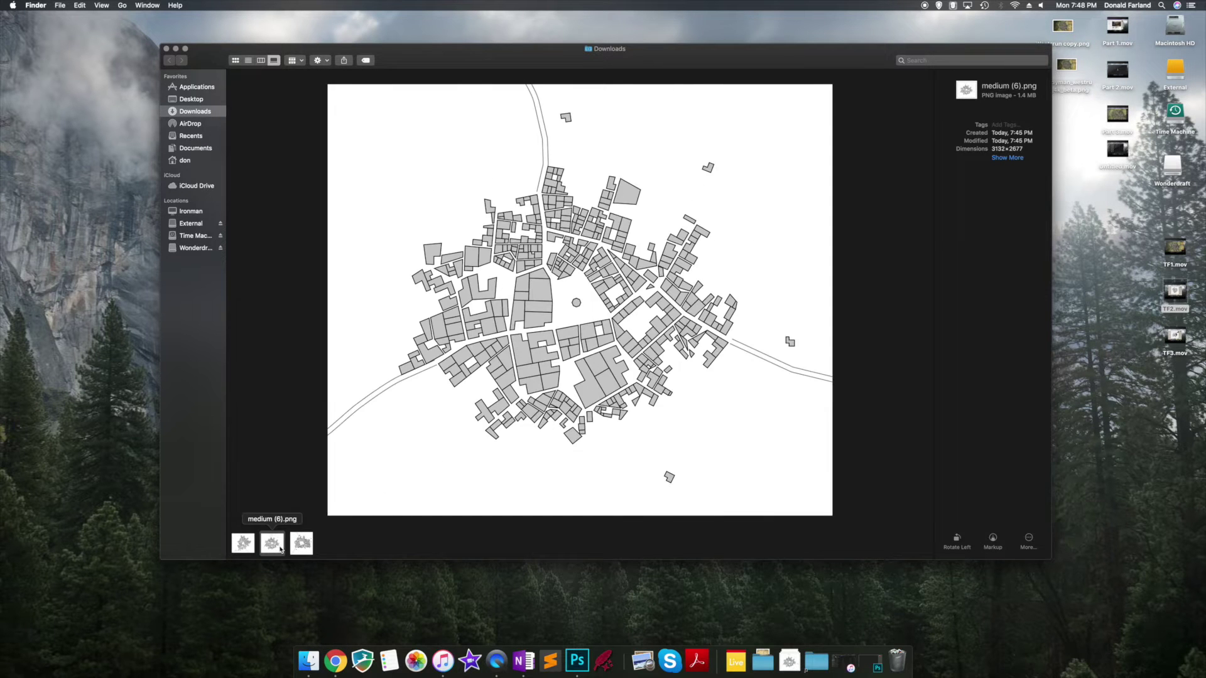
{"action": "left_click", "coordinate": [242, 548]}
{"action": "left_click", "coordinate": [272, 547]}
{"action": "left_click", "coordinate": [301, 546]}
{"action": "left_click", "coordinate": [272, 547]}
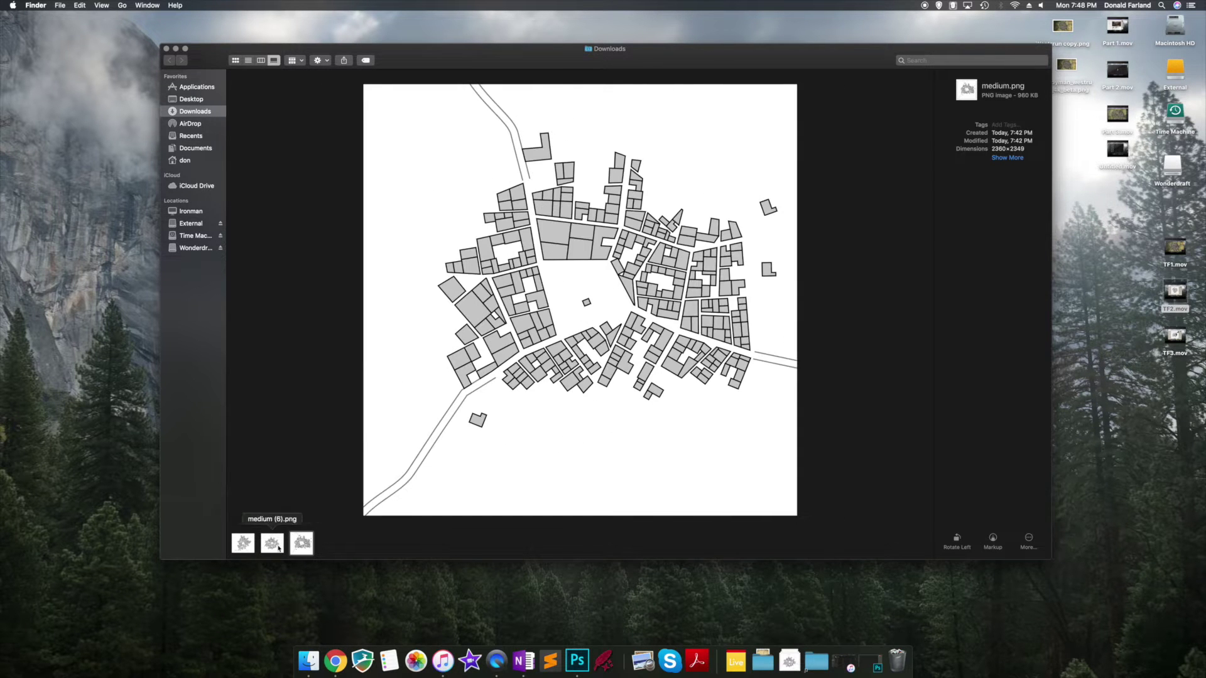
{"action": "left_click", "coordinate": [248, 550]}
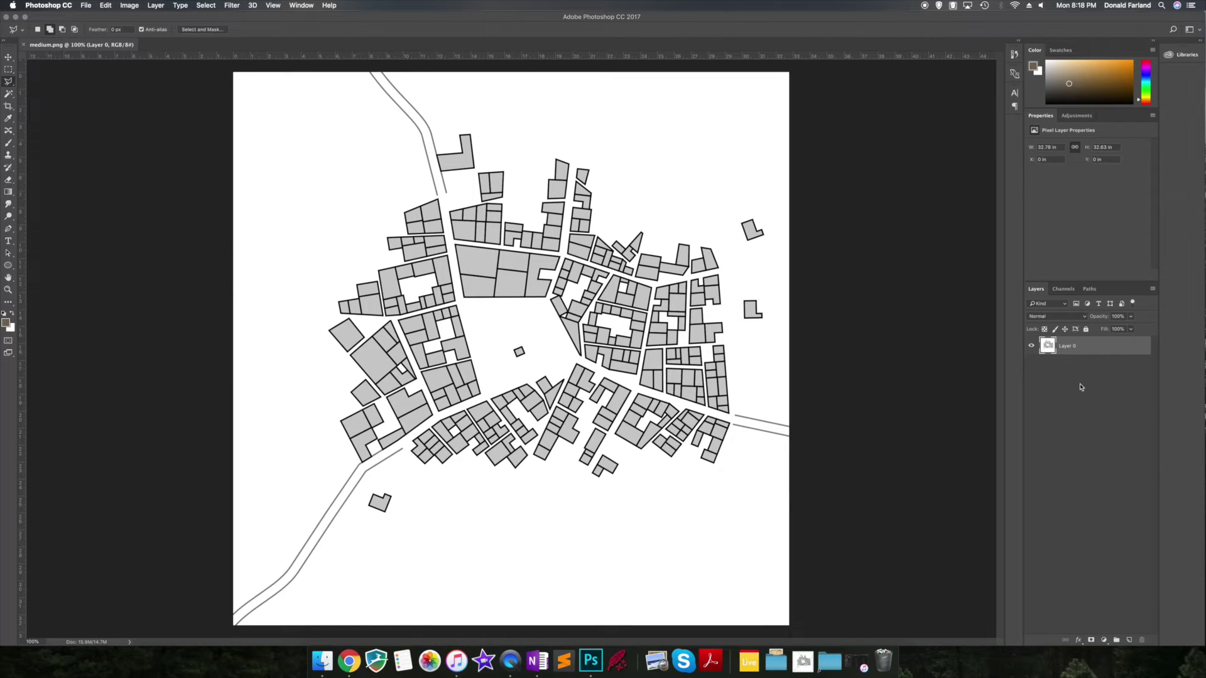
In Photoshop, add a new layer to medium.png and delete the map's white background using the Magic Wand
{"action": "left_click", "coordinate": [1129, 640]}
{"action": "left_click", "coordinate": [8, 94]}
{"action": "left_click", "coordinate": [653, 143]}
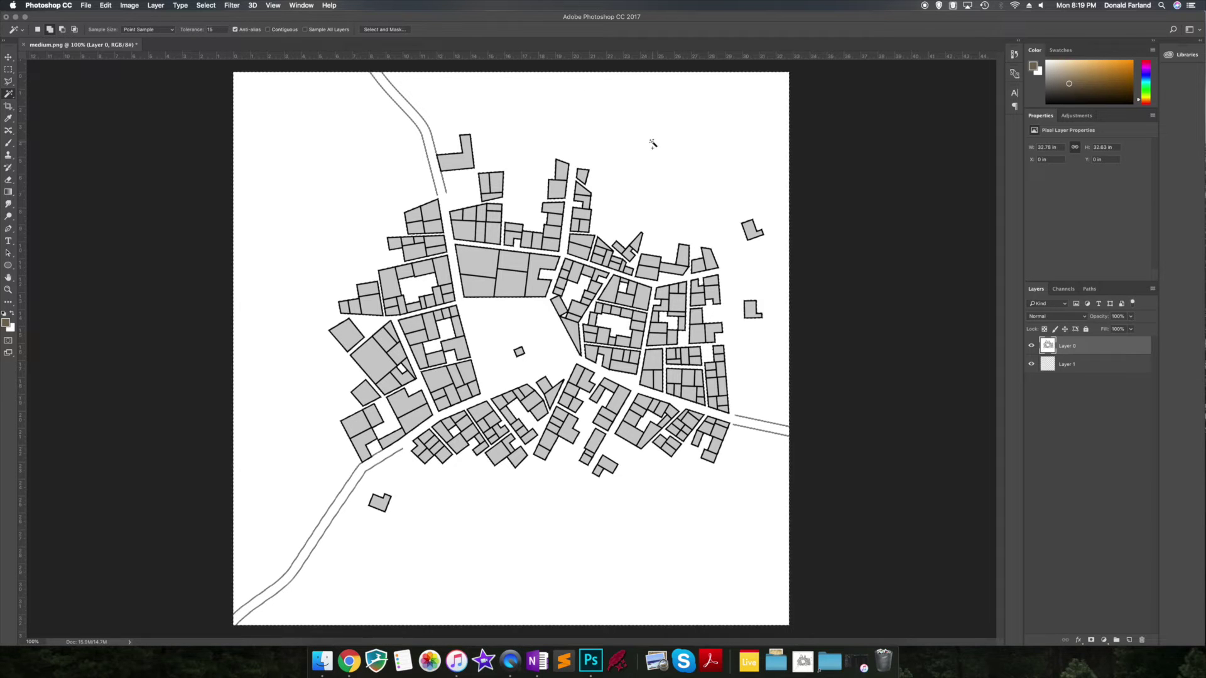
{"action": "key", "text": "Delete"}
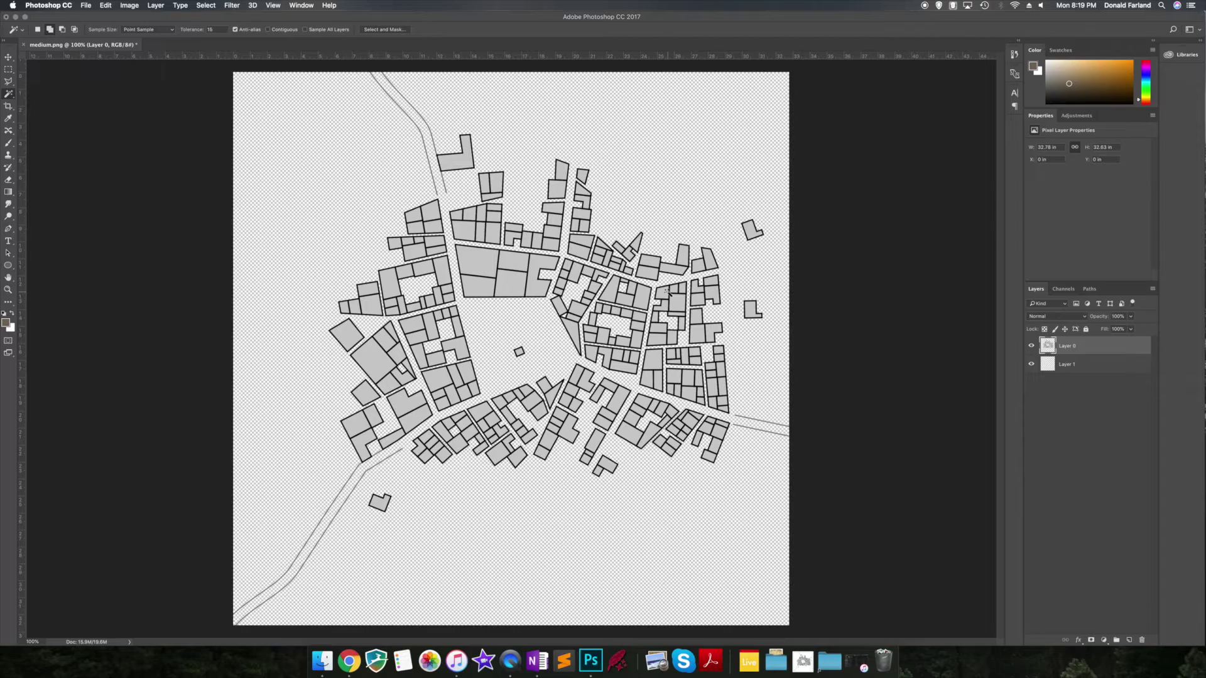
Delete both grey lines of the road leaving the city's east side
{"action": "scroll", "coordinate": [754, 438], "scroll_direction": "up", "scroll_amount": 5}
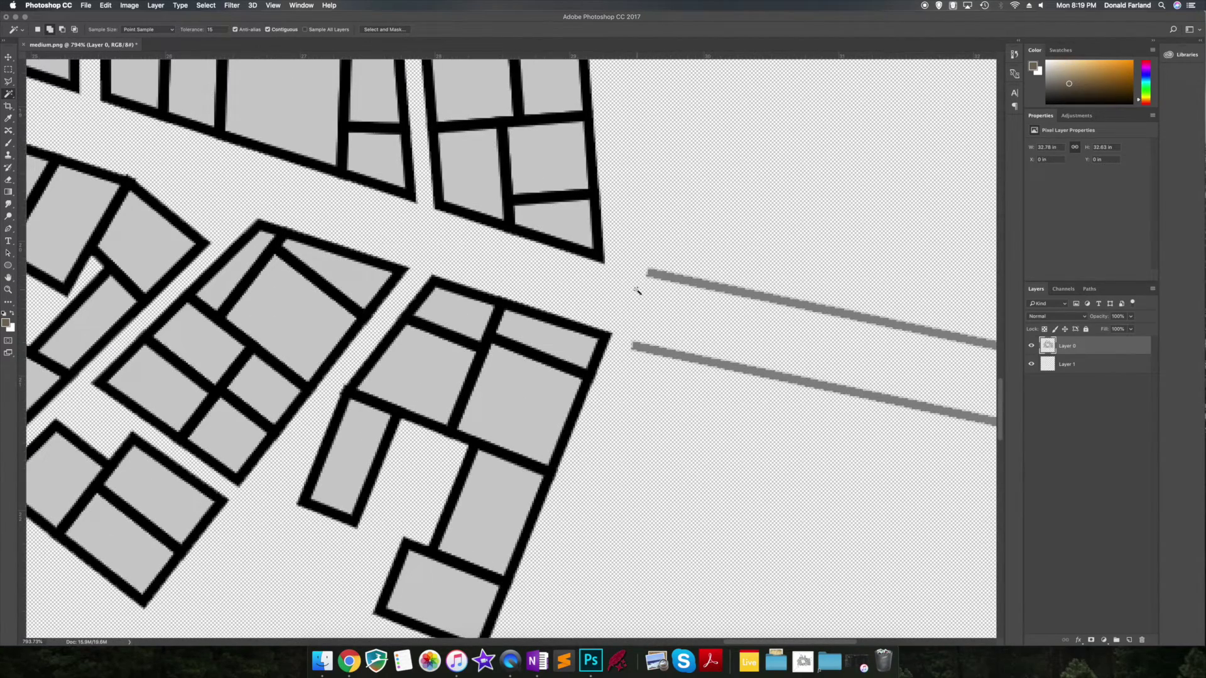
{"action": "key", "text": "Delete"}
{"action": "left_click", "coordinate": [704, 360]}
{"action": "key", "text": "Delete"}
{"action": "scroll", "coordinate": [697, 332], "scroll_direction": "down", "scroll_amount": 3}
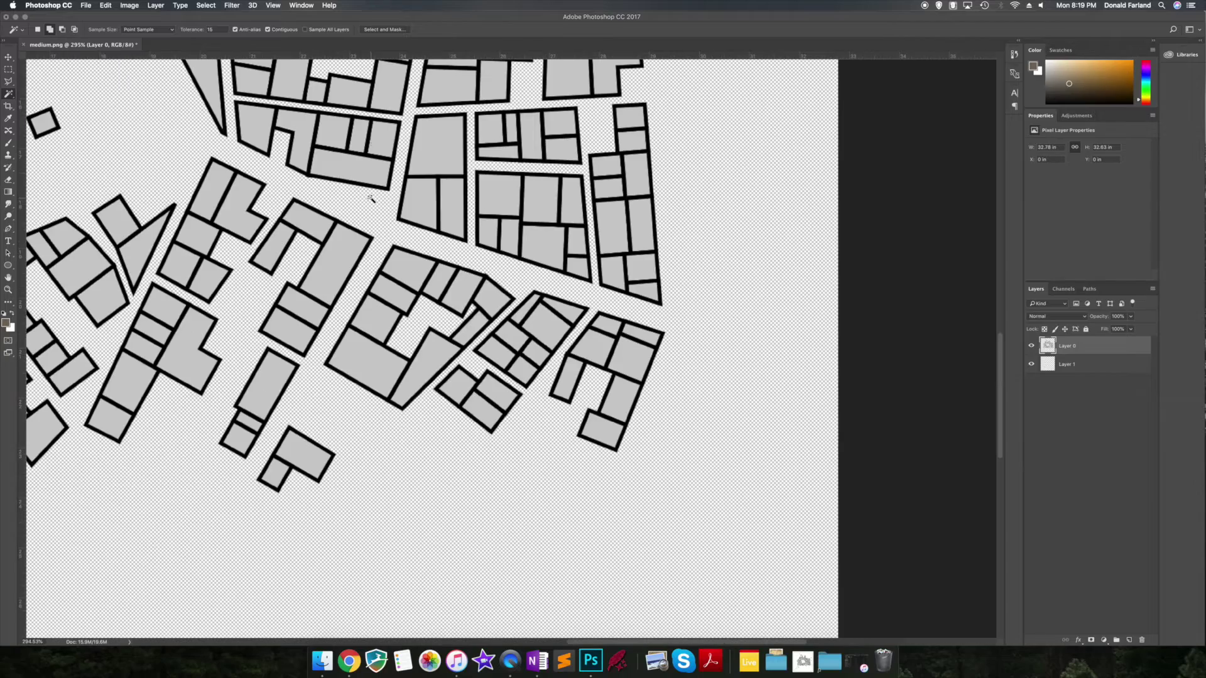
Remove the grey lines of the road leaving the city toward the map's southwest corner
{"action": "scroll", "coordinate": [210, 93], "scroll_direction": "up", "scroll_amount": 4}
{"action": "scroll", "coordinate": [202, 126], "scroll_direction": "down", "scroll_amount": 6}
{"action": "scroll", "coordinate": [220, 309], "scroll_direction": "up", "scroll_amount": 8}
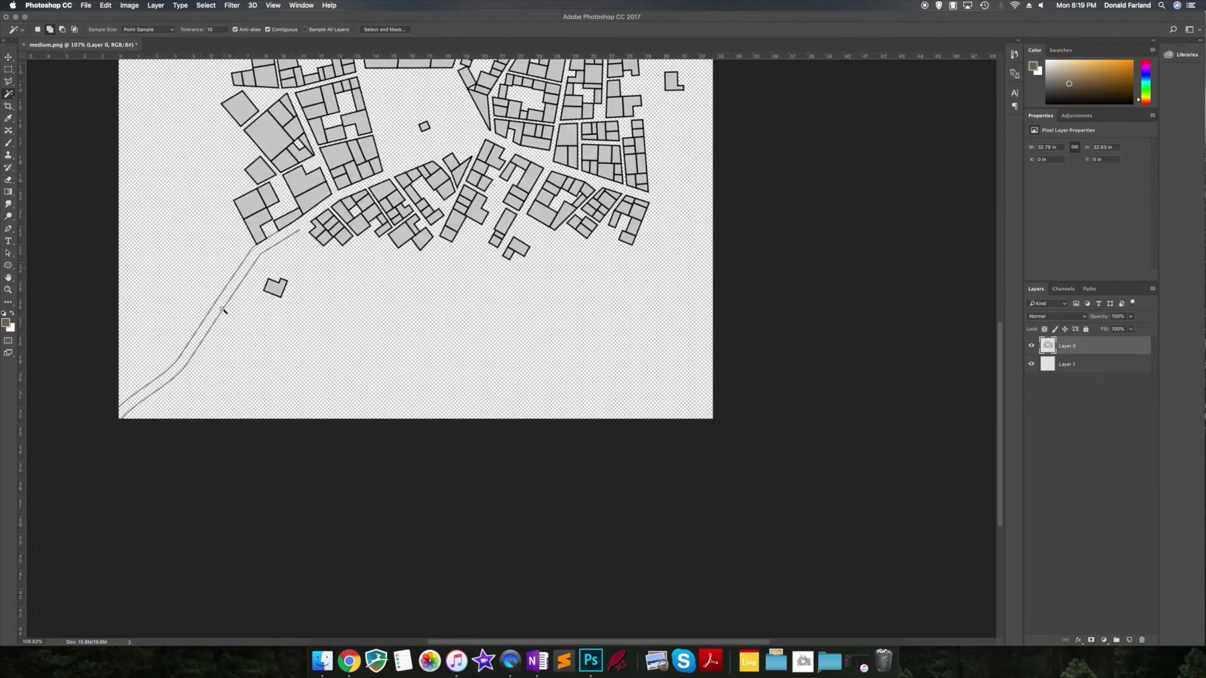
{"action": "left_click", "coordinate": [210, 286]}
{"action": "key", "text": "super+x"}
{"action": "scroll", "coordinate": [180, 258], "scroll_direction": "down", "scroll_amount": 2}
{"action": "left_click", "coordinate": [90, 116]}
{"action": "key", "text": "super+x"}
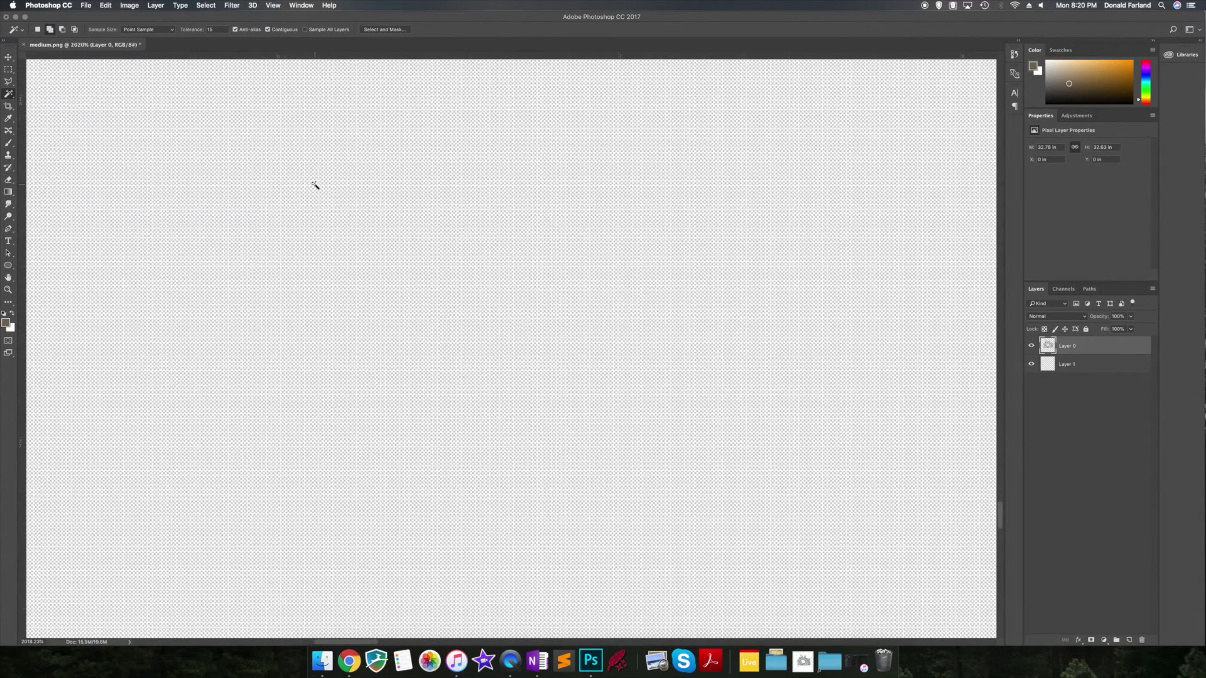
{"action": "scroll", "coordinate": [377, 182], "scroll_direction": "down", "scroll_amount": 2}
{"action": "scroll", "coordinate": [402, 182], "scroll_direction": "down", "scroll_amount": 4}
{"action": "scroll", "coordinate": [578, 163], "scroll_direction": "up", "scroll_amount": 2}
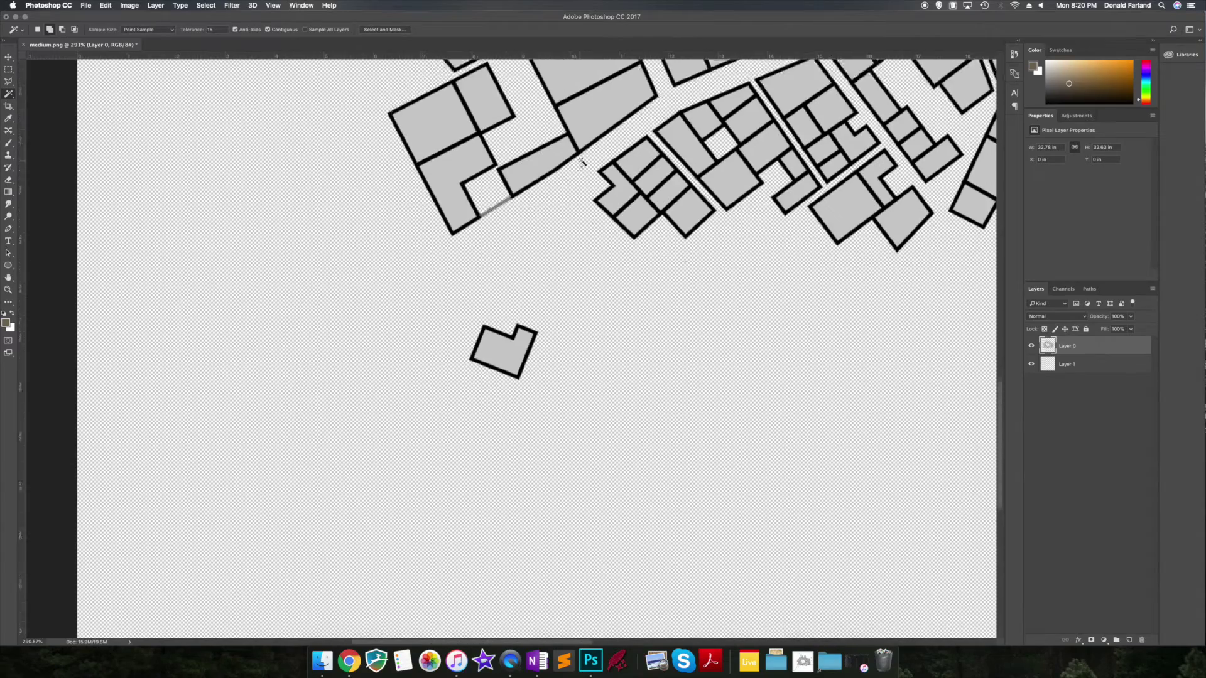
Remove the grey lines of the road entering the city from the north
{"action": "scroll", "coordinate": [656, 179], "scroll_direction": "down", "scroll_amount": 3}
{"action": "scroll", "coordinate": [665, 181], "scroll_direction": "up", "scroll_amount": 2}
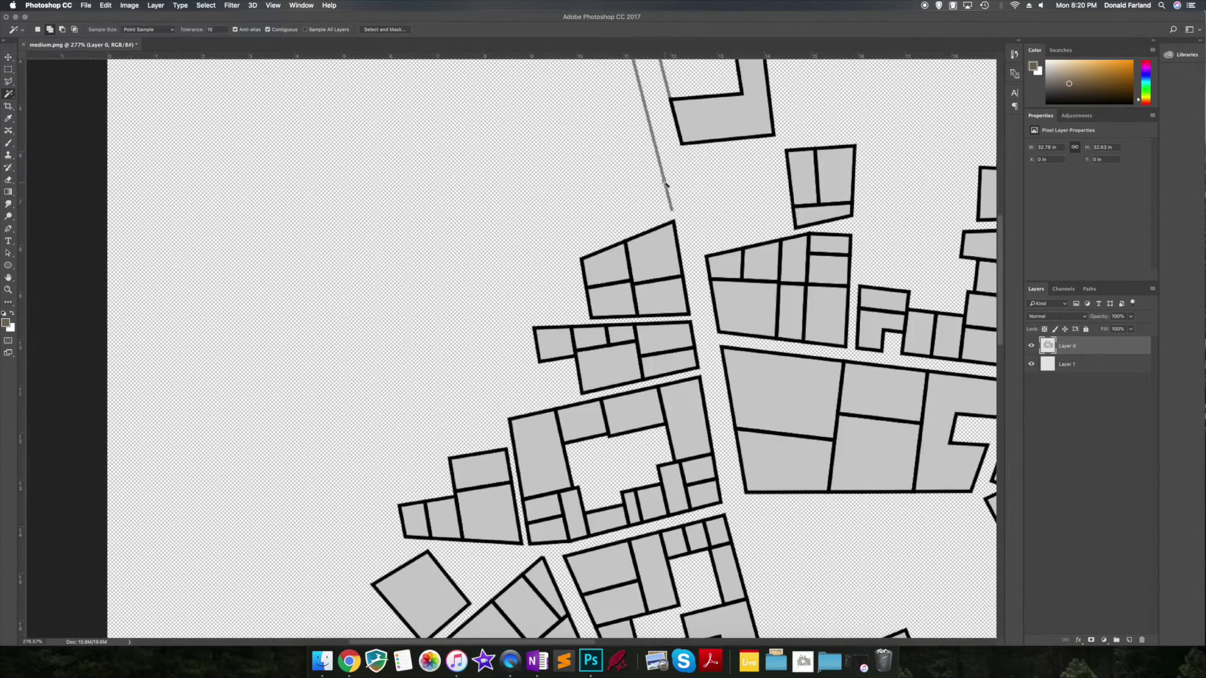
{"action": "scroll", "coordinate": [667, 183], "scroll_direction": "up", "scroll_amount": 2}
{"action": "scroll", "coordinate": [648, 286], "scroll_direction": "down", "scroll_amount": 6}
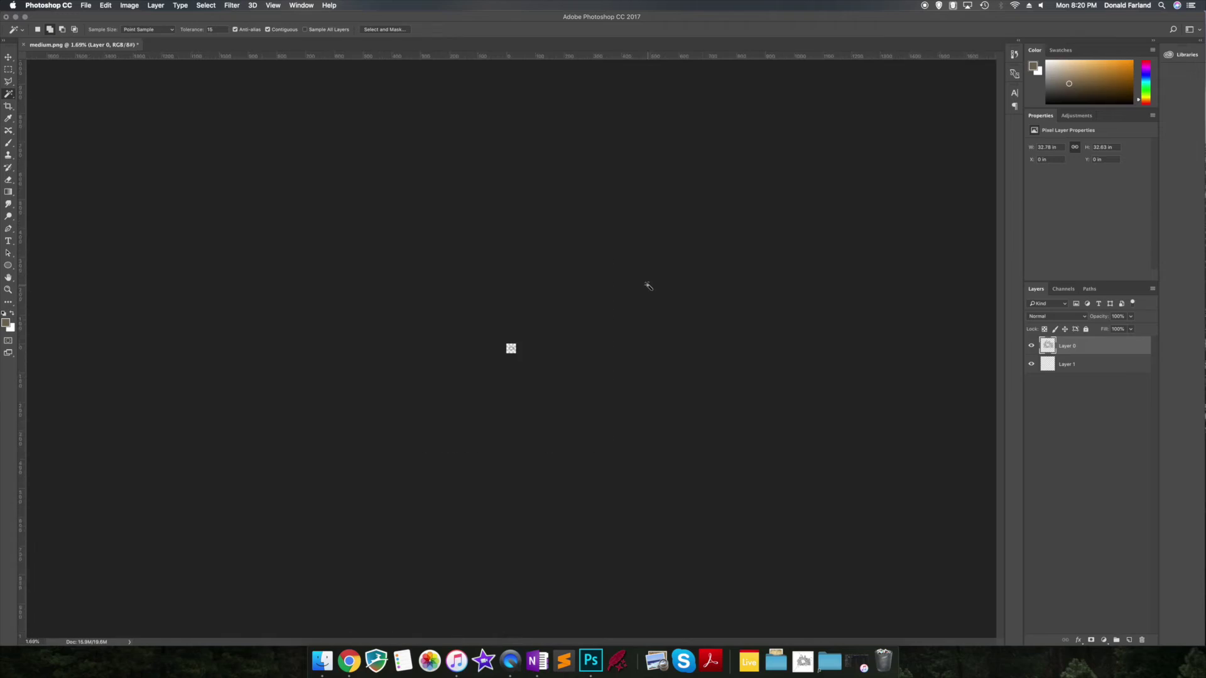
{"action": "scroll", "coordinate": [649, 283], "scroll_direction": "up", "scroll_amount": 4}
{"action": "scroll", "coordinate": [617, 320], "scroll_direction": "down", "scroll_amount": 1}
Export the cleaned-up city as a PNG to the Desktop under the name TurstFields.png
{"action": "left_click", "coordinate": [85, 6]}
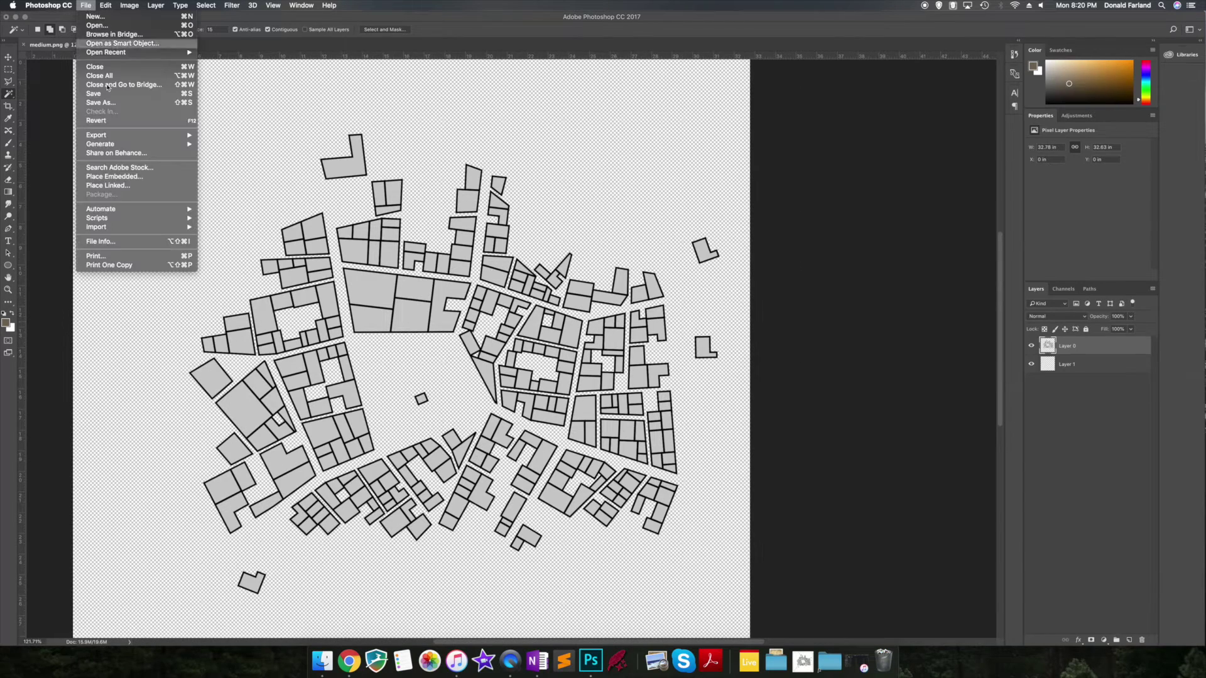
{"action": "mouse_move", "coordinate": [138, 135]}
{"action": "left_click", "coordinate": [246, 137]}
{"action": "left_click", "coordinate": [599, 145]}
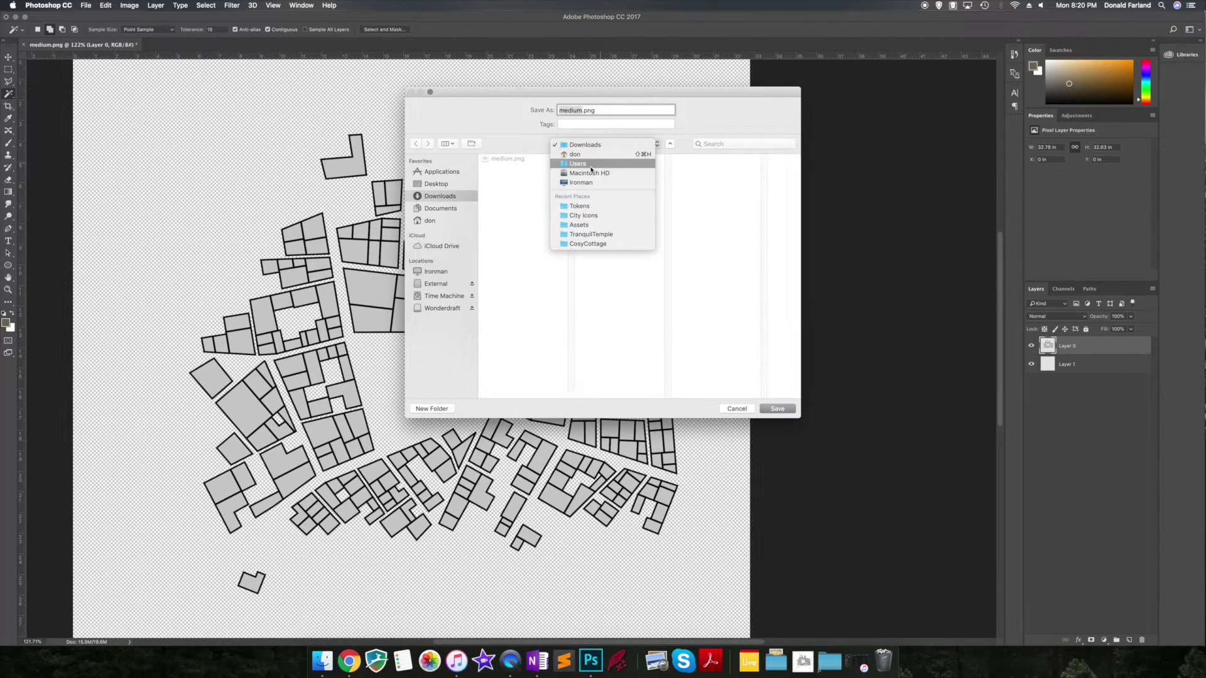
{"action": "left_click", "coordinate": [439, 184]}
{"action": "left_click", "coordinate": [440, 184]}
{"action": "double_click", "coordinate": [570, 111]}
{"action": "type", "text": "TurstFields"}
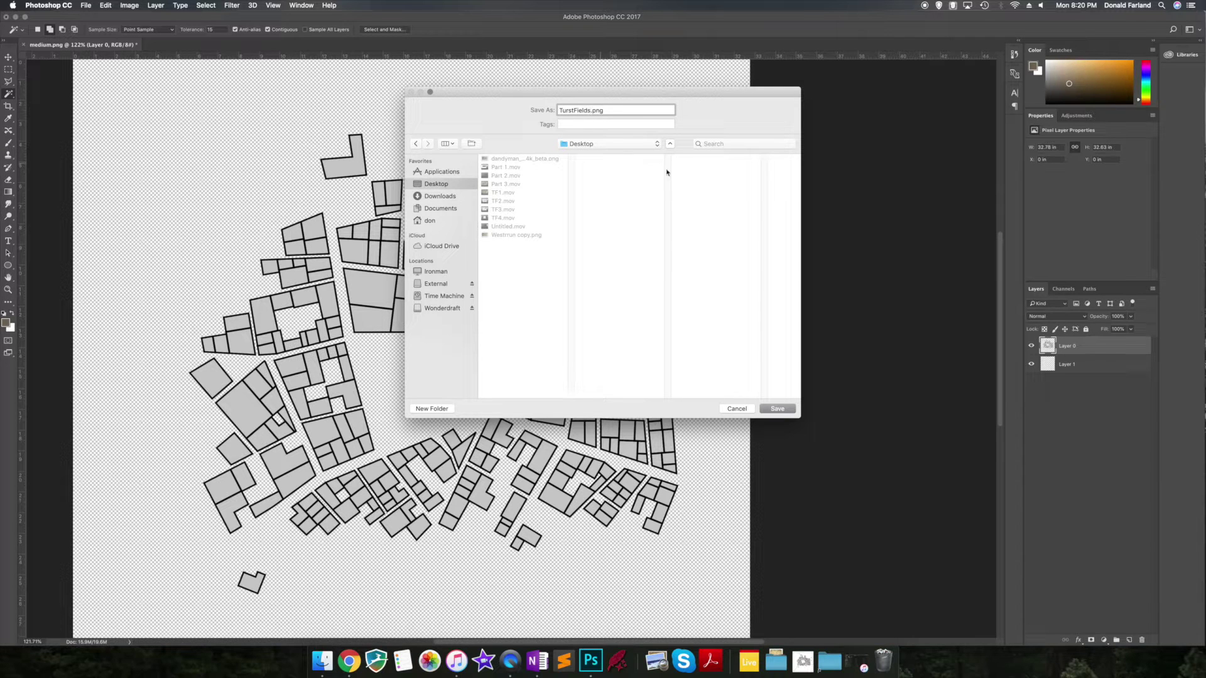
{"action": "key", "text": "Return"}
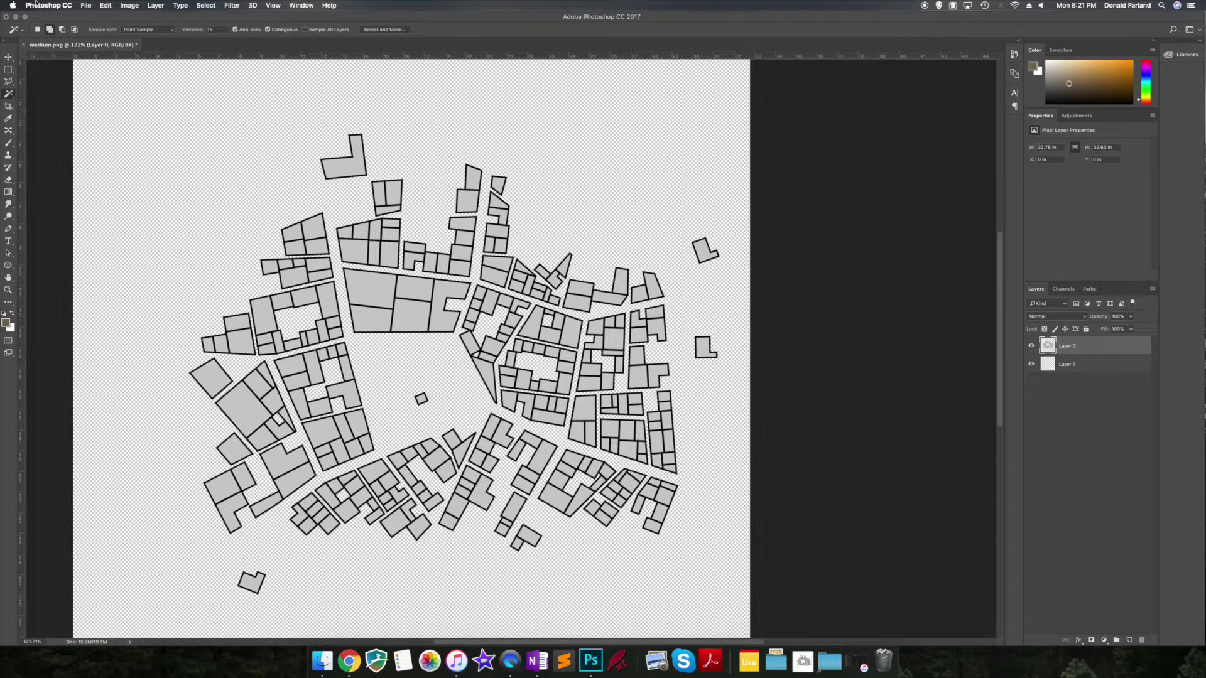
Switch to Finder and open the MFCG folder under Library/Application Support/Wonderdraft/assets in the home folder
{"action": "left_click", "coordinate": [36, 4]}
{"action": "left_click", "coordinate": [63, 103]}
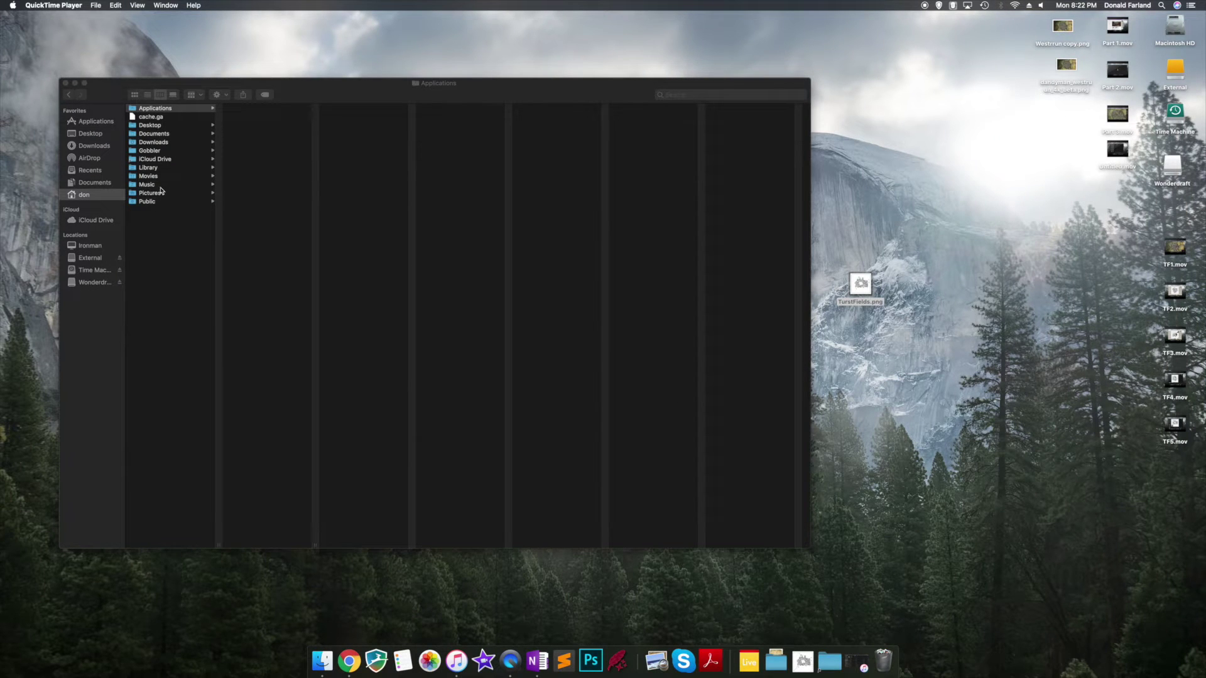
{"action": "left_click", "coordinate": [151, 167]}
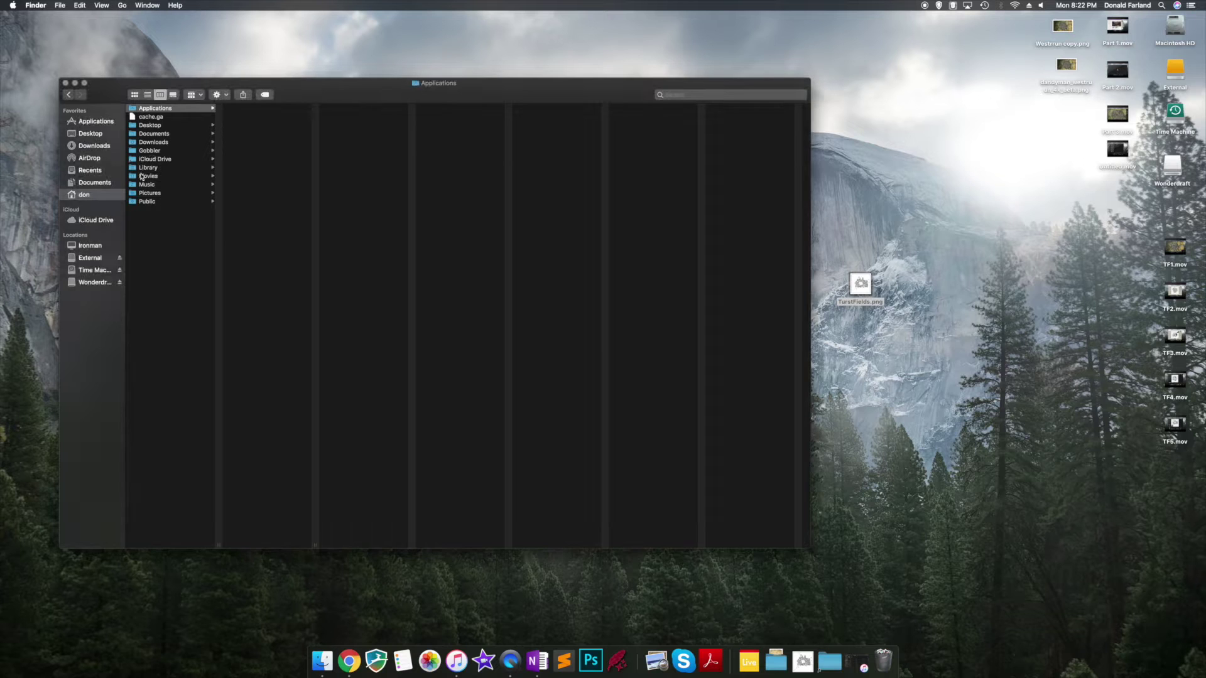
{"action": "left_click", "coordinate": [143, 168]}
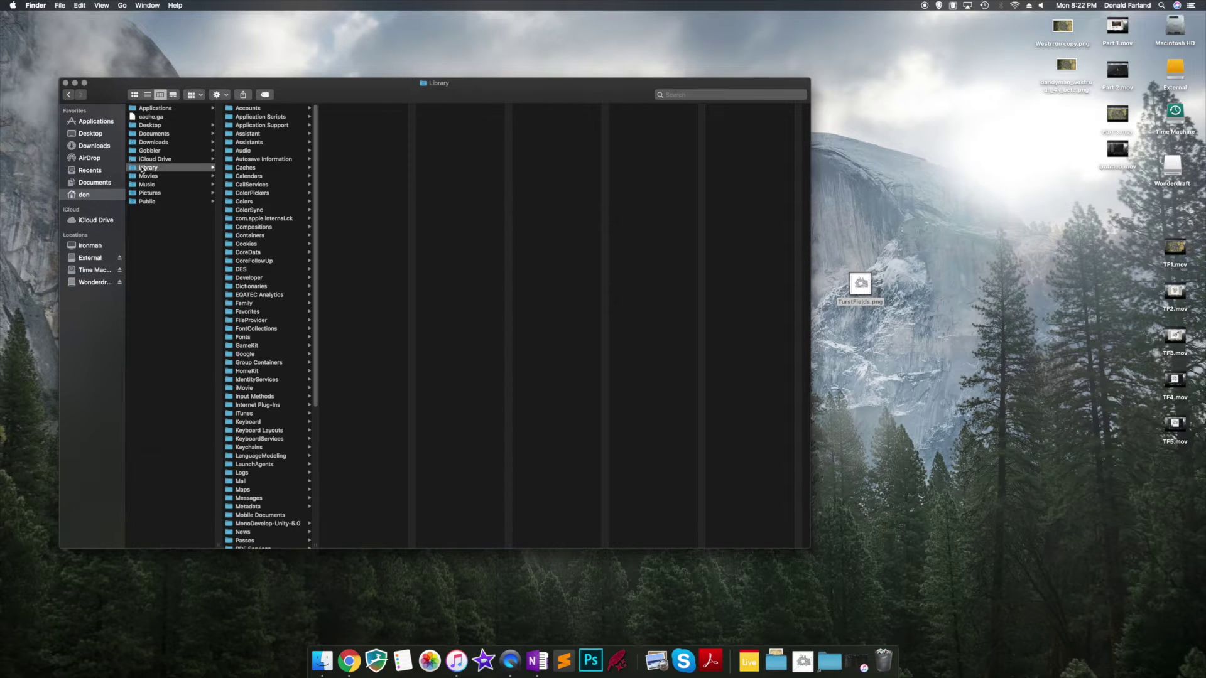
{"action": "left_click", "coordinate": [261, 126]}
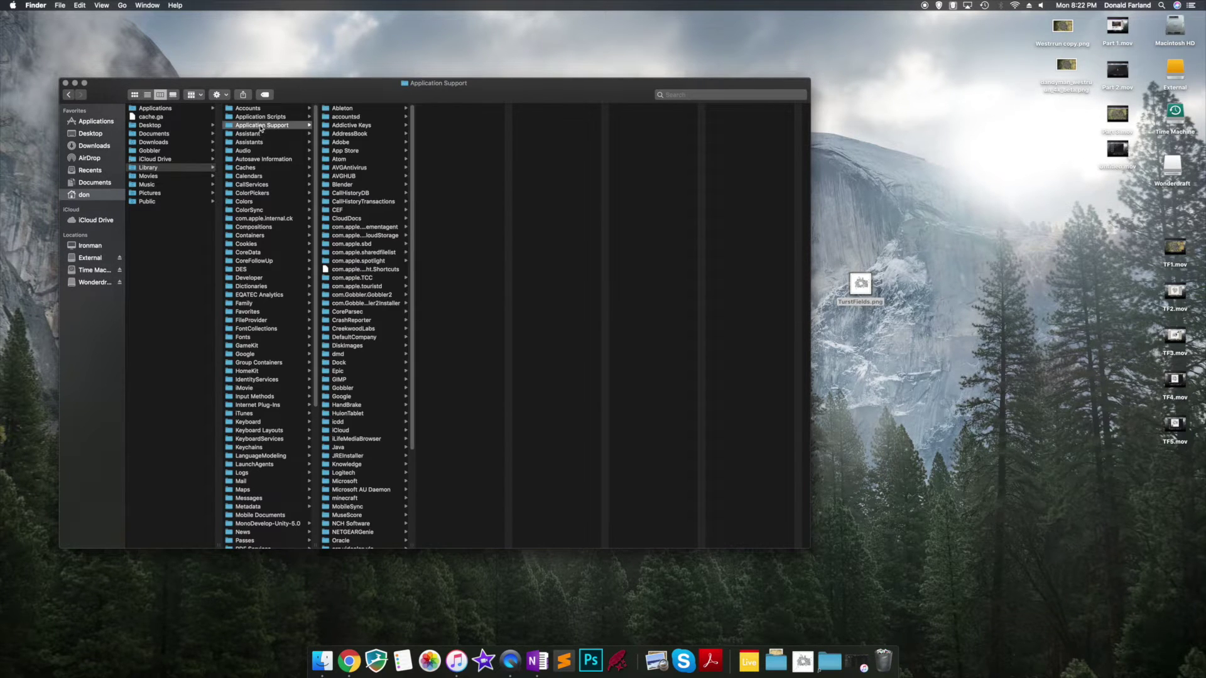
{"action": "scroll", "coordinate": [367, 241], "scroll_direction": "down", "scroll_amount": 5}
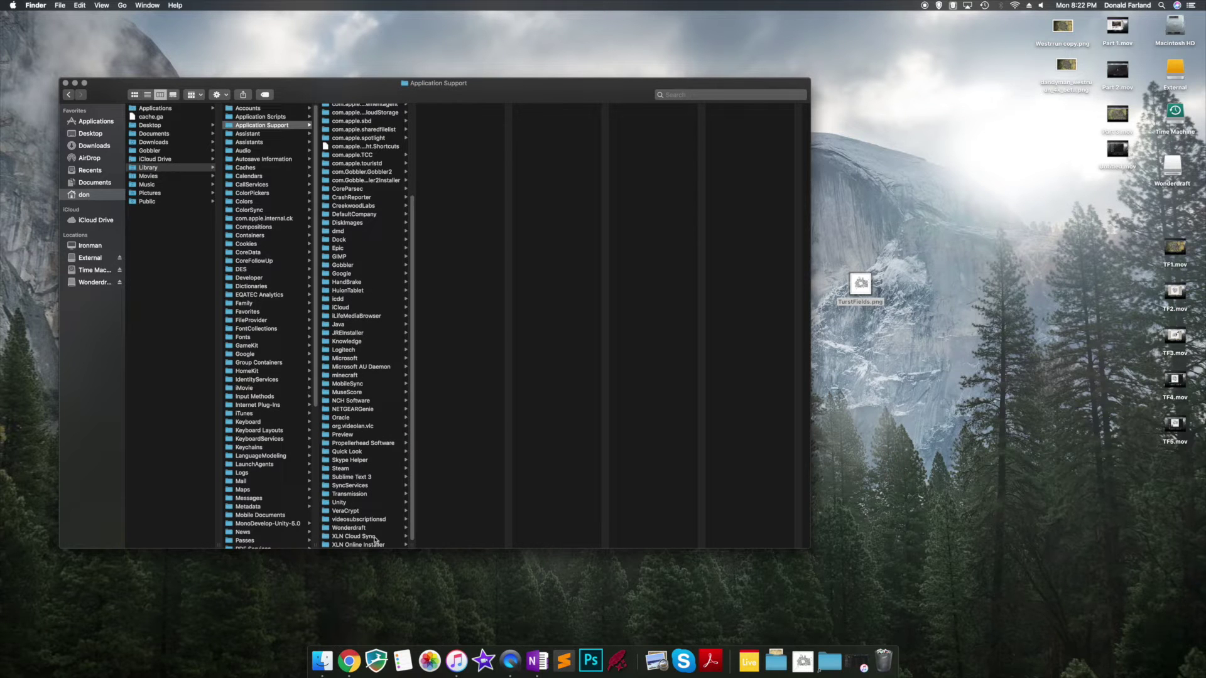
{"action": "left_click", "coordinate": [355, 531]}
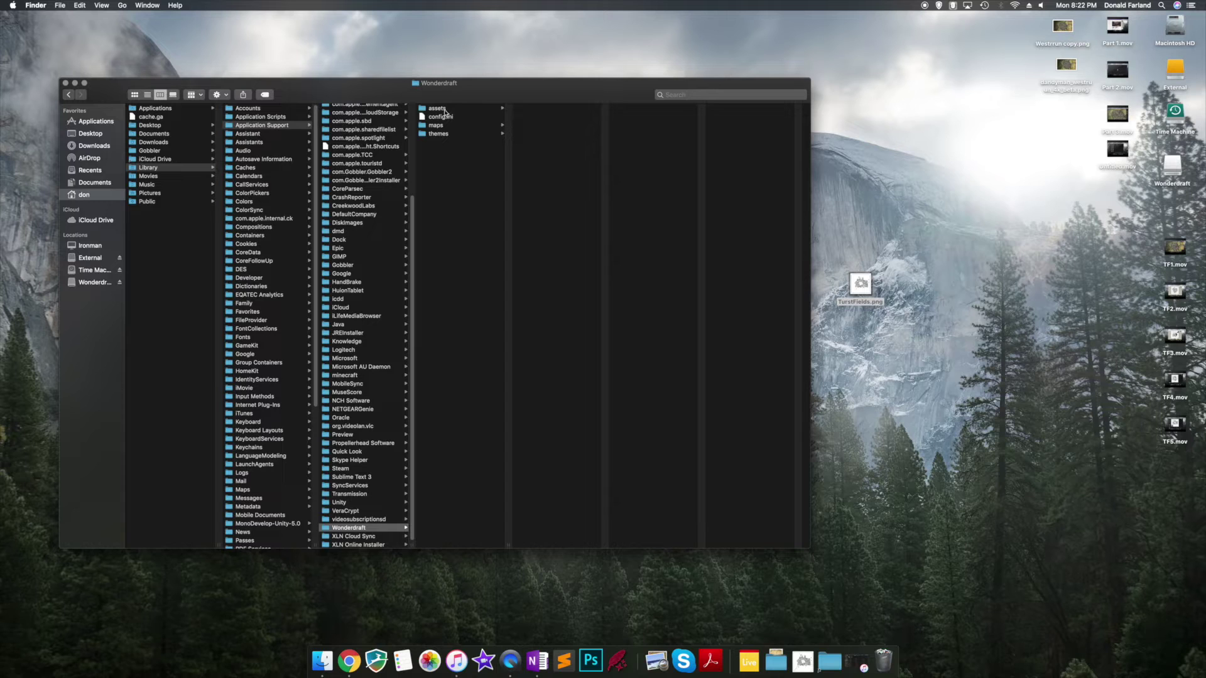
{"action": "left_click", "coordinate": [445, 110]}
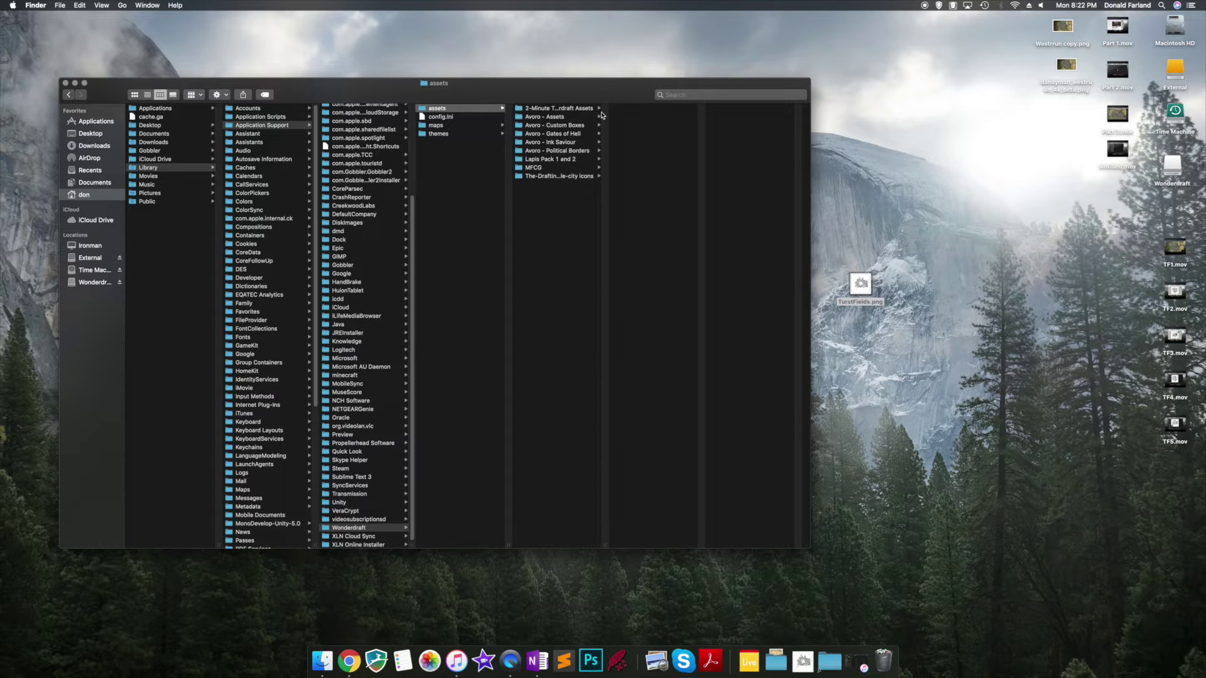
{"action": "left_click", "coordinate": [539, 169]}
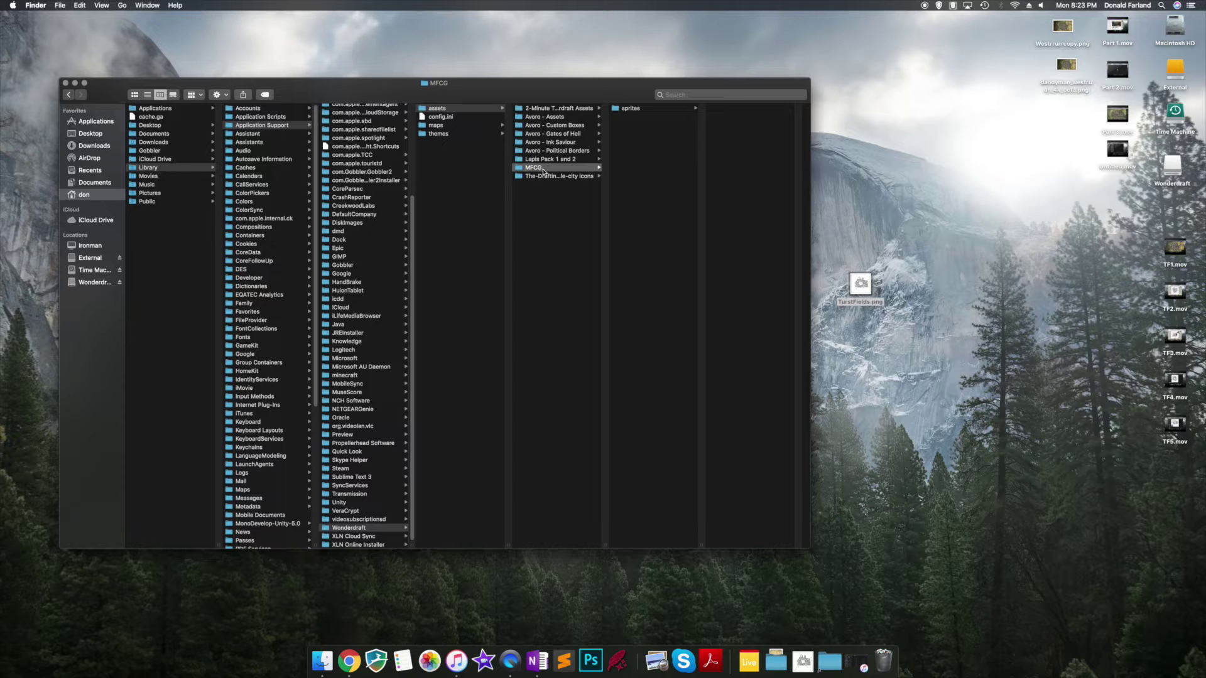
Move TurstFields.png from the Desktop into MFCG's sprites/symbols/cities folder and preview it alongside Westrrun.png
{"action": "left_click", "coordinate": [631, 109]}
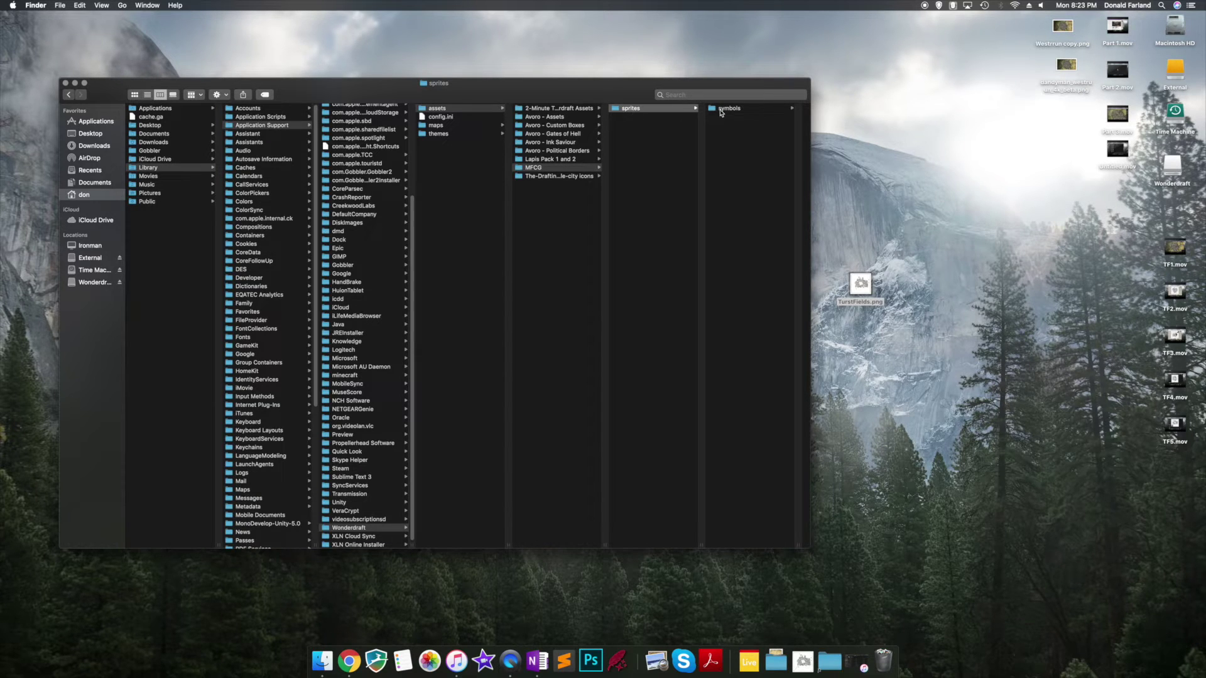
{"action": "left_click", "coordinate": [720, 111]}
{"action": "left_click", "coordinate": [722, 111]}
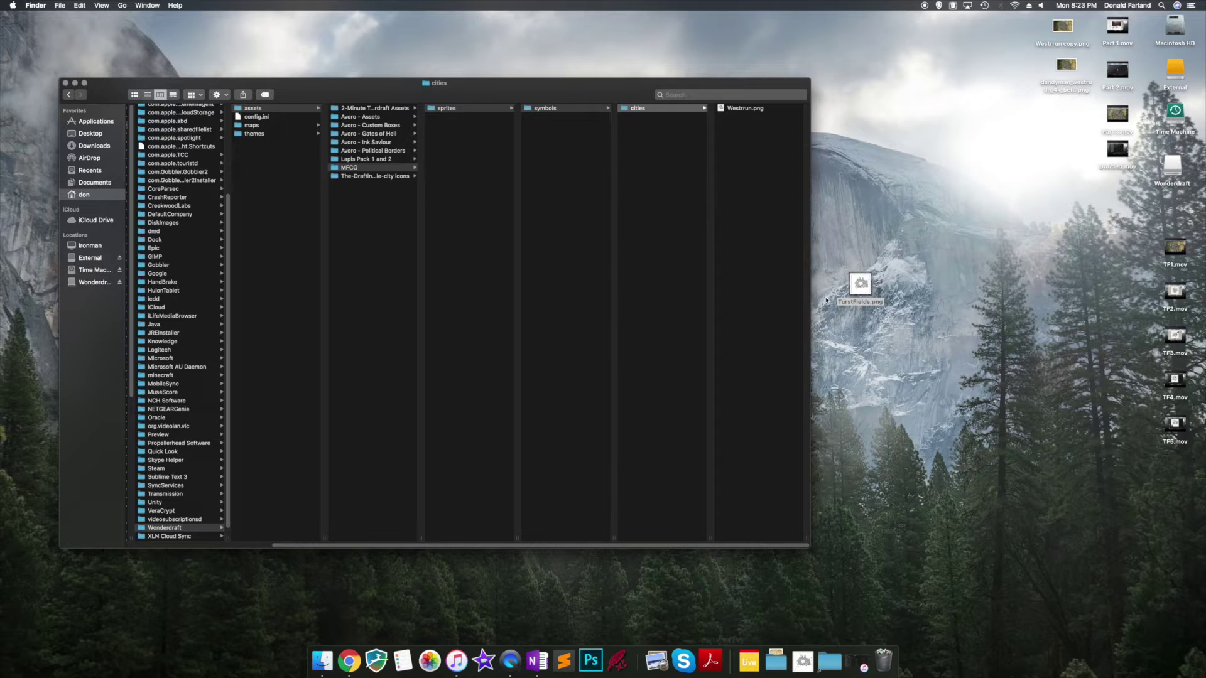
{"action": "left_click_drag", "start_coordinate": [865, 289], "coordinate": [757, 163]}
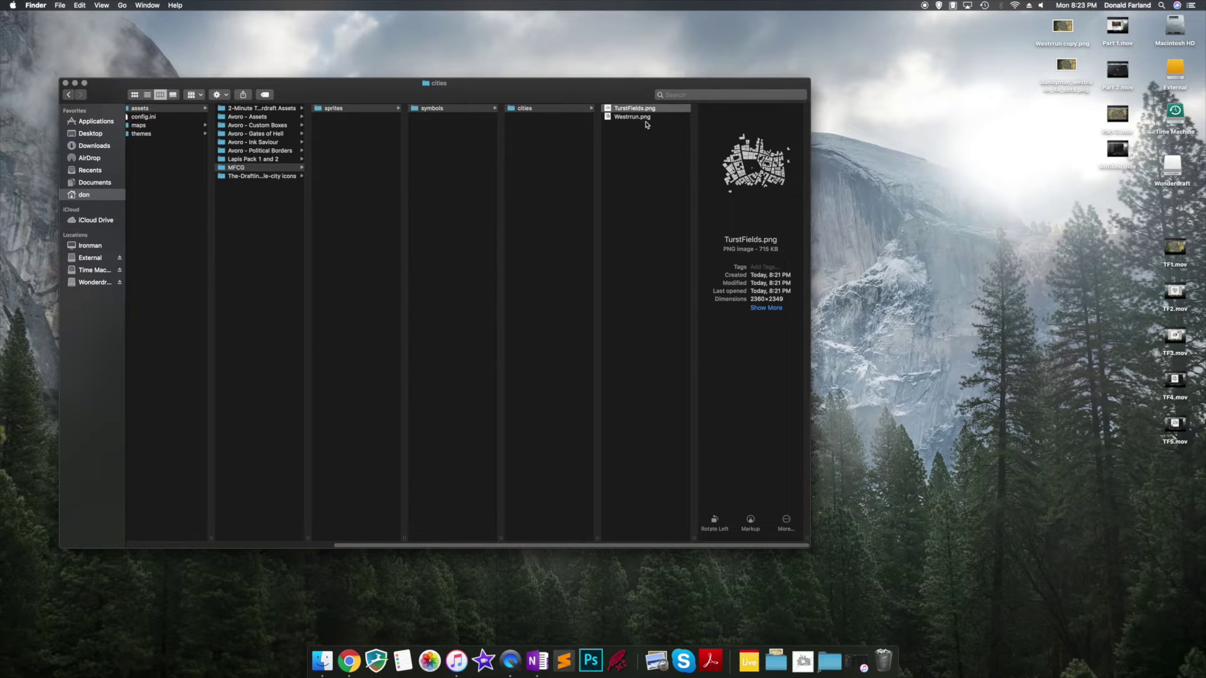
{"action": "left_click", "coordinate": [645, 118]}
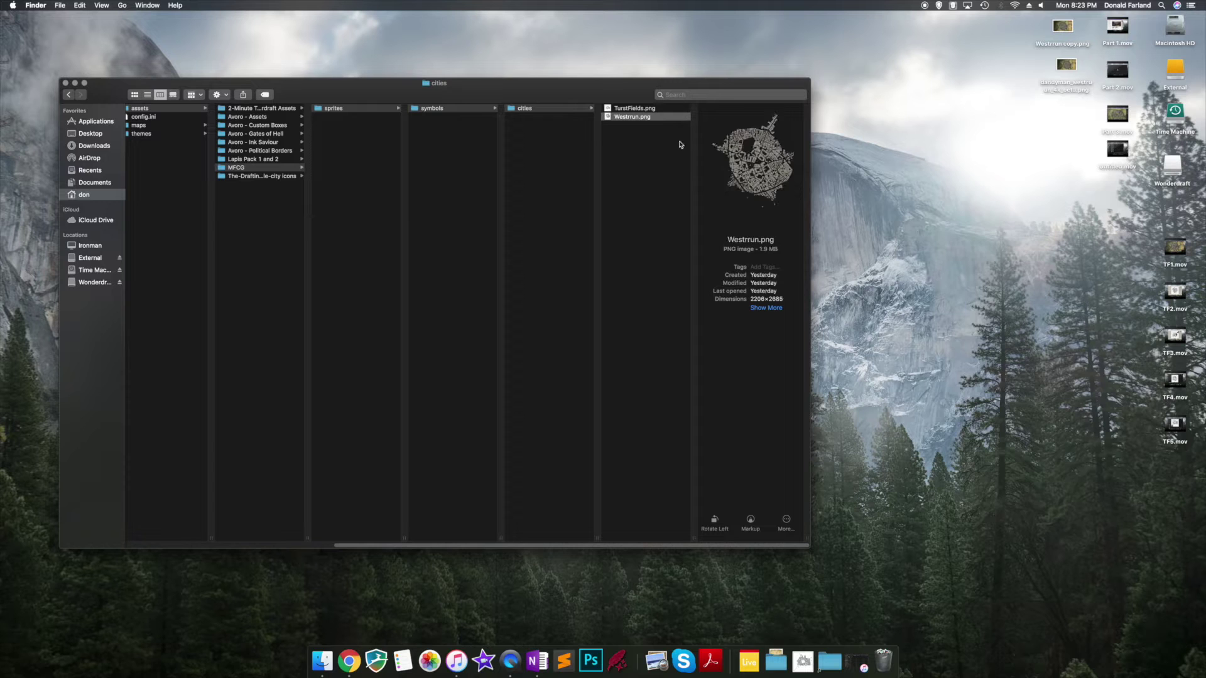
{"action": "left_click", "coordinate": [631, 110]}
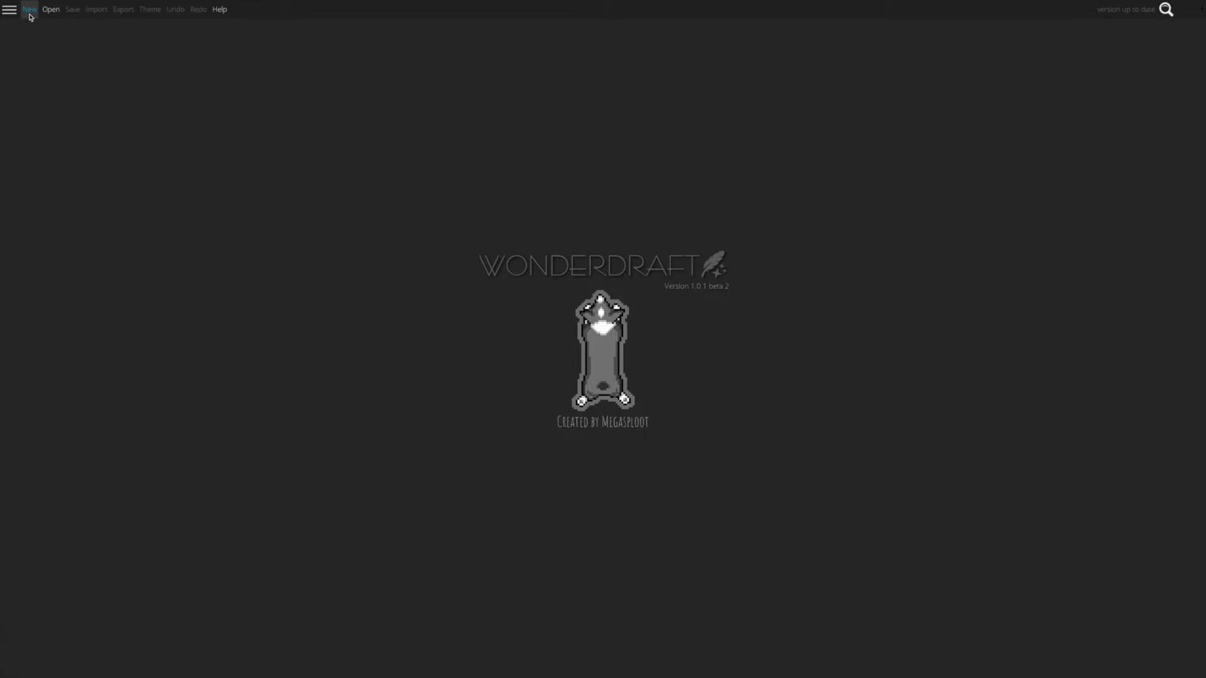
Switch to Wonderdraft and create a landscape 4K Ultra HD map, 3840 × 2160 px, with the Taldorei Map theme
{"action": "left_click", "coordinate": [30, 14]}
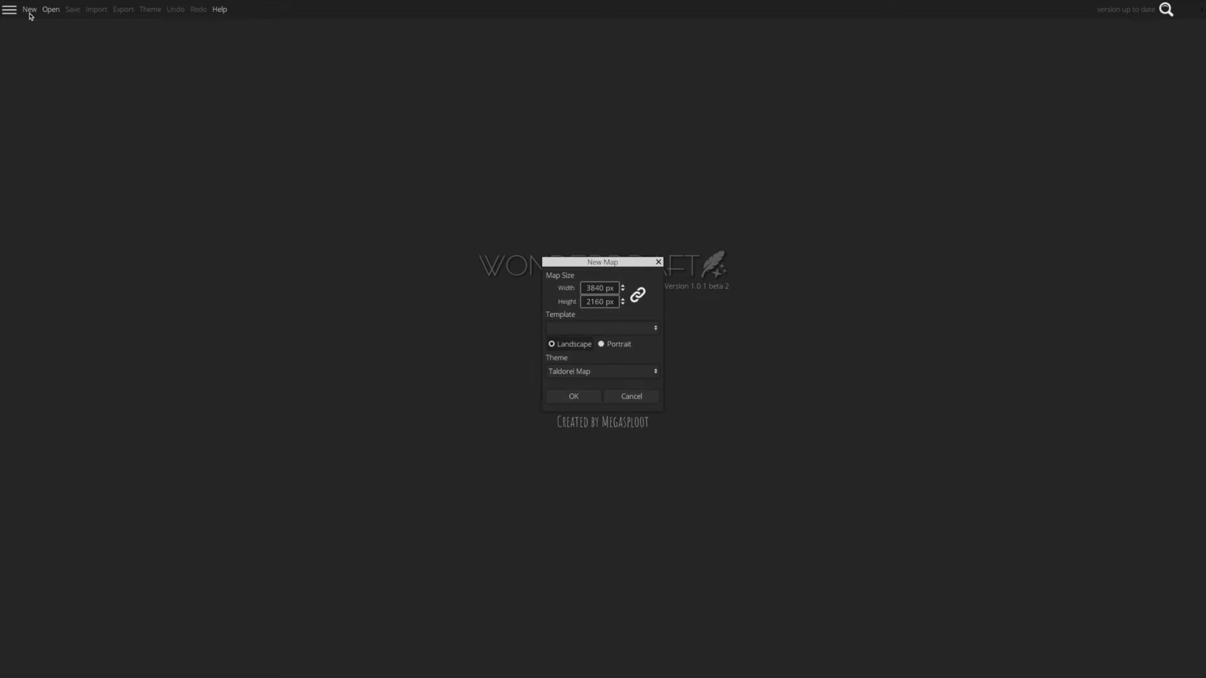
{"action": "left_click", "coordinate": [597, 327]}
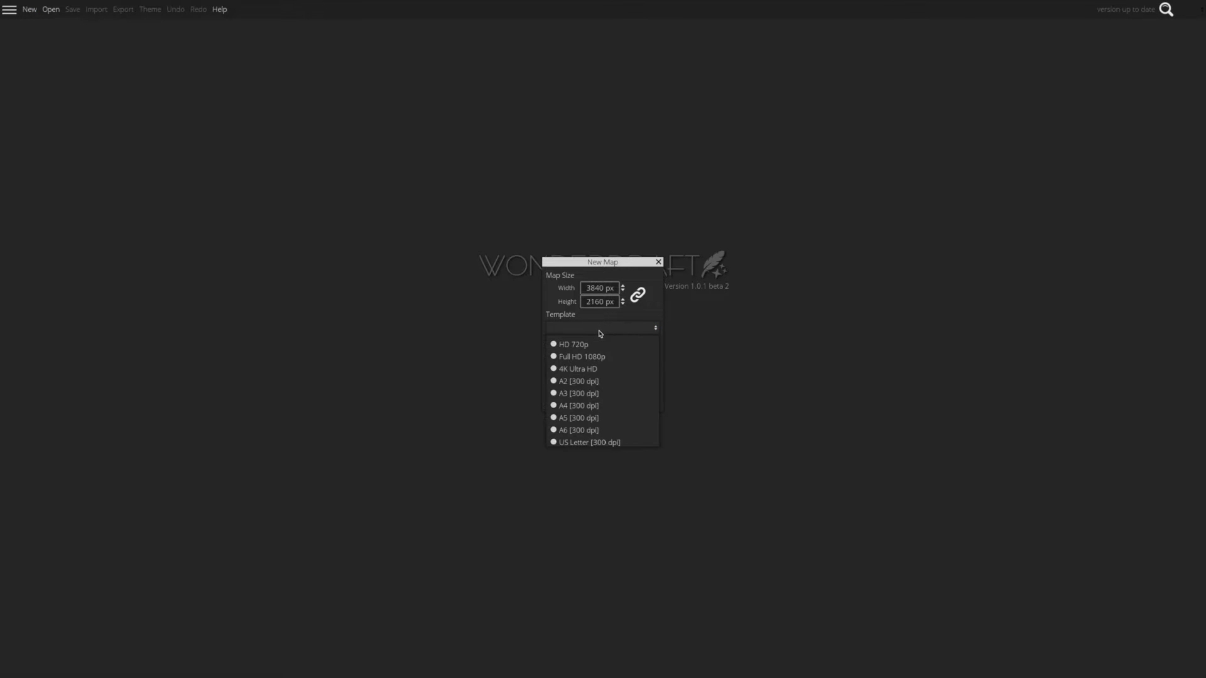
{"action": "left_click", "coordinate": [595, 370]}
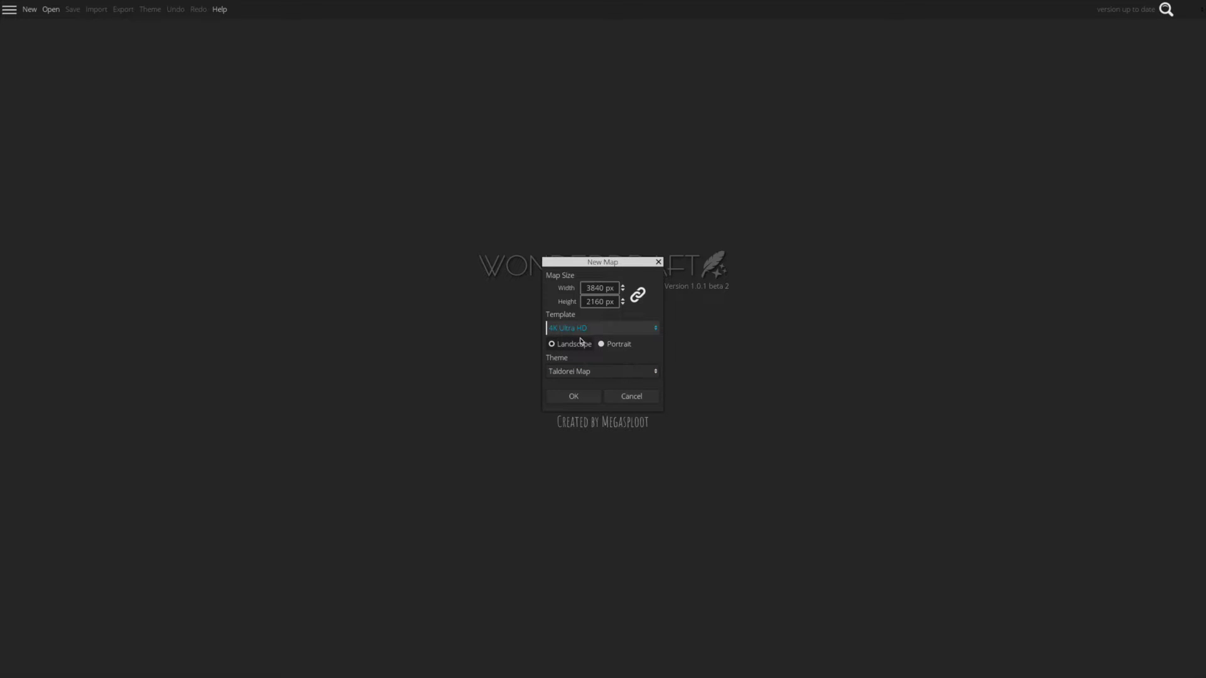
{"action": "left_click", "coordinate": [620, 370]}
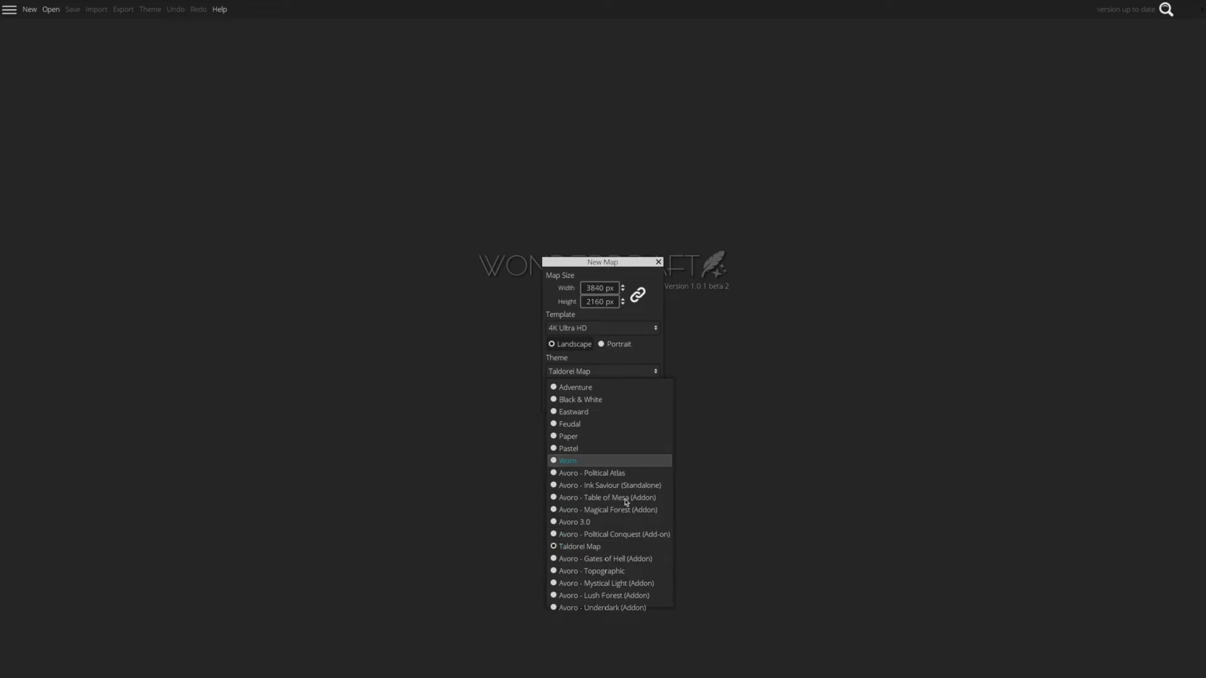
{"action": "left_click", "coordinate": [624, 552]}
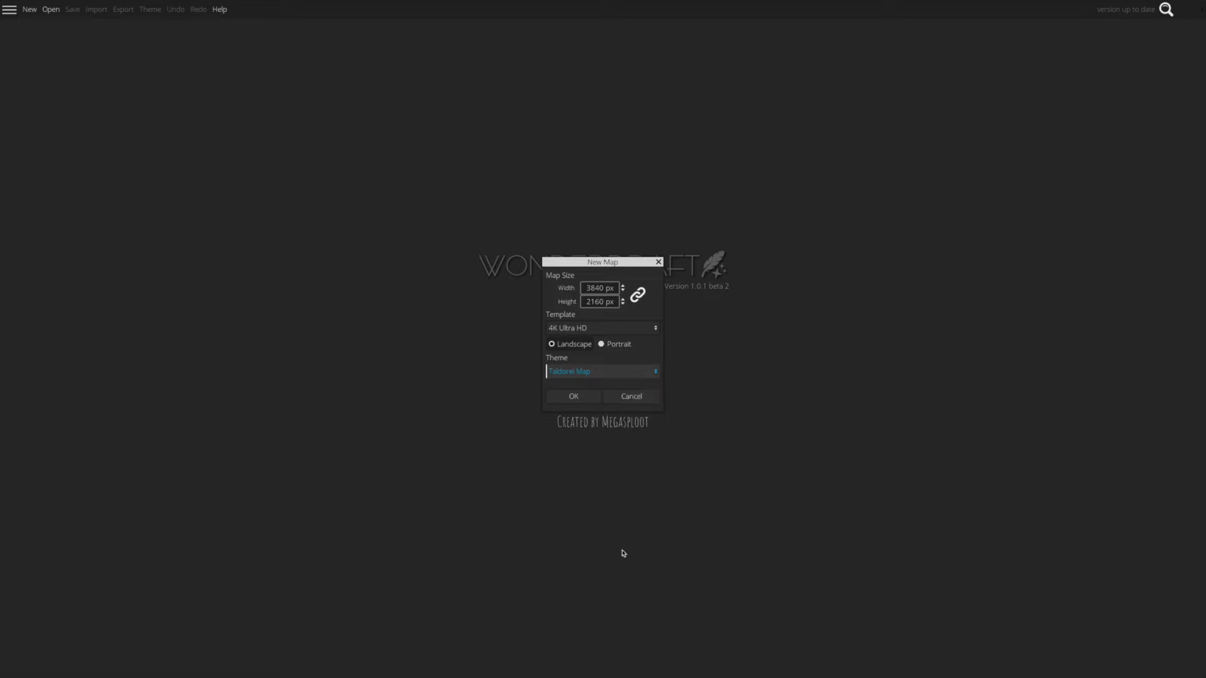
{"action": "left_click", "coordinate": [576, 397]}
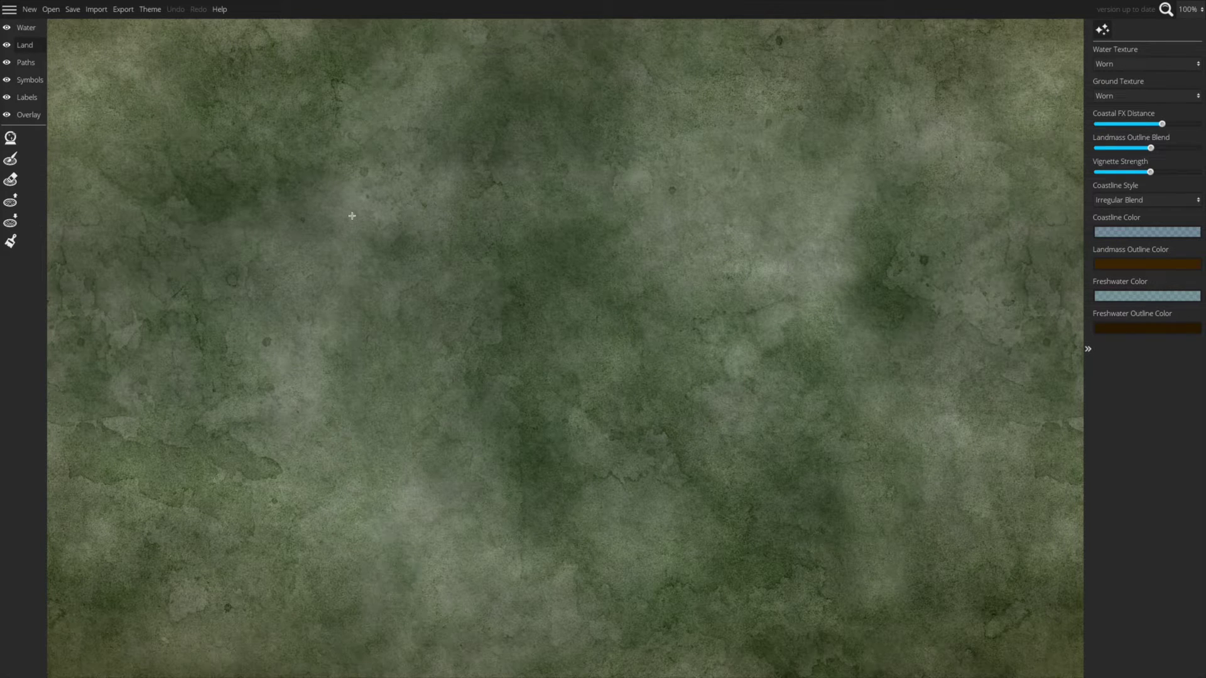
Generate a landmass with the Uniform pattern and paint over all remaining water with a size 256 land brush
{"action": "scroll", "coordinate": [352, 215], "scroll_direction": "down", "scroll_amount": 6}
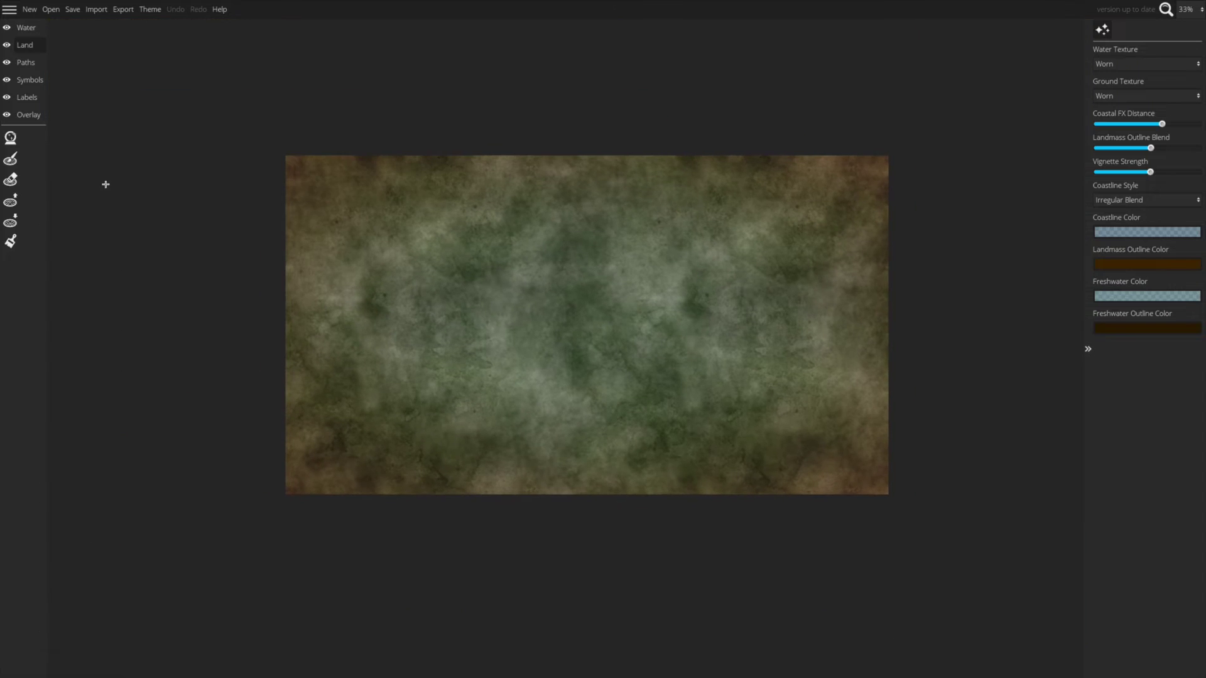
{"action": "left_click", "coordinate": [11, 137]}
{"action": "left_click", "coordinate": [1147, 188]}
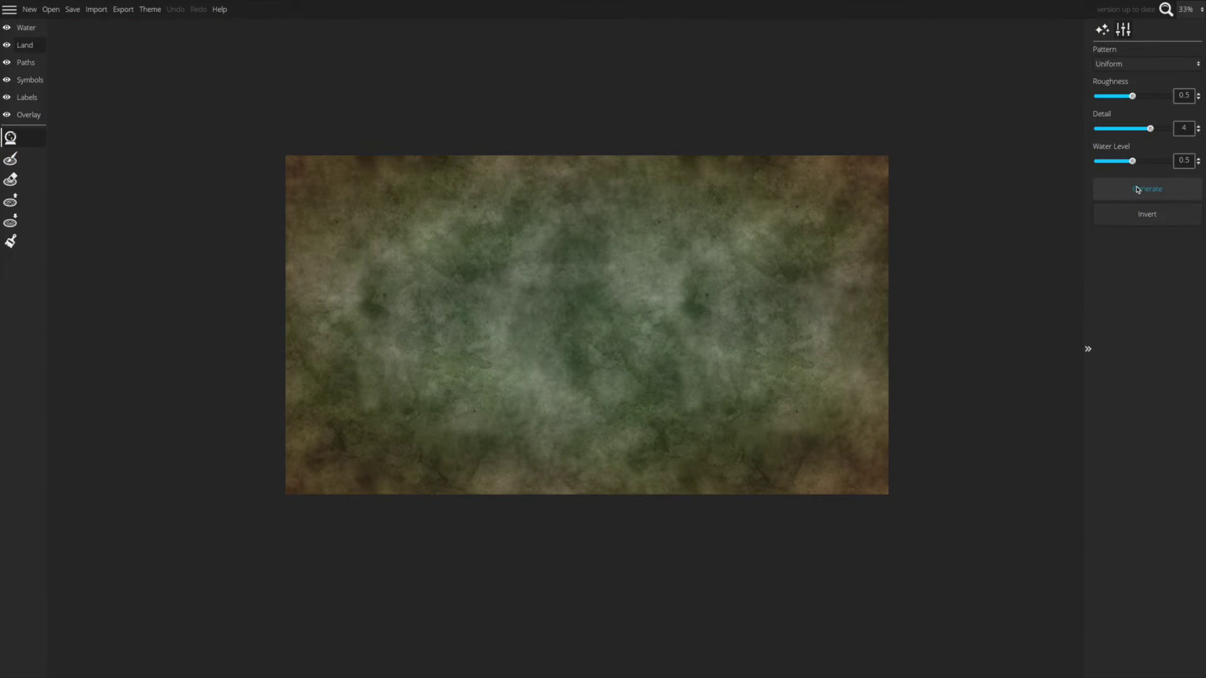
{"action": "left_click", "coordinate": [6, 163]}
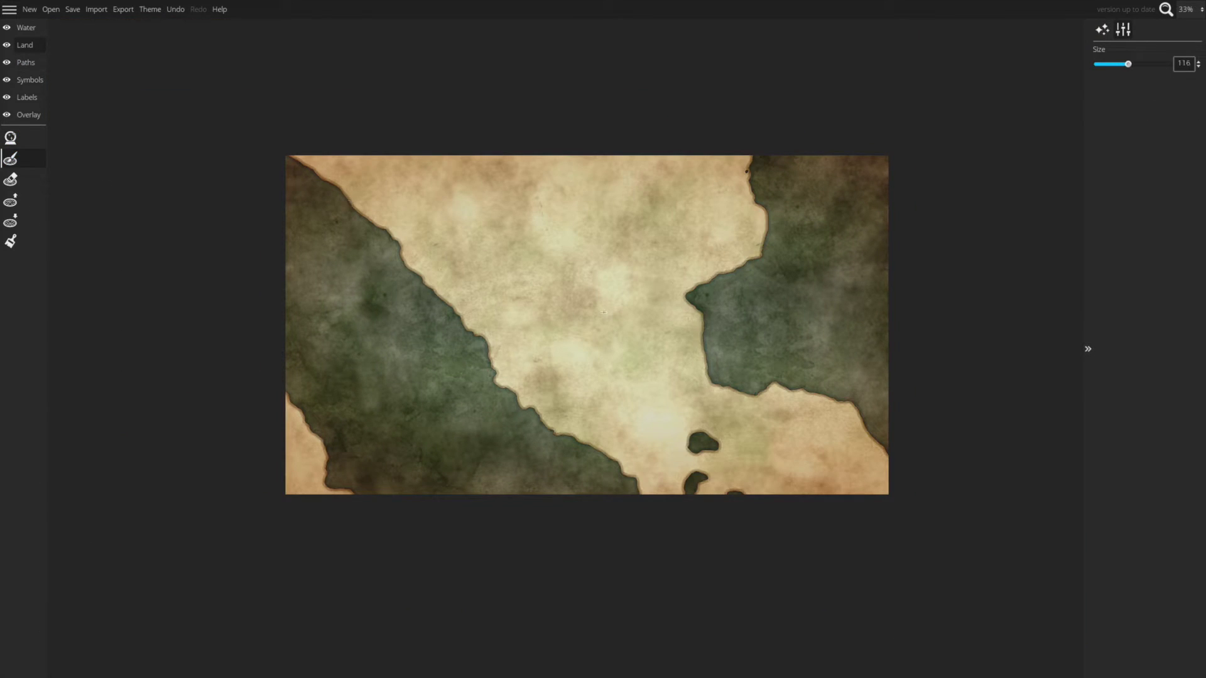
{"action": "mouse_move", "coordinate": [779, 181]}
{"action": "left_mouse_down"}
{"action": "mouse_move", "coordinate": [848, 157]}
{"action": "mouse_move", "coordinate": [900, 187]}
{"action": "mouse_move", "coordinate": [883, 214]}
{"action": "mouse_move", "coordinate": [689, 347]}
{"action": "mouse_move", "coordinate": [723, 447]}
{"action": "mouse_move", "coordinate": [763, 233]}
{"action": "mouse_move", "coordinate": [764, 329]}
{"action": "mouse_move", "coordinate": [812, 255]}
{"action": "mouse_move", "coordinate": [838, 305]}
{"action": "mouse_move", "coordinate": [867, 275]}
{"action": "mouse_move", "coordinate": [866, 374]}
{"action": "mouse_move", "coordinate": [902, 446]}
{"action": "mouse_move", "coordinate": [682, 487]}
{"action": "mouse_move", "coordinate": [256, 500]}
{"action": "mouse_move", "coordinate": [526, 439]}
{"action": "mouse_move", "coordinate": [488, 403]}
{"action": "mouse_move", "coordinate": [517, 394]}
{"action": "mouse_move", "coordinate": [318, 190]}
{"action": "mouse_move", "coordinate": [296, 379]}
{"action": "mouse_move", "coordinate": [361, 262]}
{"action": "mouse_move", "coordinate": [421, 296]}
{"action": "mouse_move", "coordinate": [516, 466]}
{"action": "mouse_move", "coordinate": [339, 464]}
{"action": "mouse_move", "coordinate": [465, 466]}
{"action": "mouse_move", "coordinate": [361, 314]}
{"action": "mouse_move", "coordinate": [403, 411]}
{"action": "mouse_move", "coordinate": [429, 424]}
{"action": "left_mouse_up"}
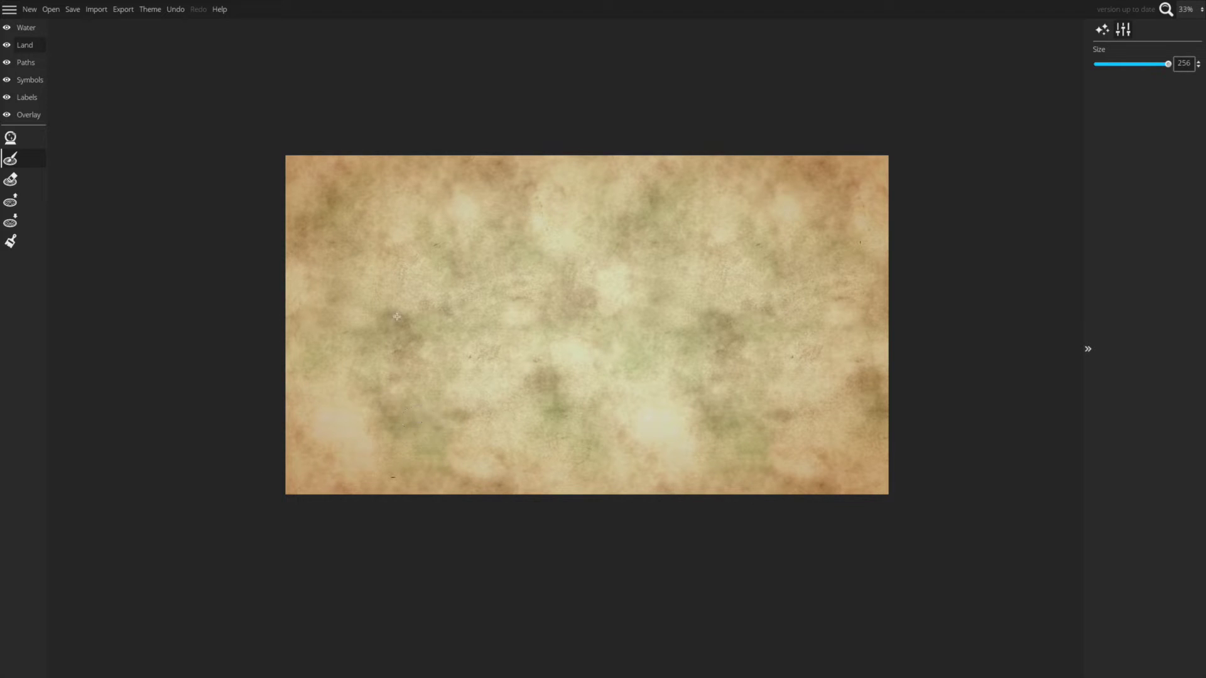
Place the TurstFields city symbol from the Cities set at the middle of the map at scale 80
{"action": "left_click", "coordinate": [29, 80]}
{"action": "left_click", "coordinate": [22, 141]}
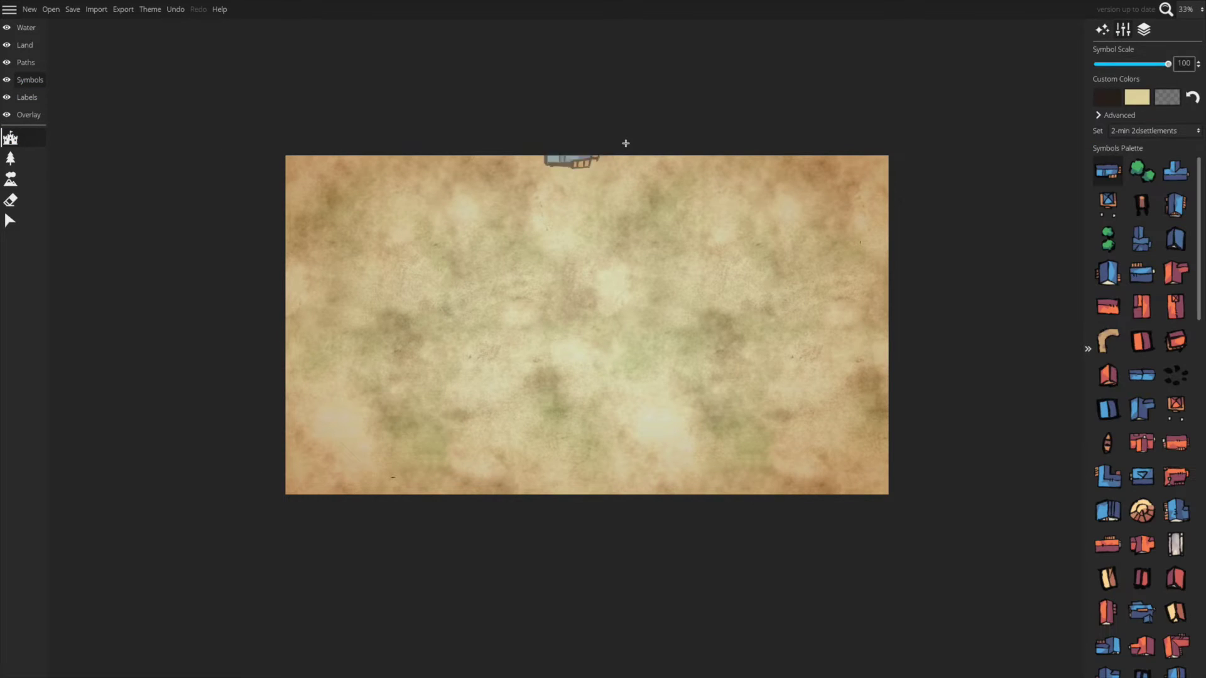
{"action": "left_click", "coordinate": [1144, 132]}
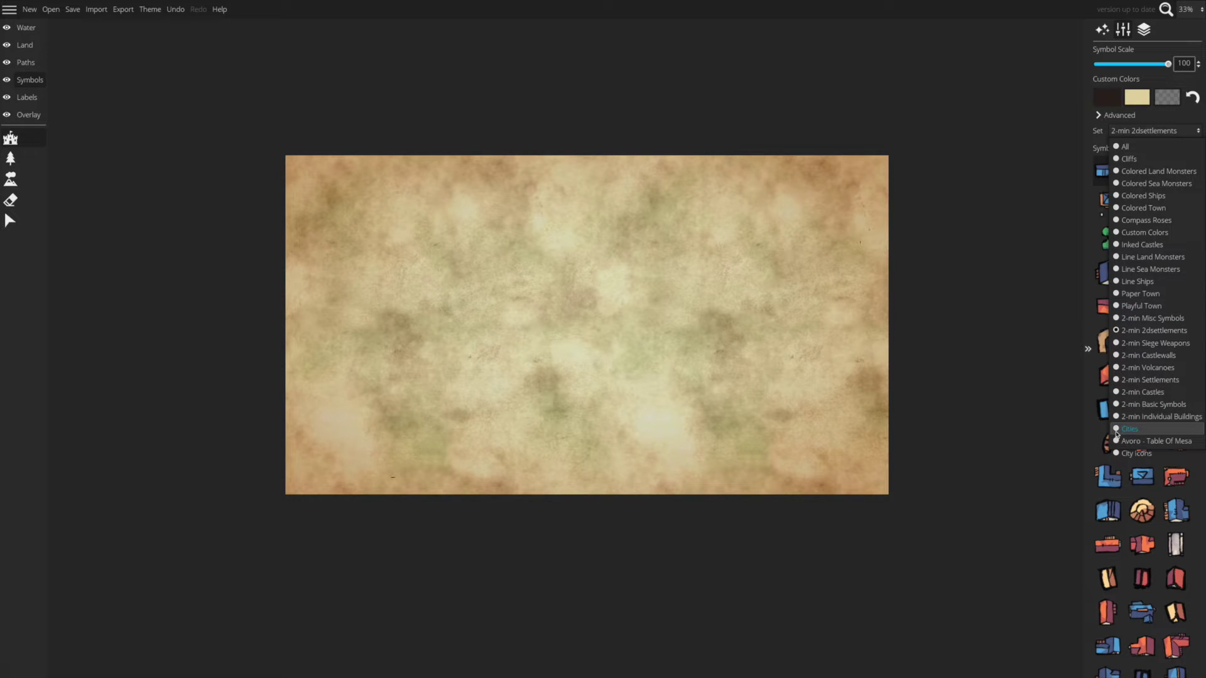
{"action": "left_click", "coordinate": [1117, 429]}
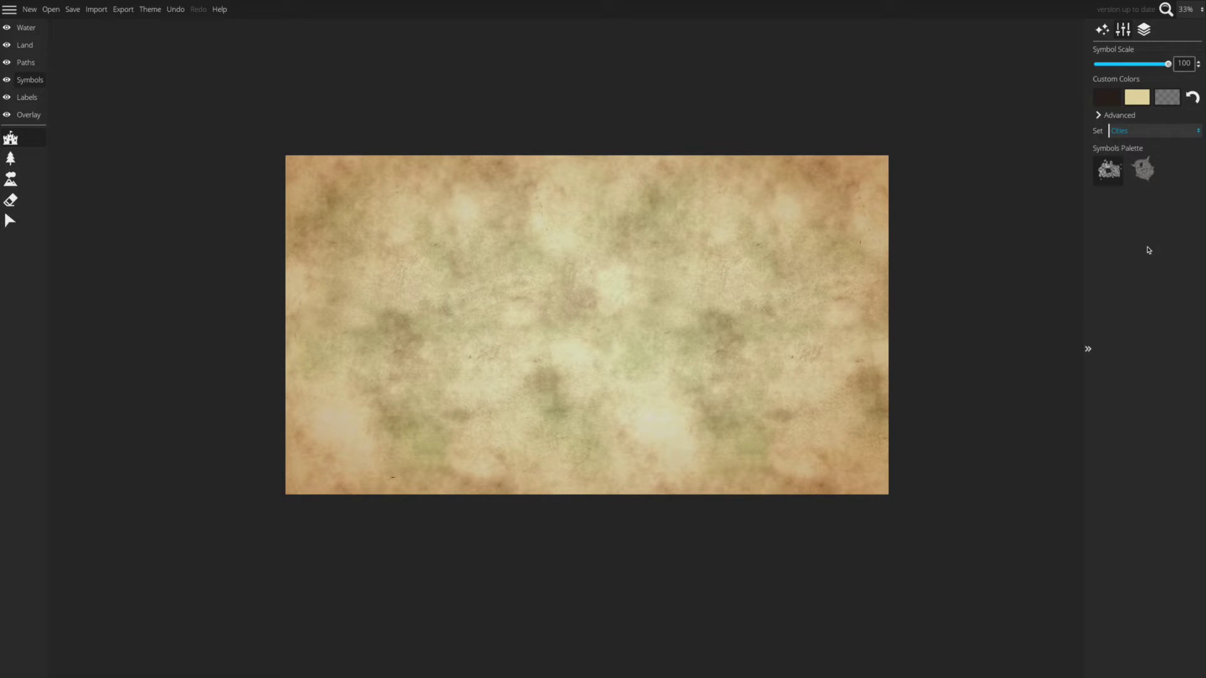
{"action": "left_click", "coordinate": [1109, 179]}
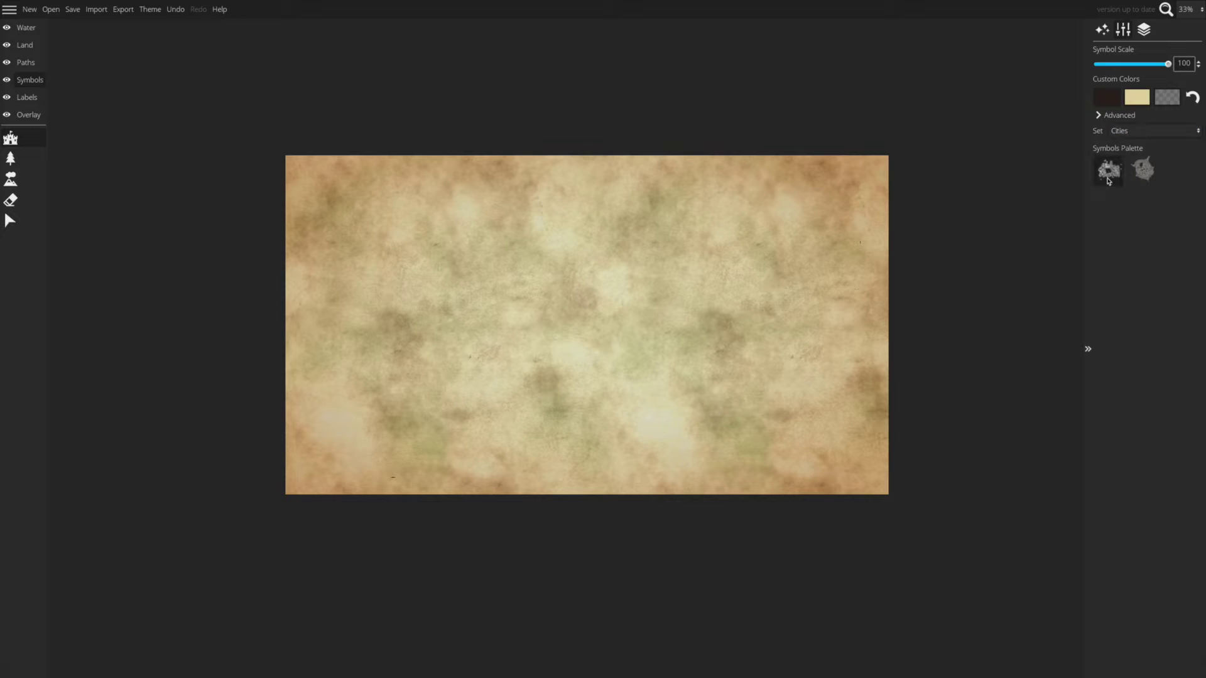
{"action": "mouse_move", "coordinate": [923, 223]}
{"action": "left_mouse_down"}
{"action": "mouse_move", "coordinate": [660, 295]}
{"action": "mouse_move", "coordinate": [534, 377]}
{"action": "mouse_move", "coordinate": [584, 324]}
{"action": "left_mouse_up"}
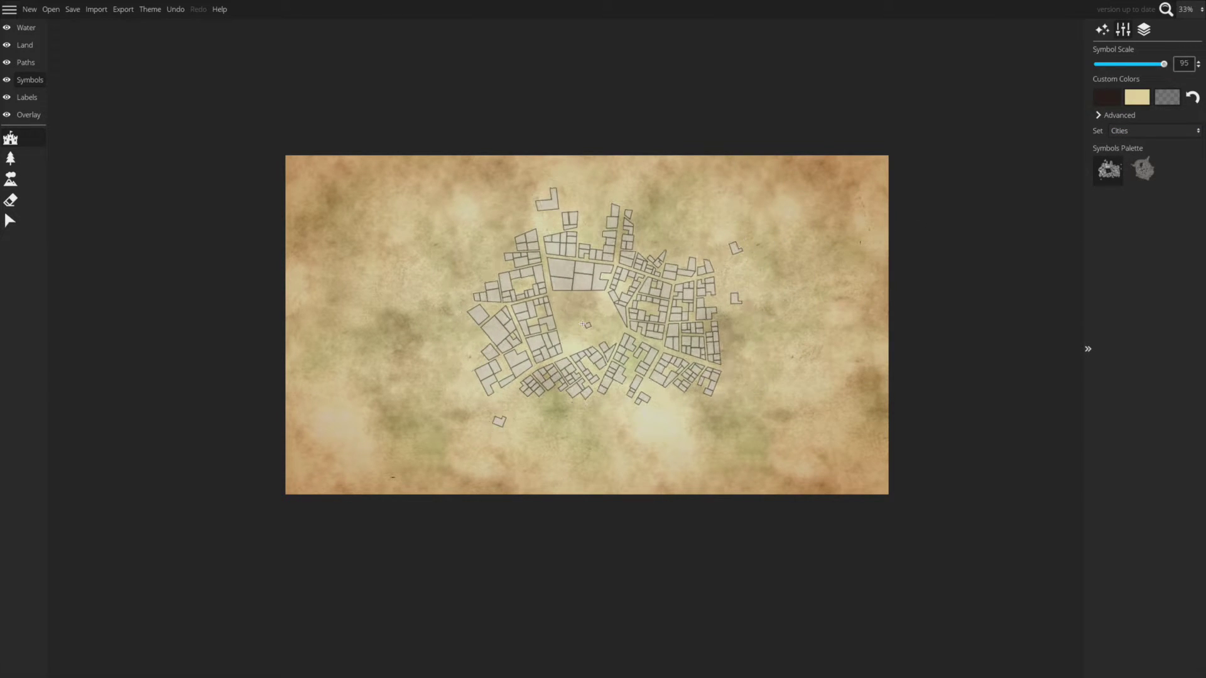
{"action": "scroll", "coordinate": [583, 324], "scroll_direction": "down", "scroll_amount": 3}
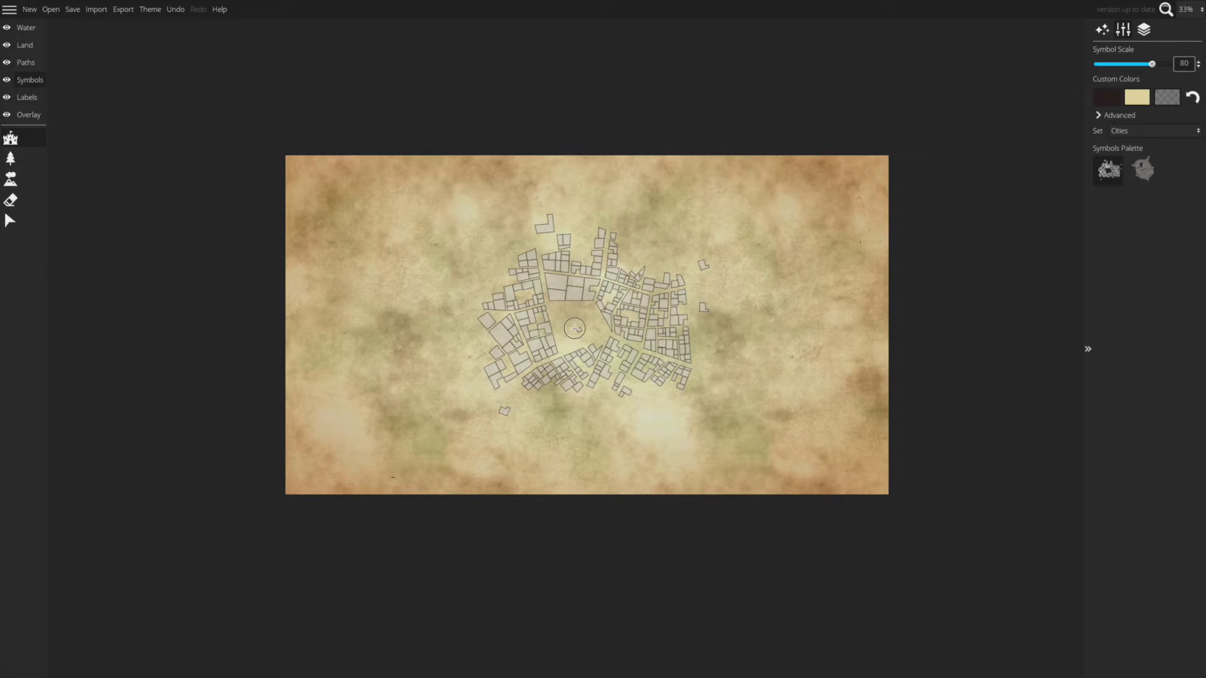
{"action": "left_click", "coordinate": [574, 328]}
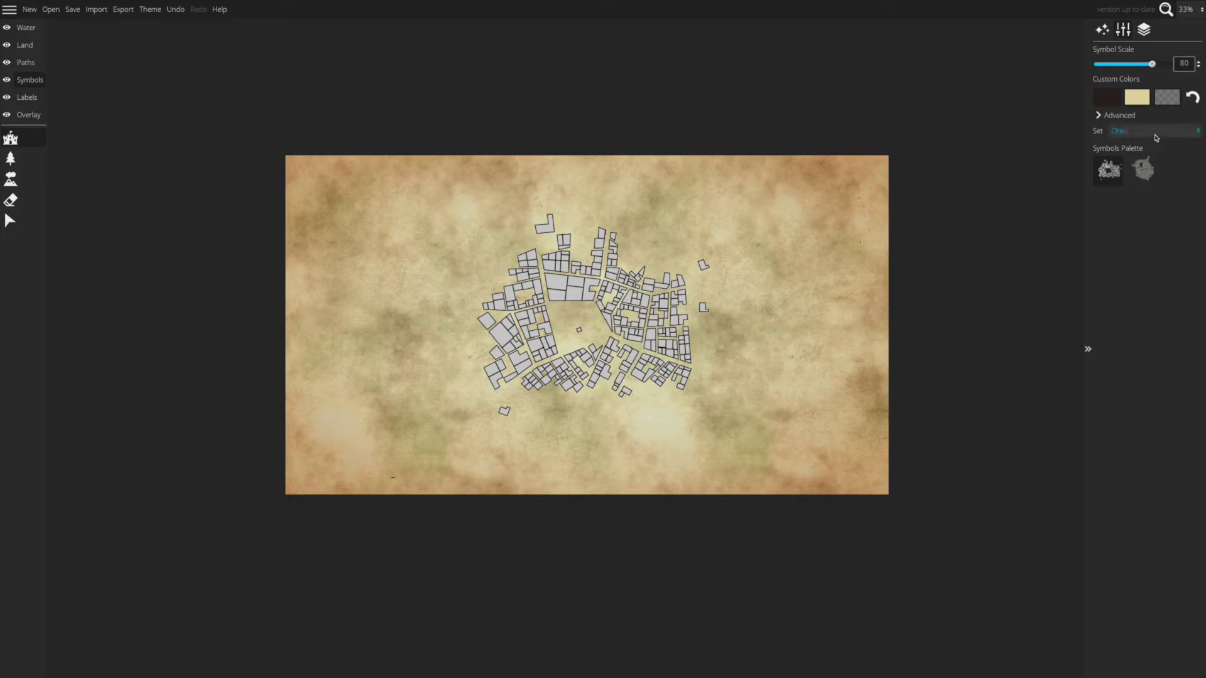
Try a road path along the city's northwestern street, undo it, and set the path width to 16
{"action": "left_click", "coordinate": [40, 49]}
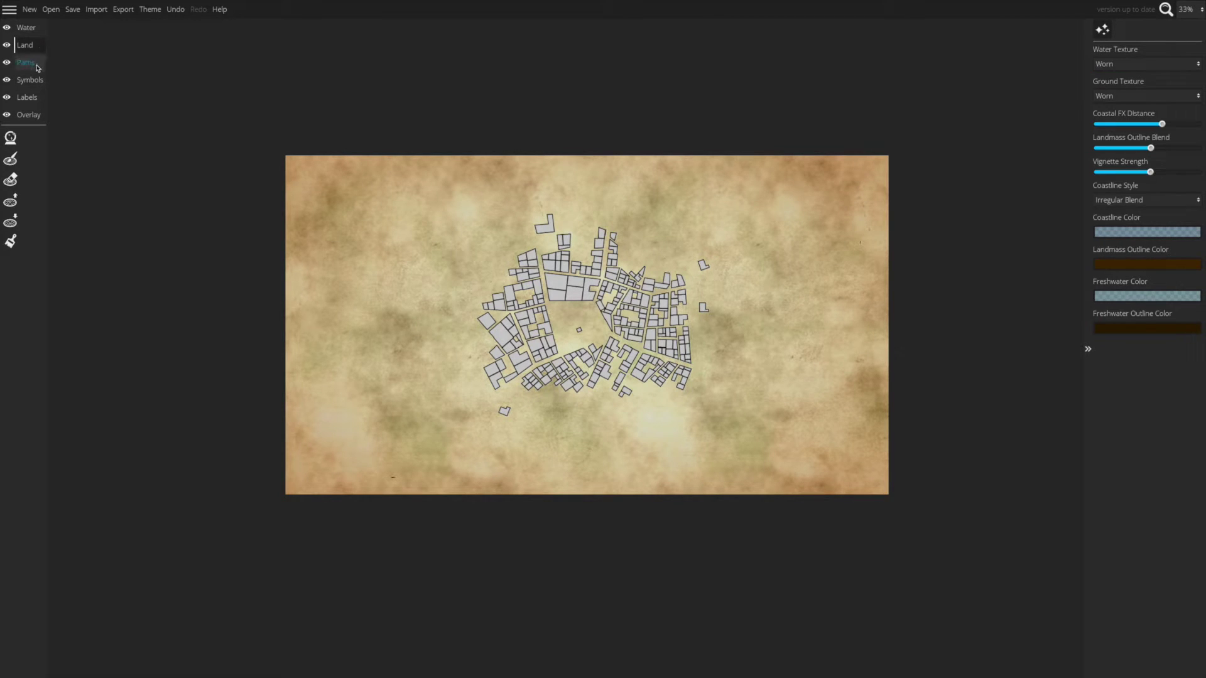
{"action": "left_click", "coordinate": [36, 63]}
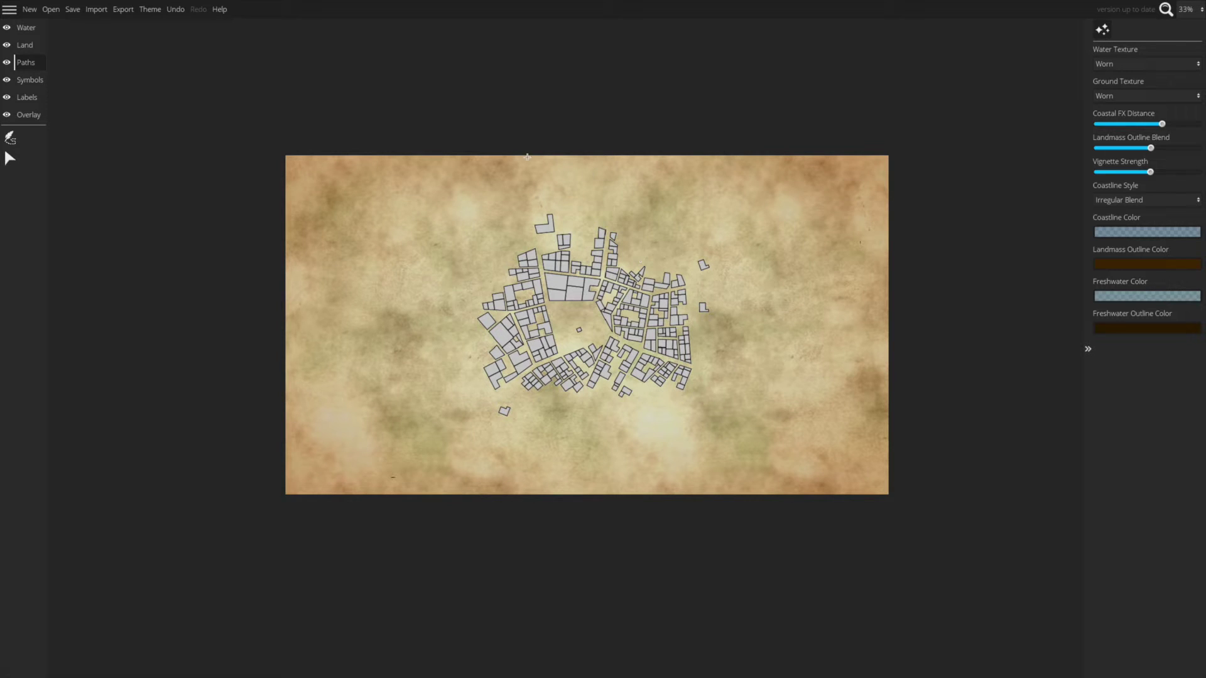
{"action": "scroll", "coordinate": [521, 157], "scroll_direction": "up", "scroll_amount": 2}
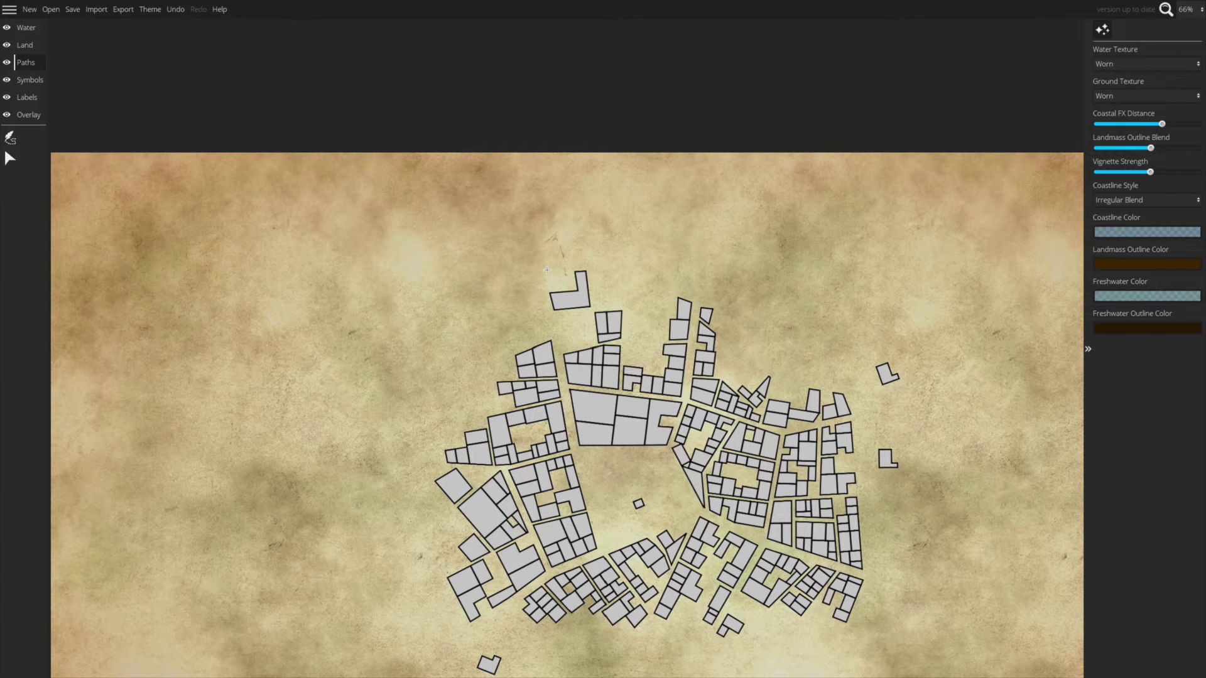
{"action": "scroll", "coordinate": [550, 264], "scroll_direction": "up", "scroll_amount": 1}
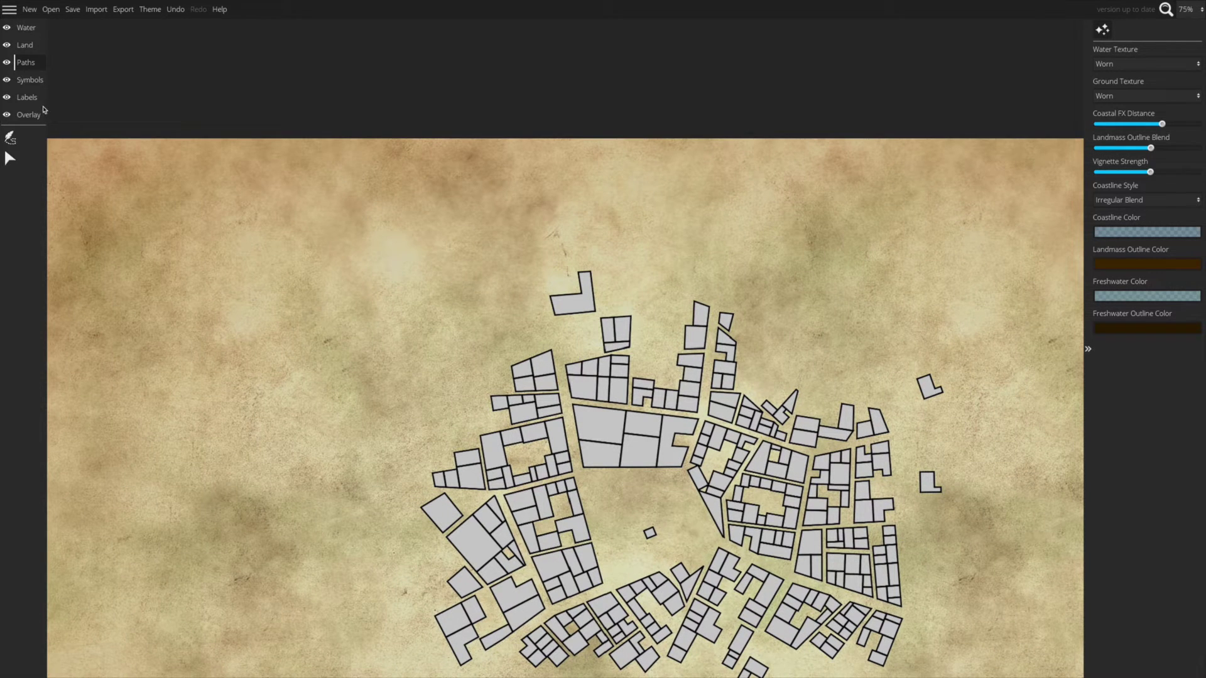
{"action": "left_click", "coordinate": [11, 137]}
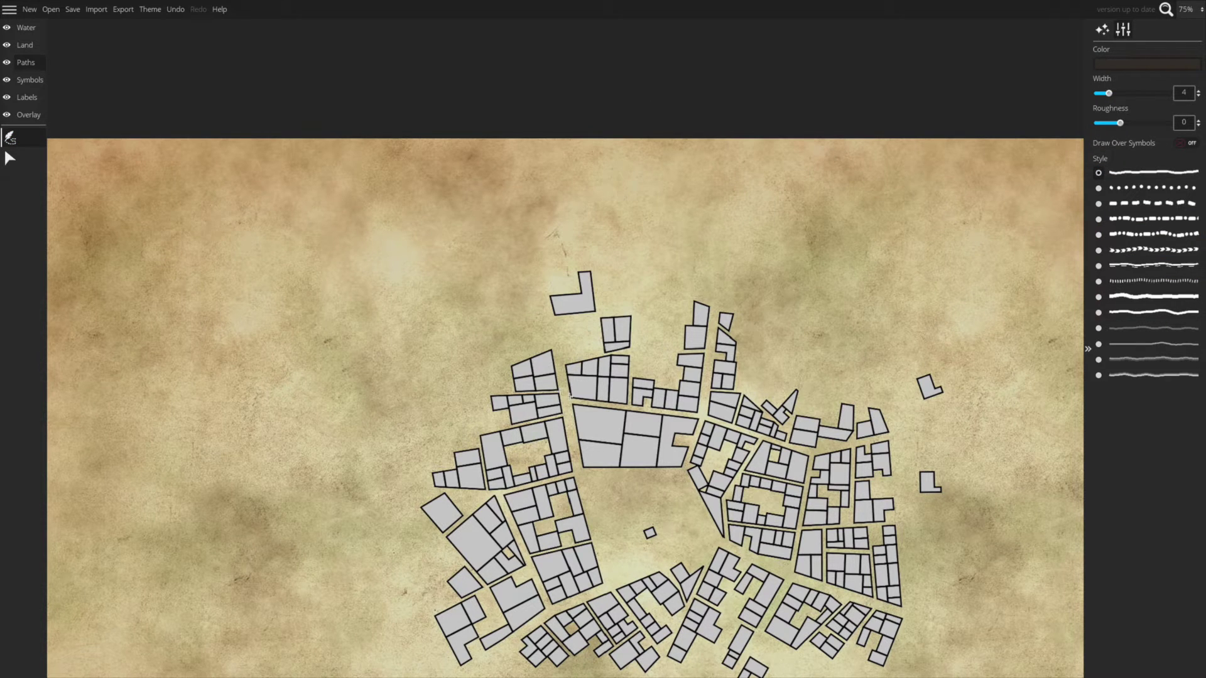
{"action": "left_click_drag", "start_coordinate": [566, 398], "coordinate": [543, 309]}
{"action": "left_click_drag", "start_coordinate": [1110, 94], "coordinate": [1170, 94]}
{"action": "left_click", "coordinate": [169, 9]}
Draw a road up the city's northwestern street with roughness 0, continuing it to the map's north edge with roughness 0.13
{"action": "left_click_drag", "start_coordinate": [573, 443], "coordinate": [541, 283]}
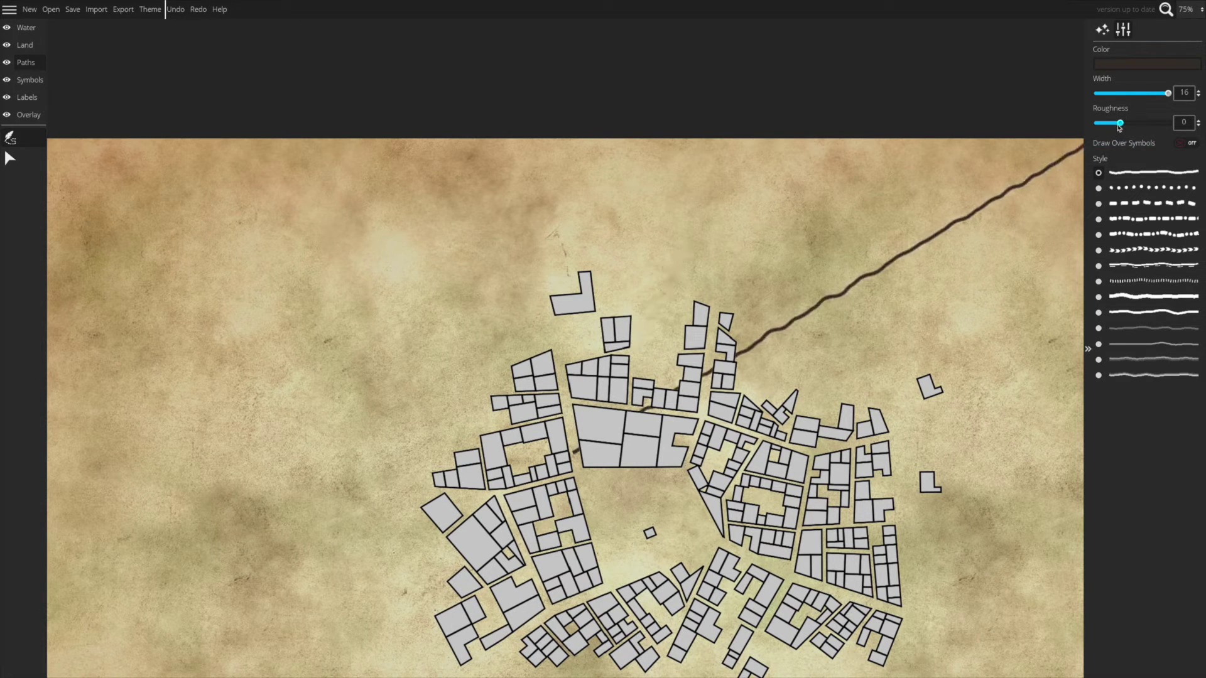
{"action": "mouse_move", "coordinate": [1120, 123]}
{"action": "left_mouse_down"}
{"action": "mouse_move", "coordinate": [594, 295]}
{"action": "mouse_move", "coordinate": [544, 285]}
{"action": "left_mouse_up"}
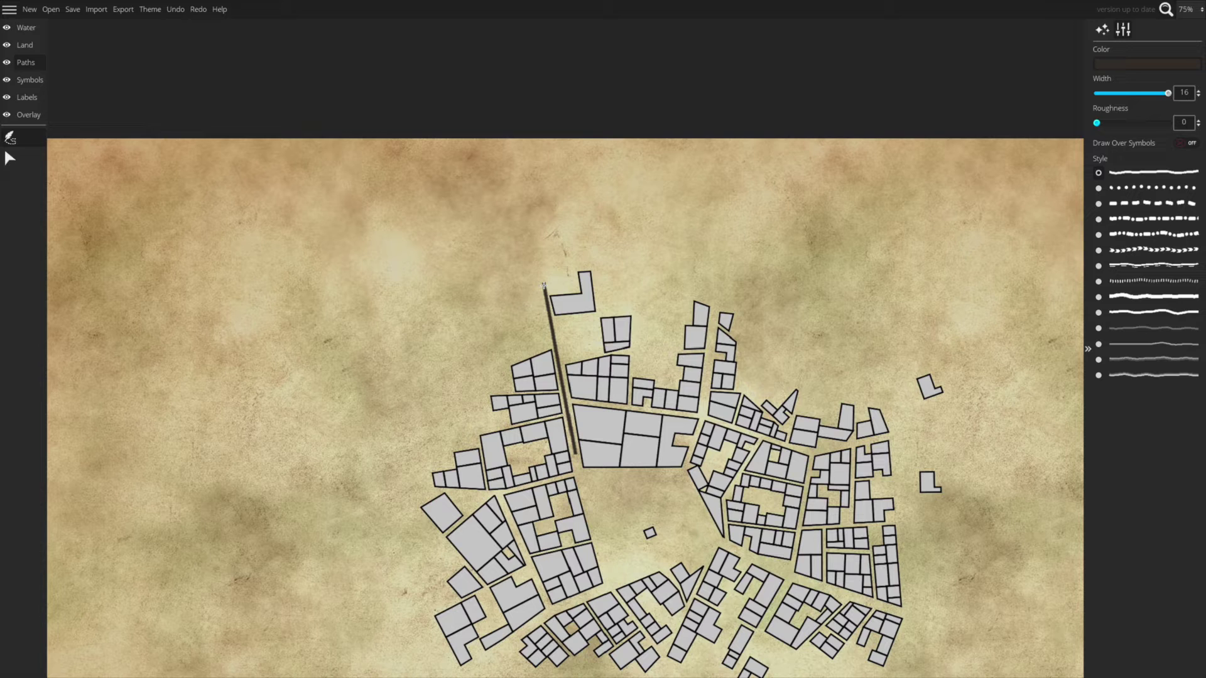
{"action": "mouse_move", "coordinate": [540, 280]}
{"action": "left_mouse_down"}
{"action": "mouse_move", "coordinate": [517, 229]}
{"action": "mouse_move", "coordinate": [866, 183]}
{"action": "mouse_move", "coordinate": [1031, 107]}
{"action": "mouse_move", "coordinate": [1120, 131]}
{"action": "left_mouse_up"}
{"action": "left_click", "coordinate": [1105, 123]}
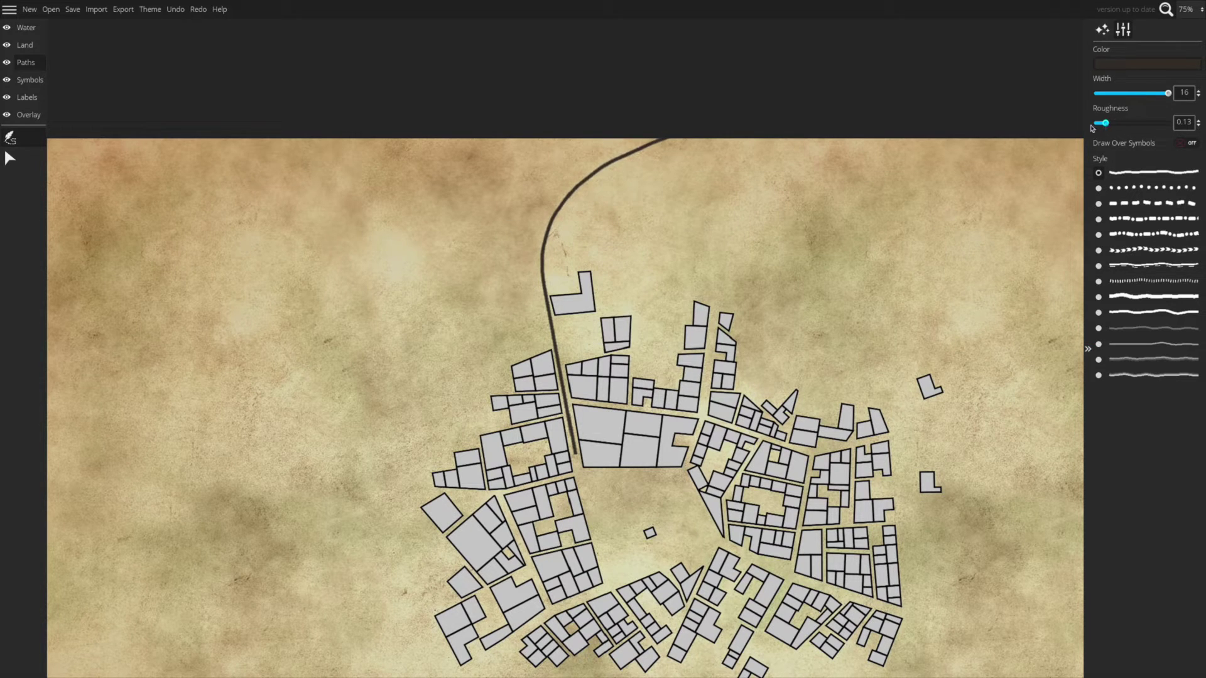
{"action": "mouse_move", "coordinate": [567, 153]}
{"action": "left_mouse_down"}
{"action": "mouse_move", "coordinate": [501, 154]}
{"action": "mouse_move", "coordinate": [474, 134]}
{"action": "mouse_move", "coordinate": [487, 169]}
{"action": "left_mouse_up"}
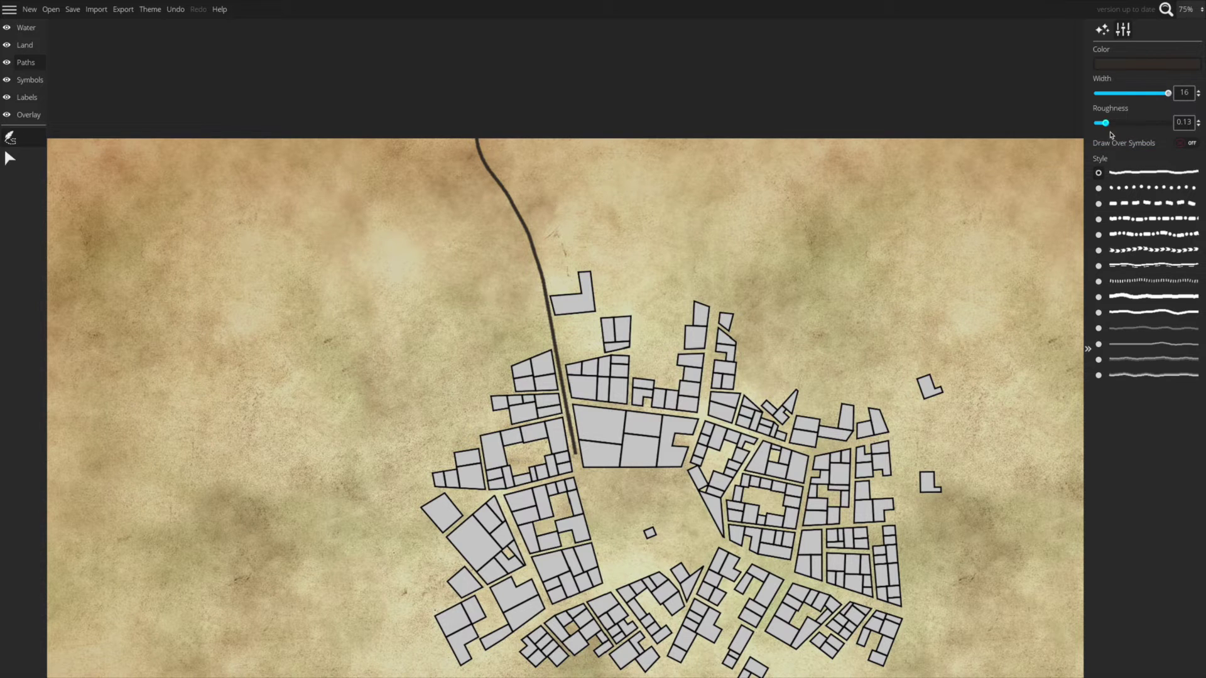
Set the path roughness to 0 and trace the streets between the city blocks with straight roads, starting along the western side of the square
{"action": "left_click_drag", "start_coordinate": [1108, 126], "coordinate": [1055, 126]}
{"action": "left_click_drag", "start_coordinate": [576, 454], "coordinate": [606, 582]}
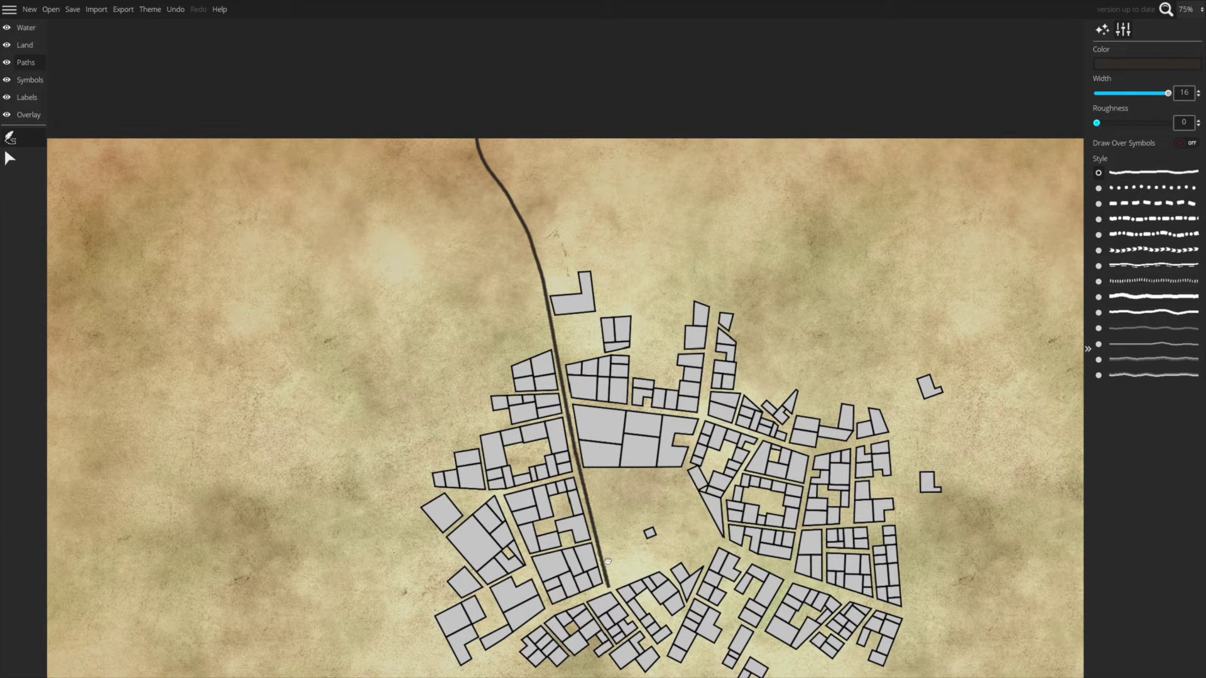
{"action": "left_click_drag", "start_coordinate": [607, 562], "coordinate": [628, 297]}
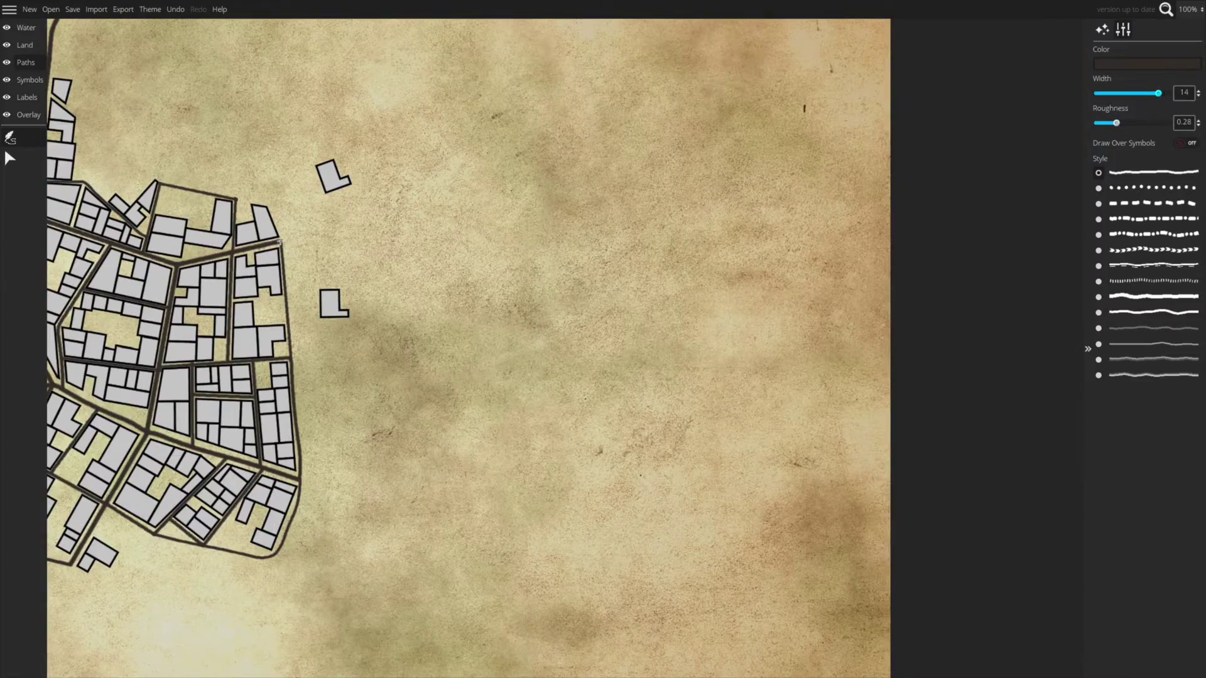
Draw a road leaving the city toward the map's southwest corner with width 14 and roughness 0.28
{"action": "mouse_move", "coordinate": [280, 241]}
{"action": "left_mouse_down"}
{"action": "mouse_move", "coordinate": [355, 188]}
{"action": "mouse_move", "coordinate": [588, 180]}
{"action": "mouse_move", "coordinate": [888, 46]}
{"action": "left_mouse_up"}
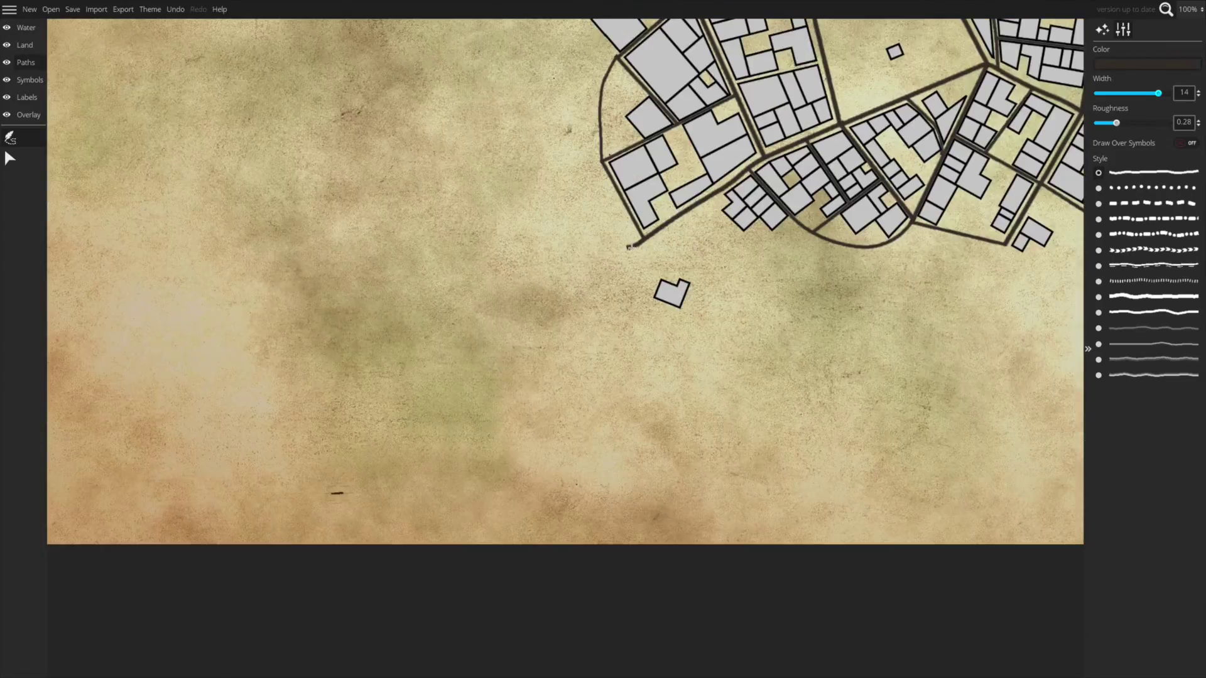
{"action": "mouse_move", "coordinate": [642, 240]}
{"action": "left_mouse_down"}
{"action": "mouse_move", "coordinate": [474, 309]}
{"action": "mouse_move", "coordinate": [373, 434]}
{"action": "mouse_move", "coordinate": [270, 470]}
{"action": "left_mouse_up"}
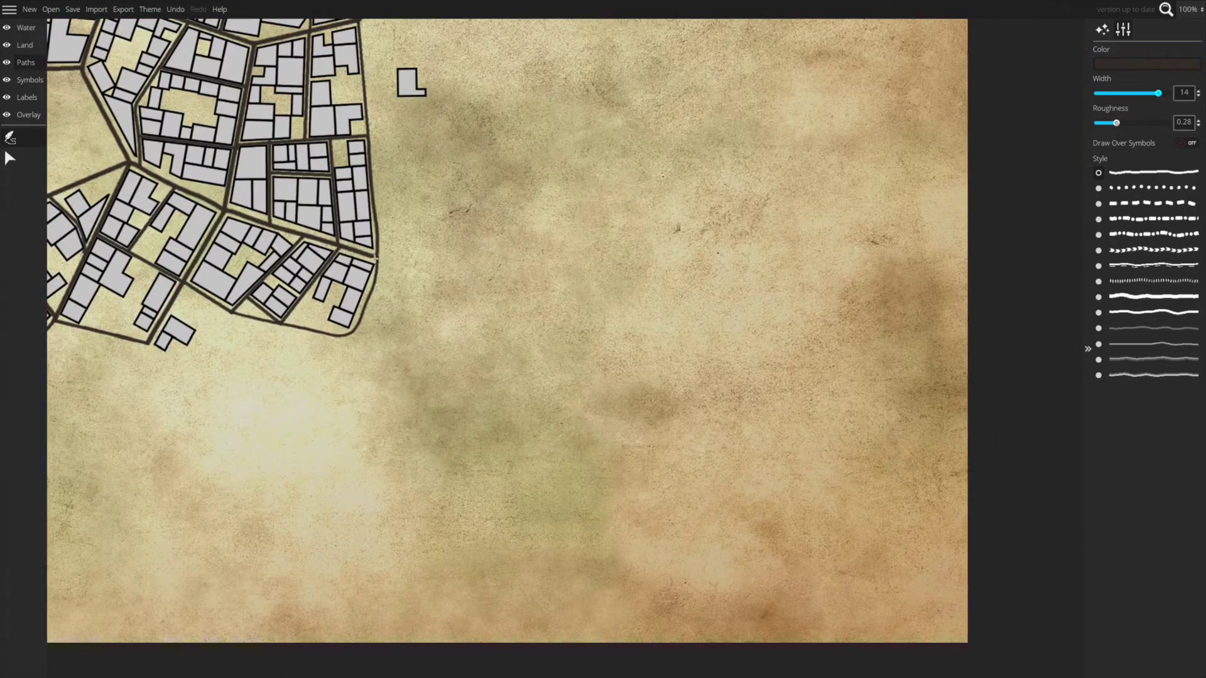
Draw a road from the city's southeastern corner out to the map's southeast edge with width 14 and roughness 0.28
{"action": "mouse_move", "coordinate": [378, 257]}
{"action": "left_mouse_down"}
{"action": "mouse_move", "coordinate": [635, 419]}
{"action": "mouse_move", "coordinate": [976, 581]}
{"action": "left_mouse_up"}
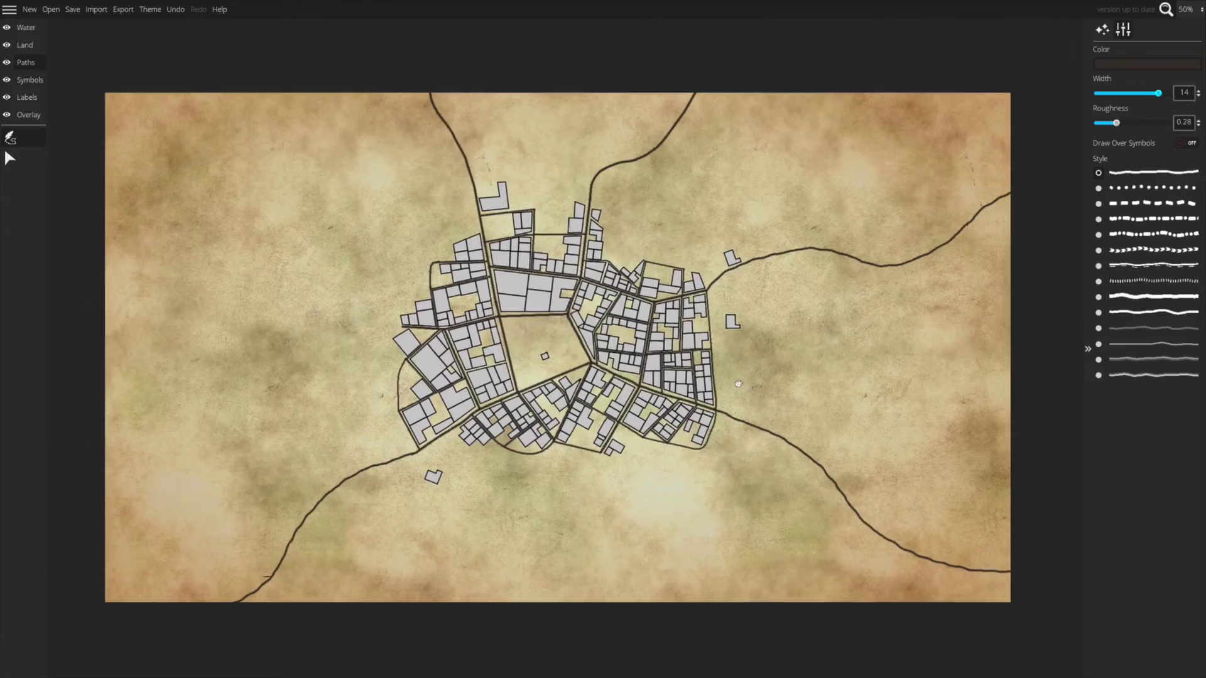
{"action": "scroll", "coordinate": [314, 348], "scroll_direction": "up", "scroll_amount": 5}
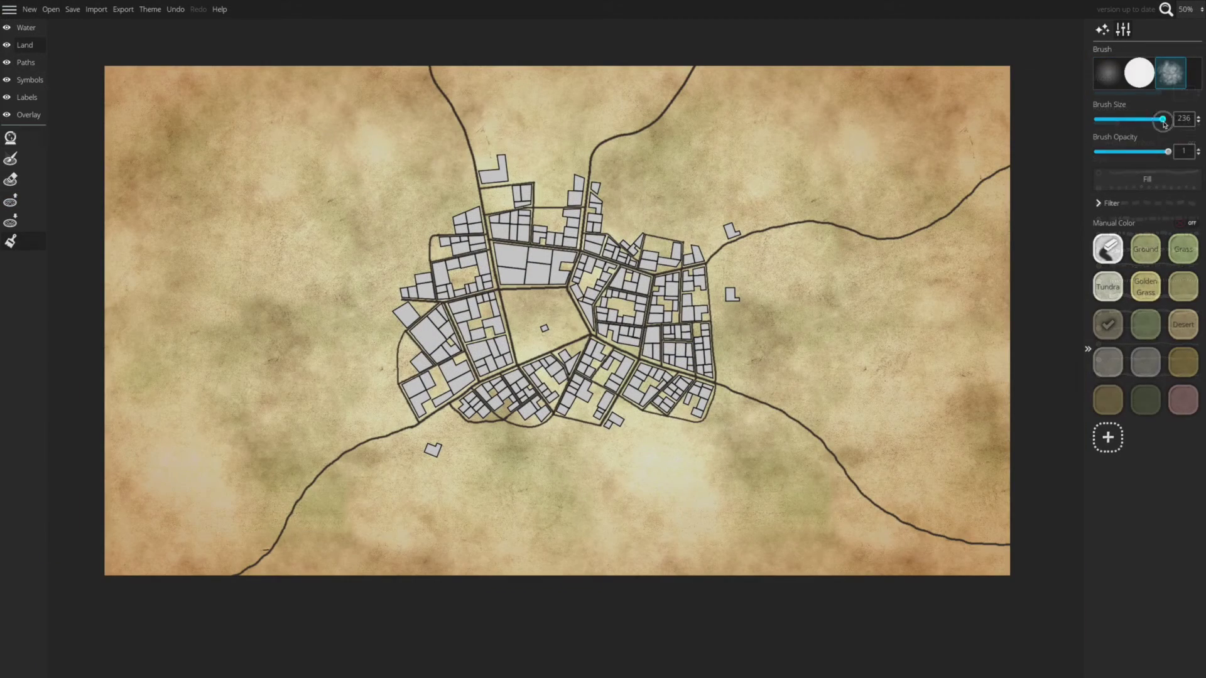
Paint dark grey-brown ground around the city and along the outer roads with brush size 256 and opacity 0.25
{"action": "left_click_drag", "start_coordinate": [1168, 151], "coordinate": [1109, 151]}
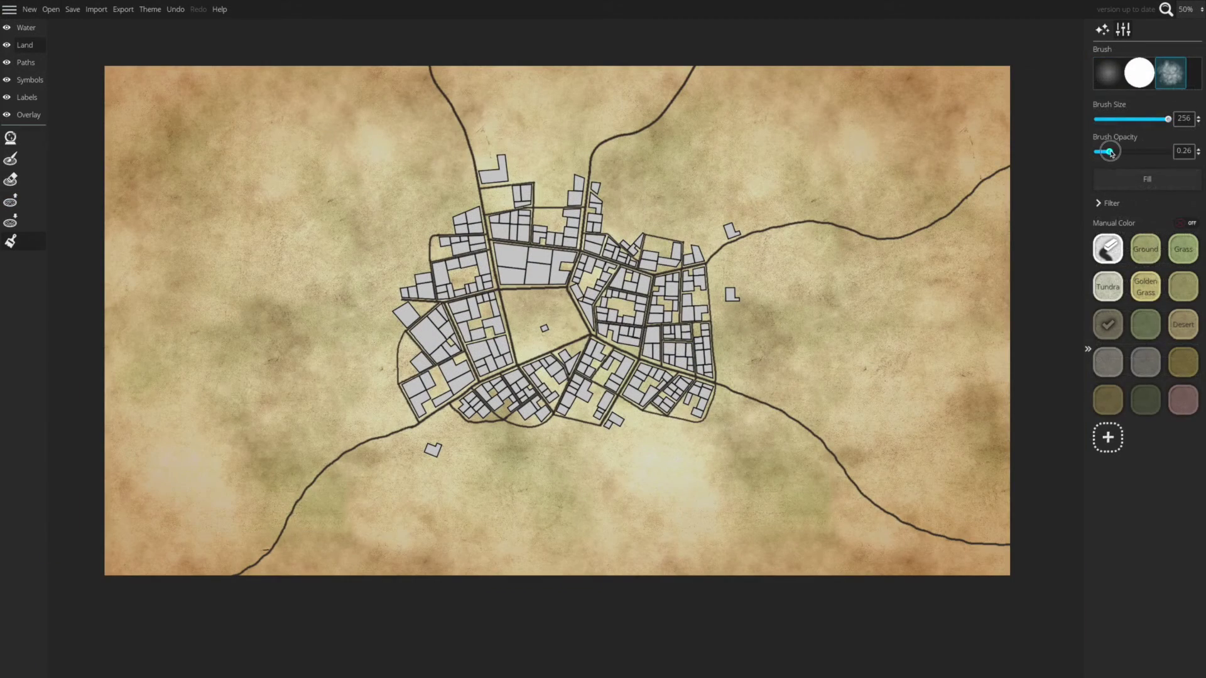
{"action": "mouse_move", "coordinate": [528, 238]}
{"action": "left_mouse_down"}
{"action": "mouse_move", "coordinate": [487, 189]}
{"action": "mouse_move", "coordinate": [434, 263]}
{"action": "mouse_move", "coordinate": [402, 358]}
{"action": "mouse_move", "coordinate": [448, 395]}
{"action": "mouse_move", "coordinate": [578, 423]}
{"action": "mouse_move", "coordinate": [697, 385]}
{"action": "mouse_move", "coordinate": [721, 286]}
{"action": "mouse_move", "coordinate": [537, 188]}
{"action": "mouse_move", "coordinate": [440, 91]}
{"action": "mouse_move", "coordinate": [443, 145]}
{"action": "mouse_move", "coordinate": [930, 236]}
{"action": "mouse_move", "coordinate": [829, 251]}
{"action": "mouse_move", "coordinate": [766, 408]}
{"action": "mouse_move", "coordinate": [856, 485]}
{"action": "mouse_move", "coordinate": [967, 533]}
{"action": "mouse_move", "coordinate": [729, 434]}
{"action": "mouse_move", "coordinate": [339, 459]}
{"action": "mouse_move", "coordinate": [264, 541]}
{"action": "mouse_move", "coordinate": [465, 333]}
{"action": "mouse_move", "coordinate": [593, 285]}
{"action": "mouse_move", "coordinate": [573, 390]}
{"action": "mouse_move", "coordinate": [515, 352]}
{"action": "mouse_move", "coordinate": [540, 311]}
{"action": "mouse_move", "coordinate": [547, 440]}
{"action": "mouse_move", "coordinate": [691, 429]}
{"action": "mouse_move", "coordinate": [628, 208]}
{"action": "mouse_move", "coordinate": [390, 264]}
{"action": "mouse_move", "coordinate": [383, 421]}
{"action": "left_mouse_up"}
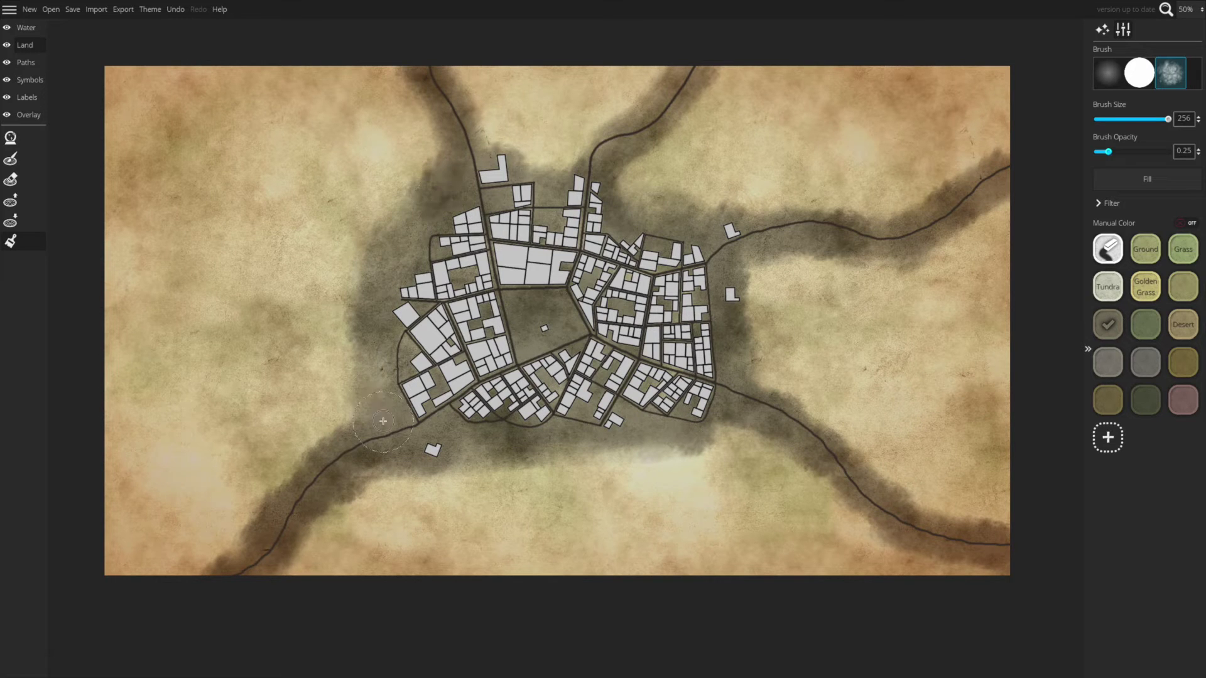
Paint the Ground color over the land north and east of the city and retouch the city's edge in dark grey-brown
{"action": "left_click", "coordinate": [1142, 255]}
{"action": "left_click_drag", "start_coordinate": [810, 145], "coordinate": [693, 205]}
{"action": "mouse_move", "coordinate": [635, 130]}
{"action": "left_mouse_down"}
{"action": "mouse_move", "coordinate": [842, 131]}
{"action": "mouse_move", "coordinate": [579, 198]}
{"action": "mouse_move", "coordinate": [515, 233]}
{"action": "mouse_move", "coordinate": [697, 254]}
{"action": "mouse_move", "coordinate": [873, 220]}
{"action": "mouse_move", "coordinate": [579, 216]}
{"action": "mouse_move", "coordinate": [682, 163]}
{"action": "left_mouse_up"}
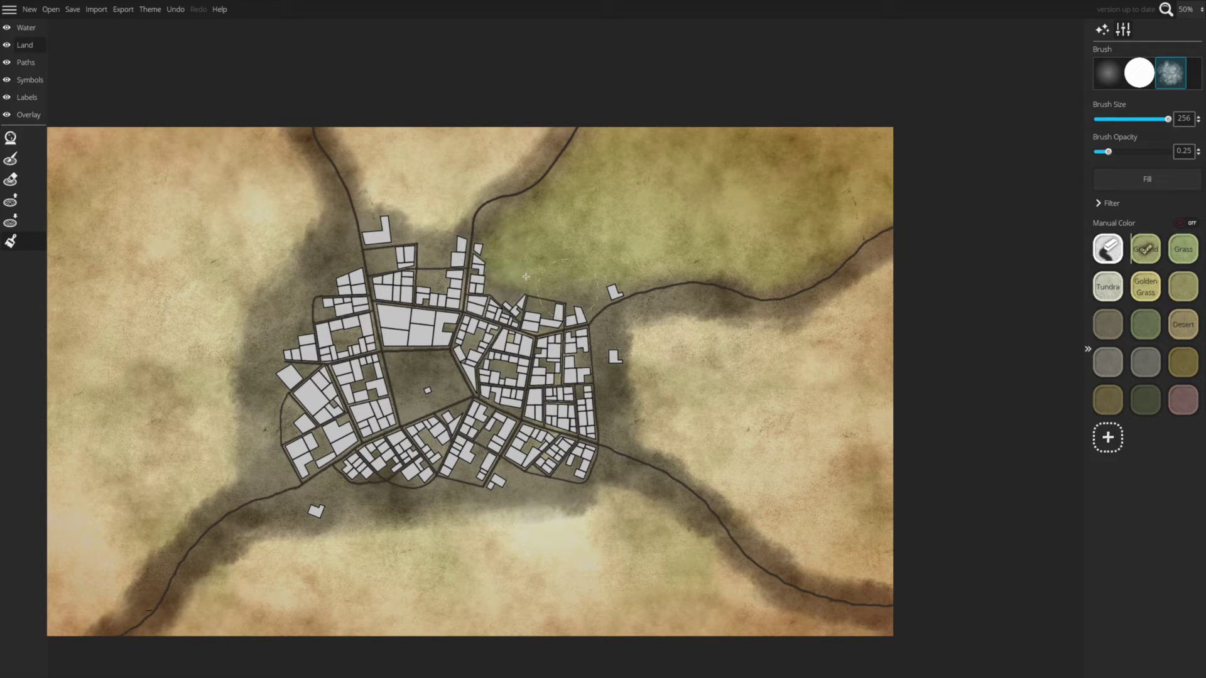
{"action": "mouse_move", "coordinate": [496, 270]}
{"action": "left_mouse_down"}
{"action": "mouse_move", "coordinate": [656, 341]}
{"action": "mouse_move", "coordinate": [721, 547]}
{"action": "mouse_move", "coordinate": [776, 557]}
{"action": "mouse_move", "coordinate": [723, 400]}
{"action": "left_mouse_up"}
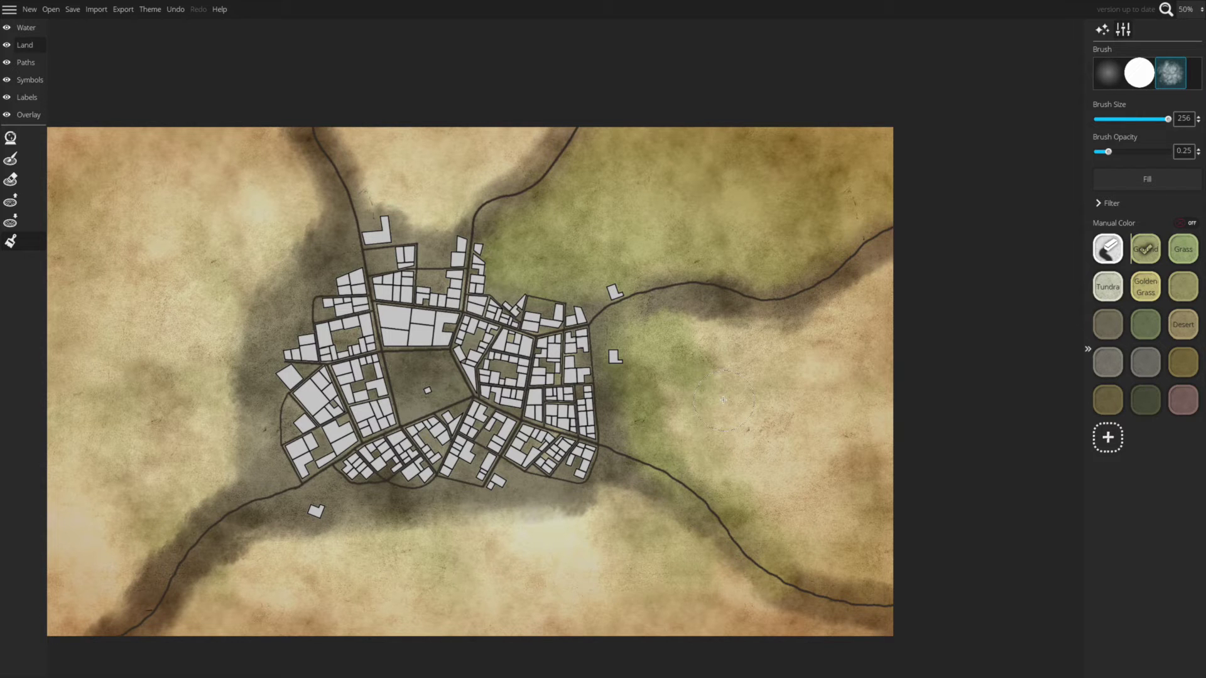
{"action": "mouse_move", "coordinate": [723, 400]}
{"action": "left_mouse_down"}
{"action": "mouse_move", "coordinate": [755, 309]}
{"action": "mouse_move", "coordinate": [799, 326]}
{"action": "mouse_move", "coordinate": [895, 251]}
{"action": "mouse_move", "coordinate": [680, 287]}
{"action": "mouse_move", "coordinate": [731, 466]}
{"action": "mouse_move", "coordinate": [848, 550]}
{"action": "mouse_move", "coordinate": [865, 344]}
{"action": "mouse_move", "coordinate": [852, 387]}
{"action": "mouse_move", "coordinate": [879, 508]}
{"action": "mouse_move", "coordinate": [826, 495]}
{"action": "mouse_move", "coordinate": [793, 461]}
{"action": "mouse_move", "coordinate": [808, 371]}
{"action": "mouse_move", "coordinate": [723, 386]}
{"action": "mouse_move", "coordinate": [786, 409]}
{"action": "left_mouse_up"}
{"action": "mouse_move", "coordinate": [568, 214]}
{"action": "left_mouse_down"}
{"action": "mouse_move", "coordinate": [498, 124]}
{"action": "mouse_move", "coordinate": [423, 201]}
{"action": "mouse_move", "coordinate": [431, 149]}
{"action": "mouse_move", "coordinate": [496, 195]}
{"action": "left_mouse_up"}
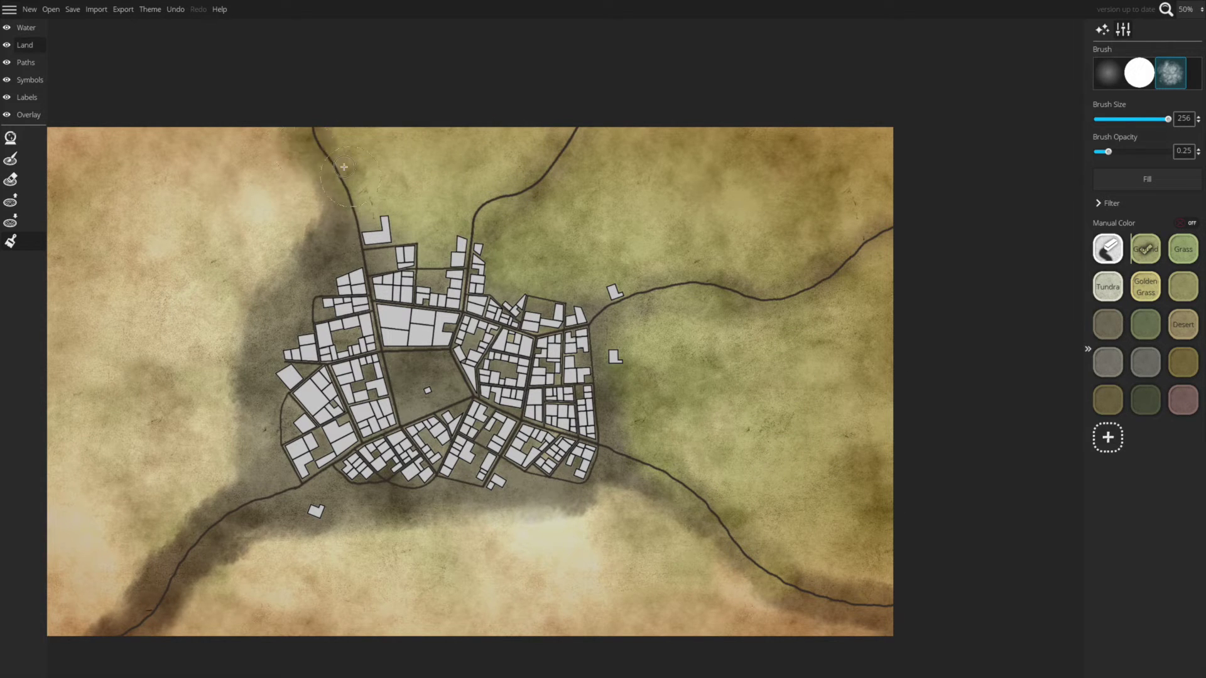
{"action": "left_click", "coordinate": [1108, 324]}
{"action": "left_click_drag", "start_coordinate": [411, 269], "coordinate": [534, 308]}
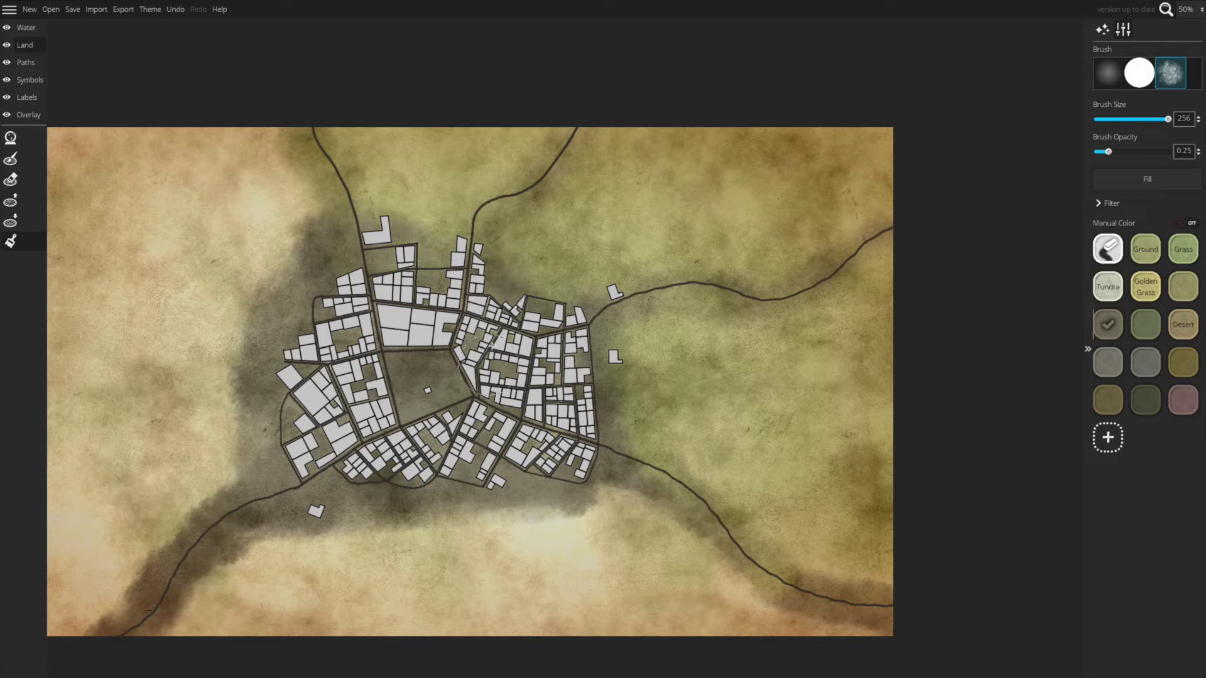
Cover the land west and south of the city with the Ground color, raising the brush opacity to maximum for the large areas
{"action": "left_click", "coordinate": [1145, 249]}
{"action": "mouse_move", "coordinate": [81, 146]}
{"action": "left_mouse_down"}
{"action": "mouse_move", "coordinate": [53, 129]}
{"action": "mouse_move", "coordinate": [52, 139]}
{"action": "left_mouse_up"}
{"action": "mouse_move", "coordinate": [110, 175]}
{"action": "left_mouse_down"}
{"action": "mouse_move", "coordinate": [293, 124]}
{"action": "mouse_move", "coordinate": [263, 129]}
{"action": "left_mouse_up"}
{"action": "left_click_drag", "start_coordinate": [1108, 151], "coordinate": [1170, 152]}
{"action": "mouse_move", "coordinate": [167, 97]}
{"action": "left_mouse_down"}
{"action": "mouse_move", "coordinate": [167, 484]}
{"action": "mouse_move", "coordinate": [147, 594]}
{"action": "mouse_move", "coordinate": [139, 394]}
{"action": "mouse_move", "coordinate": [238, 485]}
{"action": "mouse_move", "coordinate": [352, 322]}
{"action": "mouse_move", "coordinate": [409, 104]}
{"action": "mouse_move", "coordinate": [174, 108]}
{"action": "mouse_move", "coordinate": [263, 223]}
{"action": "mouse_move", "coordinate": [186, 223]}
{"action": "mouse_move", "coordinate": [277, 238]}
{"action": "mouse_move", "coordinate": [329, 319]}
{"action": "mouse_move", "coordinate": [192, 397]}
{"action": "mouse_move", "coordinate": [223, 350]}
{"action": "mouse_move", "coordinate": [314, 359]}
{"action": "mouse_move", "coordinate": [214, 532]}
{"action": "mouse_move", "coordinate": [223, 551]}
{"action": "mouse_move", "coordinate": [391, 562]}
{"action": "mouse_move", "coordinate": [553, 509]}
{"action": "mouse_move", "coordinate": [788, 488]}
{"action": "mouse_move", "coordinate": [955, 600]}
{"action": "mouse_move", "coordinate": [744, 538]}
{"action": "mouse_move", "coordinate": [694, 580]}
{"action": "mouse_move", "coordinate": [660, 554]}
{"action": "mouse_move", "coordinate": [456, 551]}
{"action": "mouse_move", "coordinate": [625, 584]}
{"action": "left_mouse_up"}
Blend the Ground color toward the roads and city at opacity 0.25, and retouch the western outskirts in dark grey-brown
{"action": "left_click_drag", "start_coordinate": [1169, 152], "coordinate": [1108, 153]}
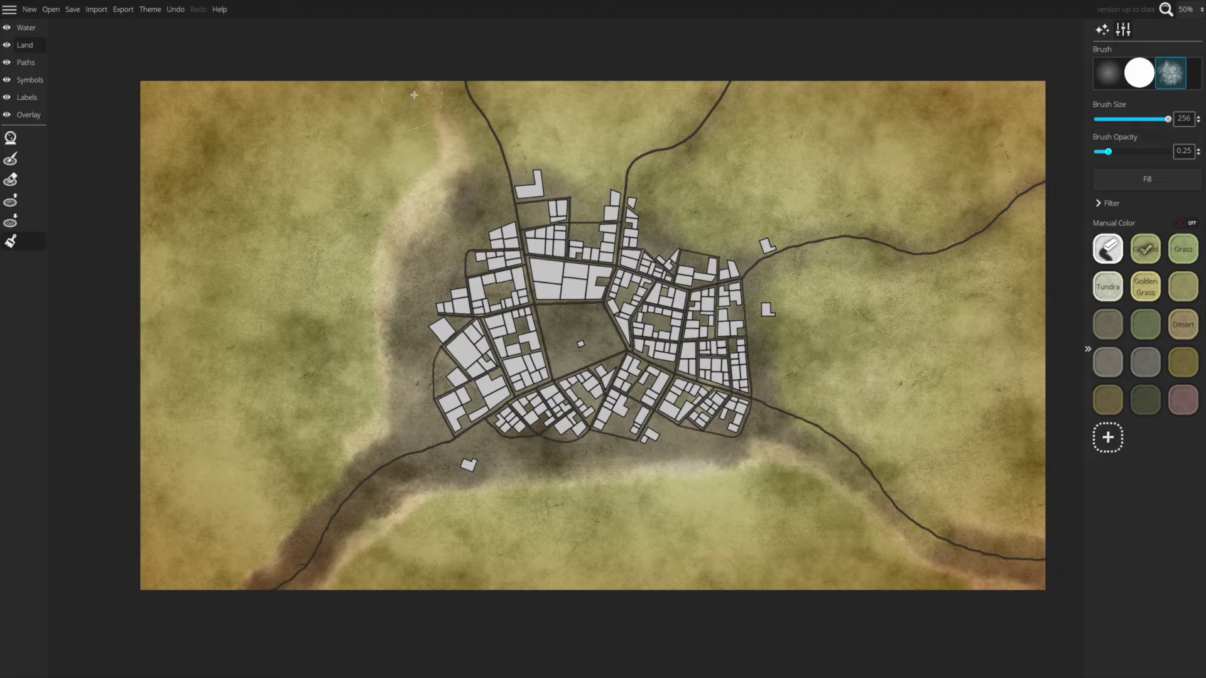
{"action": "mouse_move", "coordinate": [415, 96]}
{"action": "left_mouse_down"}
{"action": "mouse_move", "coordinate": [443, 195]}
{"action": "mouse_move", "coordinate": [396, 295]}
{"action": "mouse_move", "coordinate": [385, 388]}
{"action": "mouse_move", "coordinate": [301, 546]}
{"action": "mouse_move", "coordinate": [477, 477]}
{"action": "mouse_move", "coordinate": [672, 465]}
{"action": "mouse_move", "coordinate": [913, 545]}
{"action": "mouse_move", "coordinate": [1017, 556]}
{"action": "left_mouse_up"}
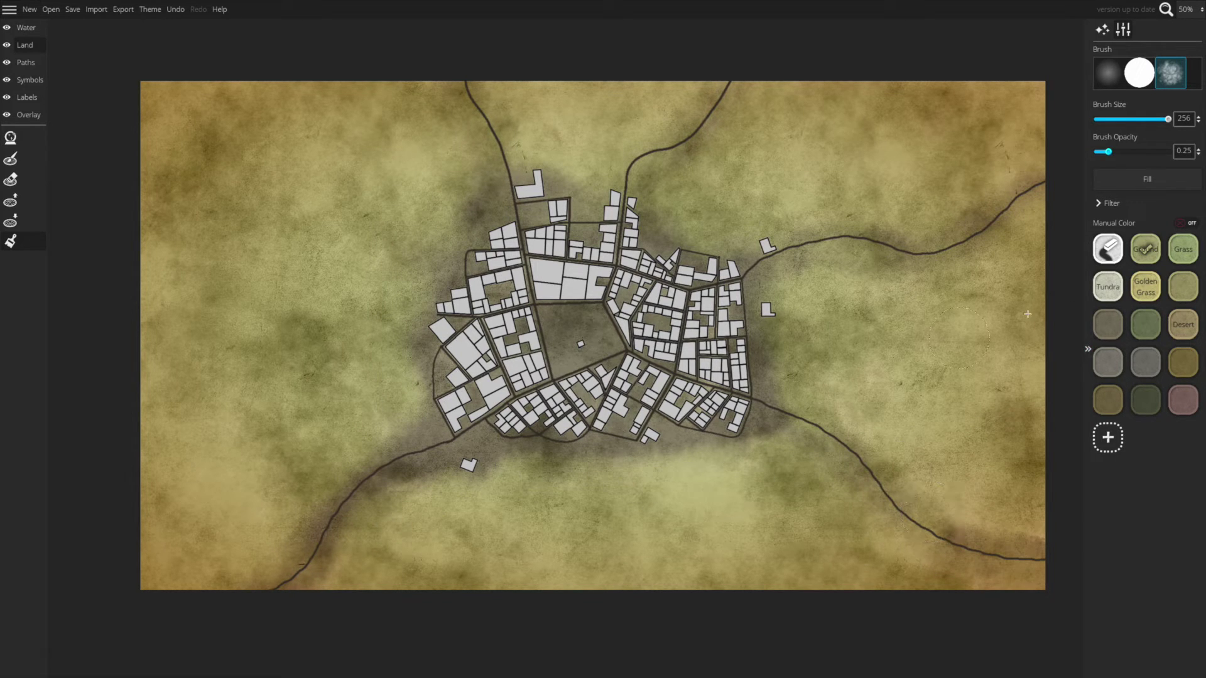
{"action": "left_click", "coordinate": [1107, 324]}
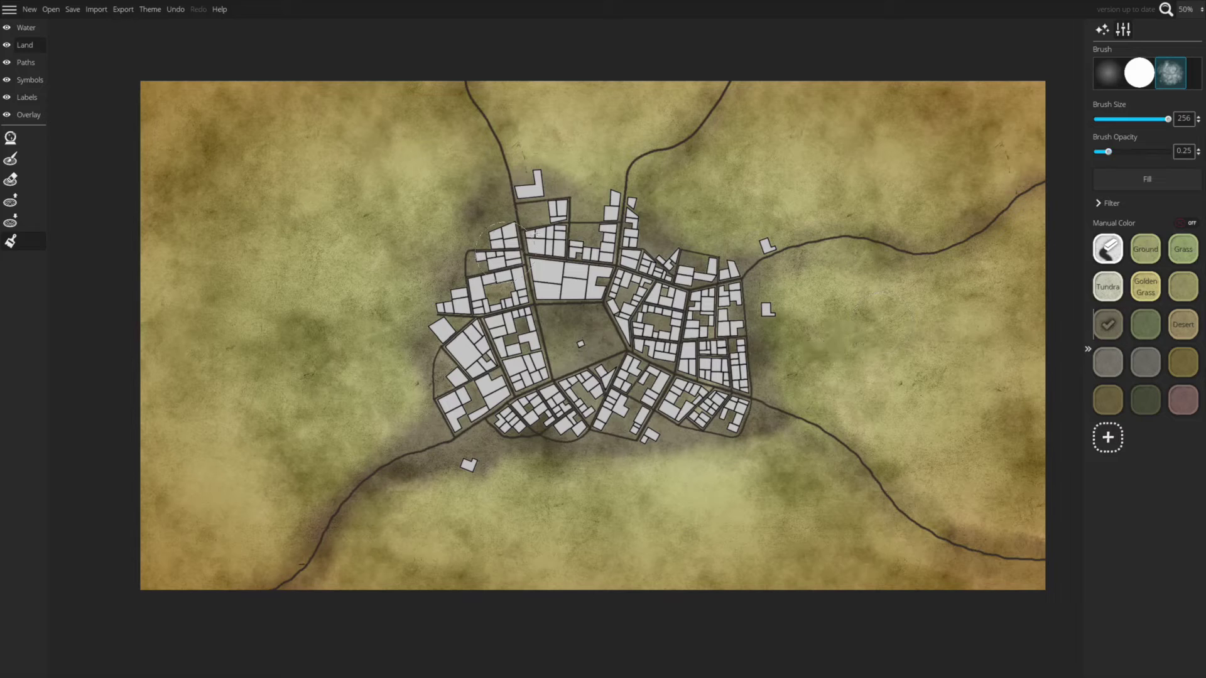
{"action": "mouse_move", "coordinate": [409, 371]}
{"action": "left_mouse_down"}
{"action": "mouse_move", "coordinate": [477, 465]}
{"action": "mouse_move", "coordinate": [799, 412]}
{"action": "mouse_move", "coordinate": [709, 213]}
{"action": "mouse_move", "coordinate": [415, 251]}
{"action": "mouse_move", "coordinate": [389, 358]}
{"action": "left_mouse_up"}
Paint the courtyards of the northeastern city blocks dark green with brush size 62 and opacity 0.25
{"action": "left_click", "coordinate": [1146, 324]}
{"action": "scroll", "coordinate": [611, 311], "scroll_direction": "up", "scroll_amount": 6}
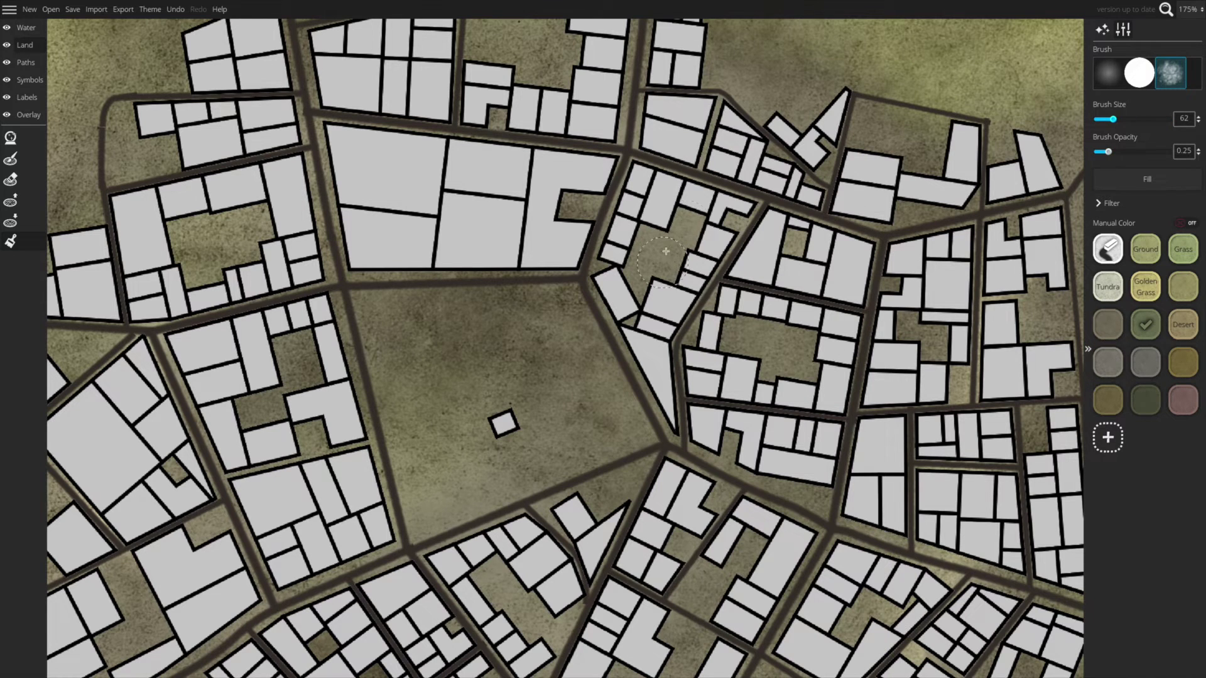
{"action": "mouse_move", "coordinate": [638, 295]}
{"action": "left_mouse_down"}
{"action": "mouse_move", "coordinate": [797, 248]}
{"action": "mouse_move", "coordinate": [741, 320]}
{"action": "mouse_move", "coordinate": [785, 373]}
{"action": "mouse_move", "coordinate": [930, 343]}
{"action": "left_mouse_up"}
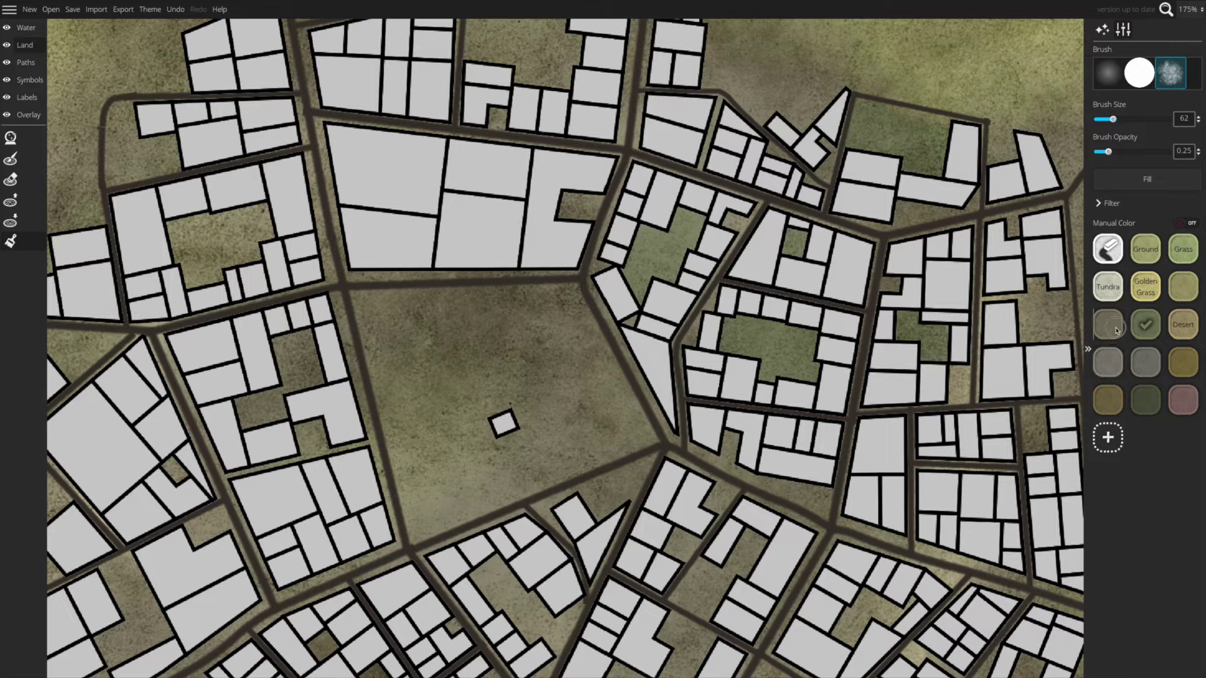
Paint the open plots inside the western and southwestern city blocks dark green, ending with brush size 99
{"action": "left_click", "coordinate": [1108, 362]}
{"action": "left_click_drag", "start_coordinate": [1113, 120], "coordinate": [1097, 120]}
{"action": "left_click", "coordinate": [1143, 324]}
{"action": "left_click_drag", "start_coordinate": [504, 86], "coordinate": [750, 85]}
{"action": "mouse_move", "coordinate": [384, 144]}
{"action": "left_mouse_down"}
{"action": "mouse_move", "coordinate": [515, 404]}
{"action": "mouse_move", "coordinate": [586, 430]}
{"action": "mouse_move", "coordinate": [409, 467]}
{"action": "mouse_move", "coordinate": [291, 520]}
{"action": "mouse_move", "coordinate": [285, 538]}
{"action": "mouse_move", "coordinate": [380, 615]}
{"action": "mouse_move", "coordinate": [315, 350]}
{"action": "left_mouse_up"}
{"action": "left_click_drag", "start_coordinate": [721, 439], "coordinate": [583, 222]}
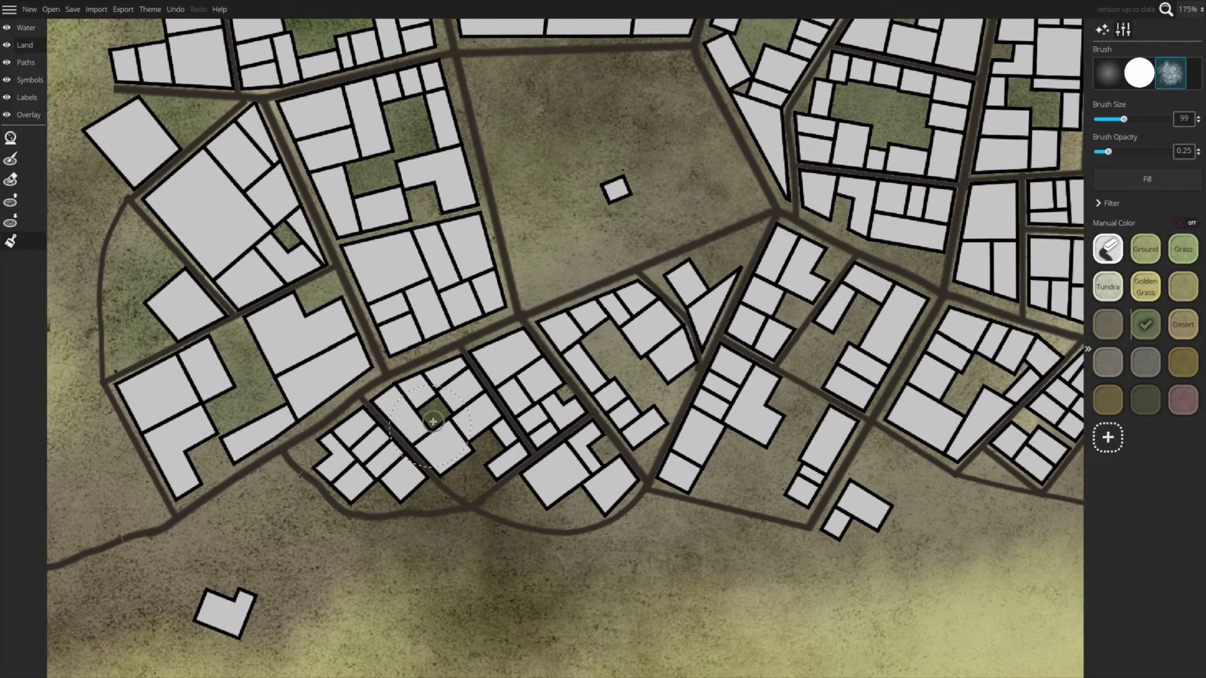
{"action": "left_click_drag", "start_coordinate": [616, 340], "coordinate": [646, 380]}
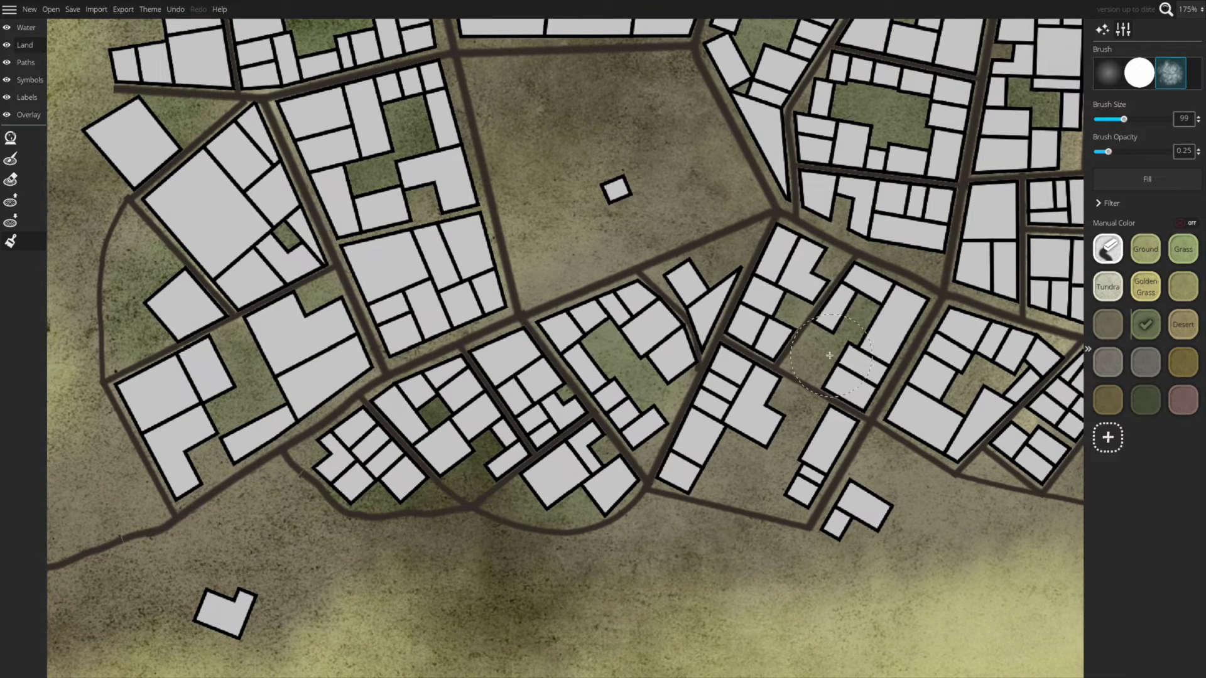
Paint the courtyards of the southeastern city blocks dark green with brush size 99
{"action": "left_click_drag", "start_coordinate": [986, 380], "coordinate": [995, 386]}
{"action": "left_click_drag", "start_coordinate": [999, 383], "coordinate": [699, 370]}
{"action": "left_click_drag", "start_coordinate": [528, 405], "coordinate": [594, 432]}
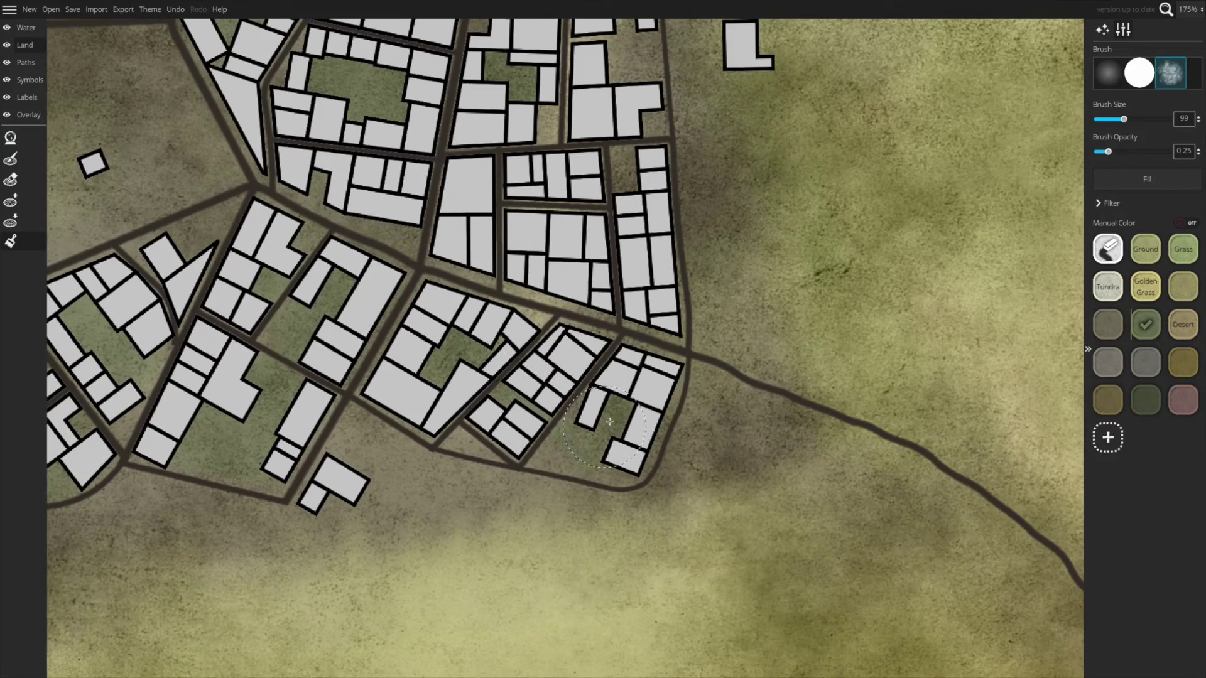
{"action": "left_click_drag", "start_coordinate": [710, 277], "coordinate": [795, 477]}
Paint the central square and the southern and western plots with the Grass color using brush size 84
{"action": "key", "text": "bracketright"}
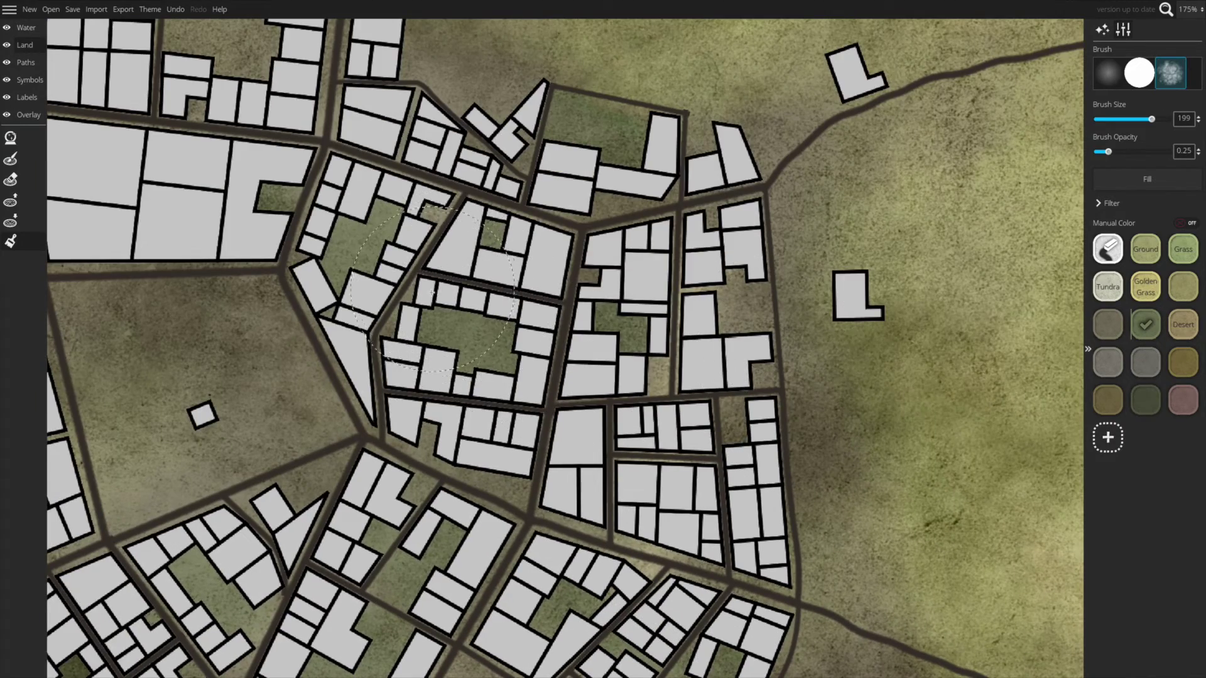
{"action": "mouse_move", "coordinate": [185, 328]}
{"action": "left_mouse_down"}
{"action": "mouse_move", "coordinate": [528, 267]}
{"action": "mouse_move", "coordinate": [427, 270]}
{"action": "mouse_move", "coordinate": [459, 396]}
{"action": "mouse_move", "coordinate": [566, 389]}
{"action": "mouse_move", "coordinate": [660, 356]}
{"action": "mouse_move", "coordinate": [594, 251]}
{"action": "mouse_move", "coordinate": [626, 290]}
{"action": "mouse_move", "coordinate": [540, 245]}
{"action": "mouse_move", "coordinate": [435, 271]}
{"action": "mouse_move", "coordinate": [571, 314]}
{"action": "mouse_move", "coordinate": [581, 339]}
{"action": "left_mouse_up"}
{"action": "left_click", "coordinate": [1183, 250]}
{"action": "left_click", "coordinate": [1124, 119]}
{"action": "key", "text": "["}
{"action": "left_click_drag", "start_coordinate": [601, 299], "coordinate": [708, 227]}
{"action": "left_click_drag", "start_coordinate": [653, 443], "coordinate": [682, 480]}
{"action": "mouse_move", "coordinate": [778, 566]}
{"action": "left_mouse_down"}
{"action": "mouse_move", "coordinate": [806, 556]}
{"action": "mouse_move", "coordinate": [823, 515]}
{"action": "left_mouse_up"}
{"action": "left_click_drag", "start_coordinate": [886, 427], "coordinate": [862, 440]}
{"action": "left_click_drag", "start_coordinate": [164, 348], "coordinate": [177, 405]}
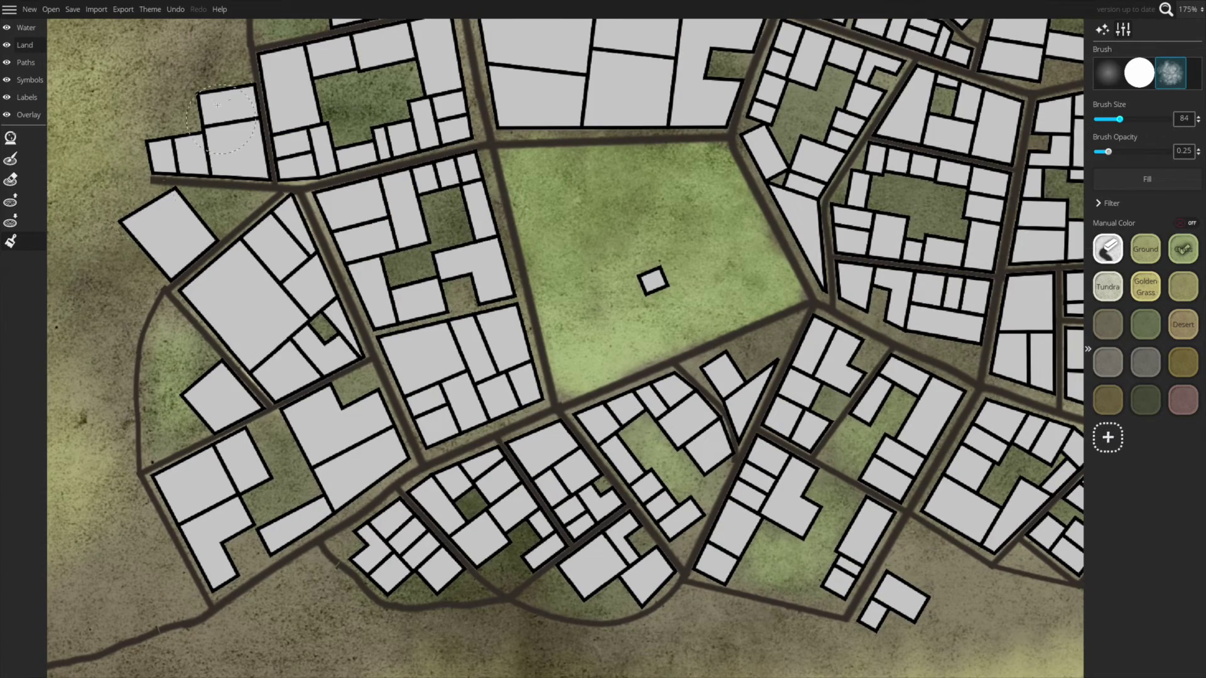
Add Grass color beside the northwestern blocks with brush size 68, and in the northern plot with size 132 and opacity 0.1
{"action": "left_click_drag", "start_coordinate": [218, 105], "coordinate": [188, 119]}
{"action": "key", "text": "["}
{"action": "scroll", "coordinate": [244, 179], "scroll_direction": "down", "scroll_amount": 3}
{"action": "left_click", "coordinate": [353, 226]}
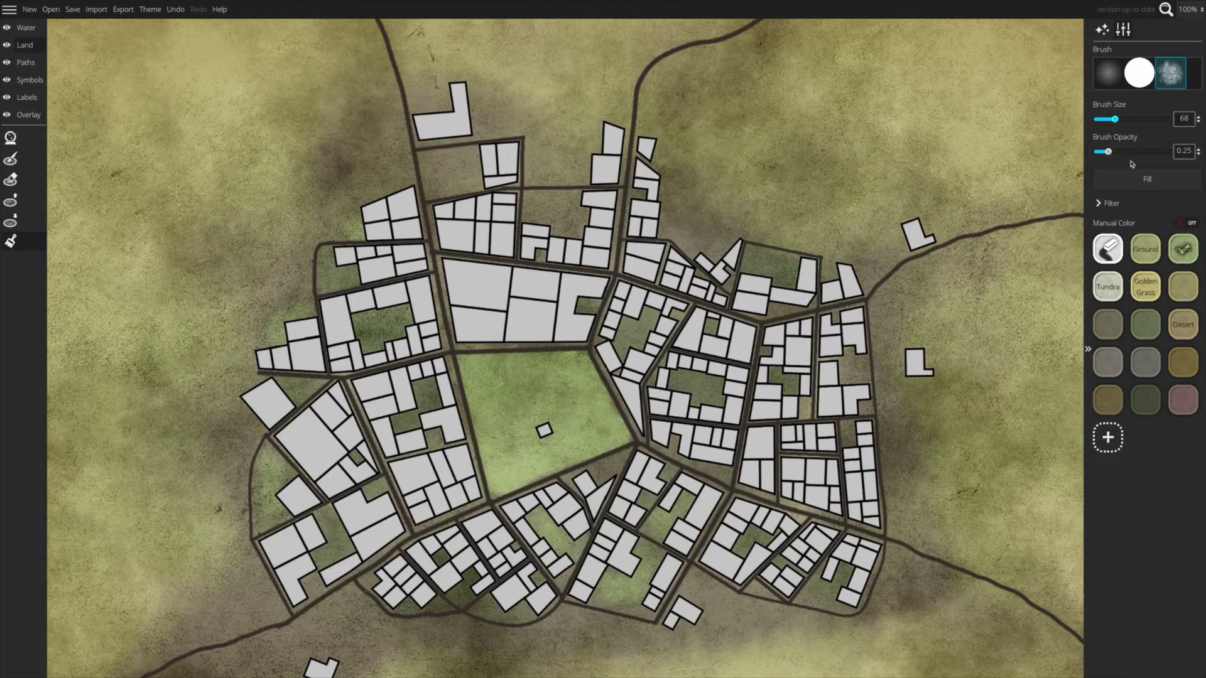
{"action": "scroll", "coordinate": [348, 234], "scroll_direction": "up", "scroll_amount": 4}
{"action": "left_click_drag", "start_coordinate": [458, 171], "coordinate": [504, 137]}
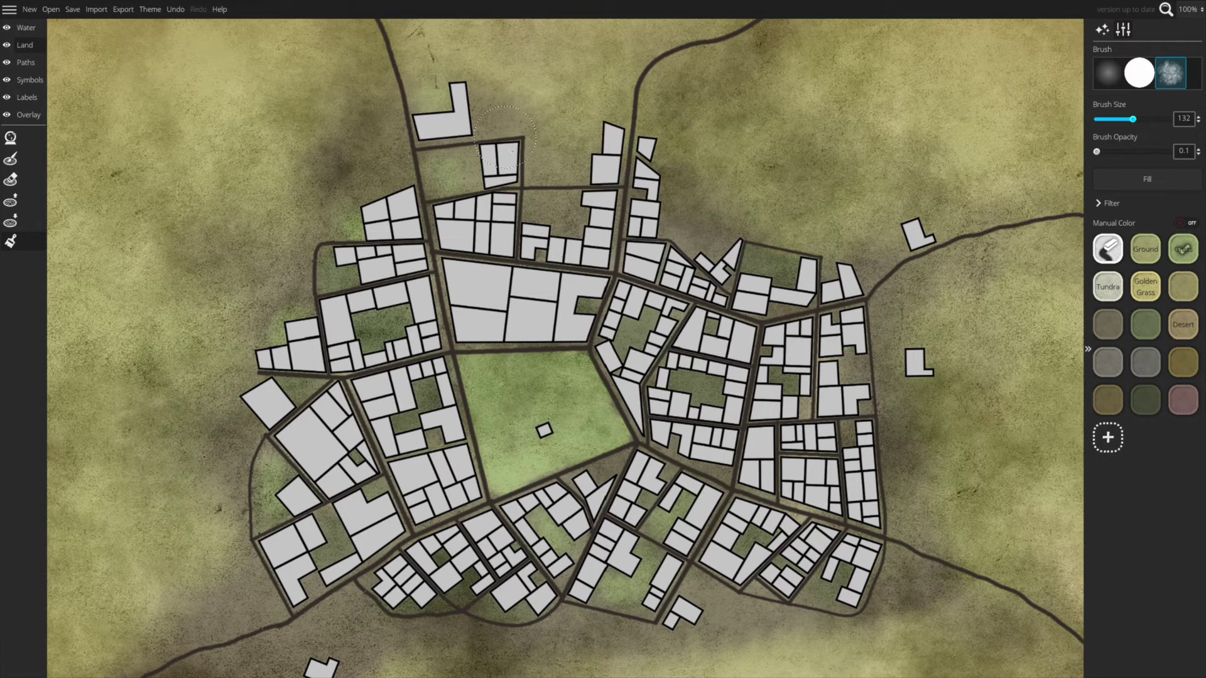
Paint Grass color patches across the countryside around the city with brush size 256 and opacity 0.19
{"action": "scroll", "coordinate": [758, 349], "scroll_direction": "down", "scroll_amount": 2}
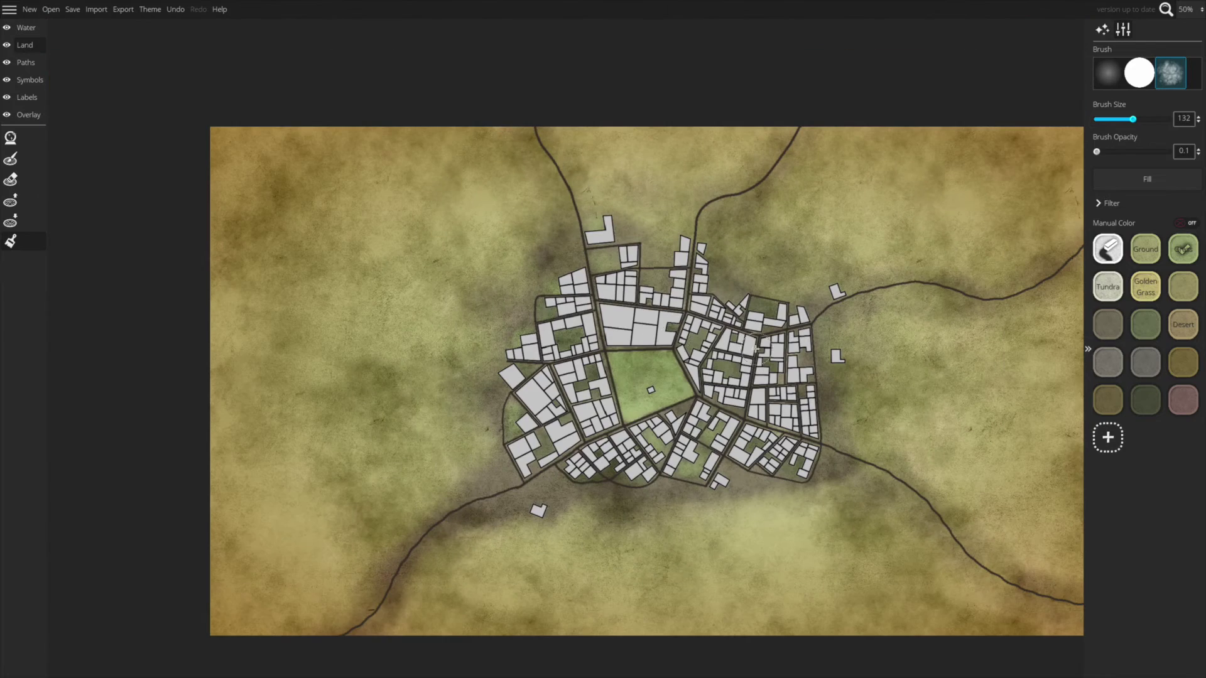
{"action": "left_click", "coordinate": [1168, 119]}
{"action": "left_click_drag", "start_coordinate": [759, 546], "coordinate": [873, 513]}
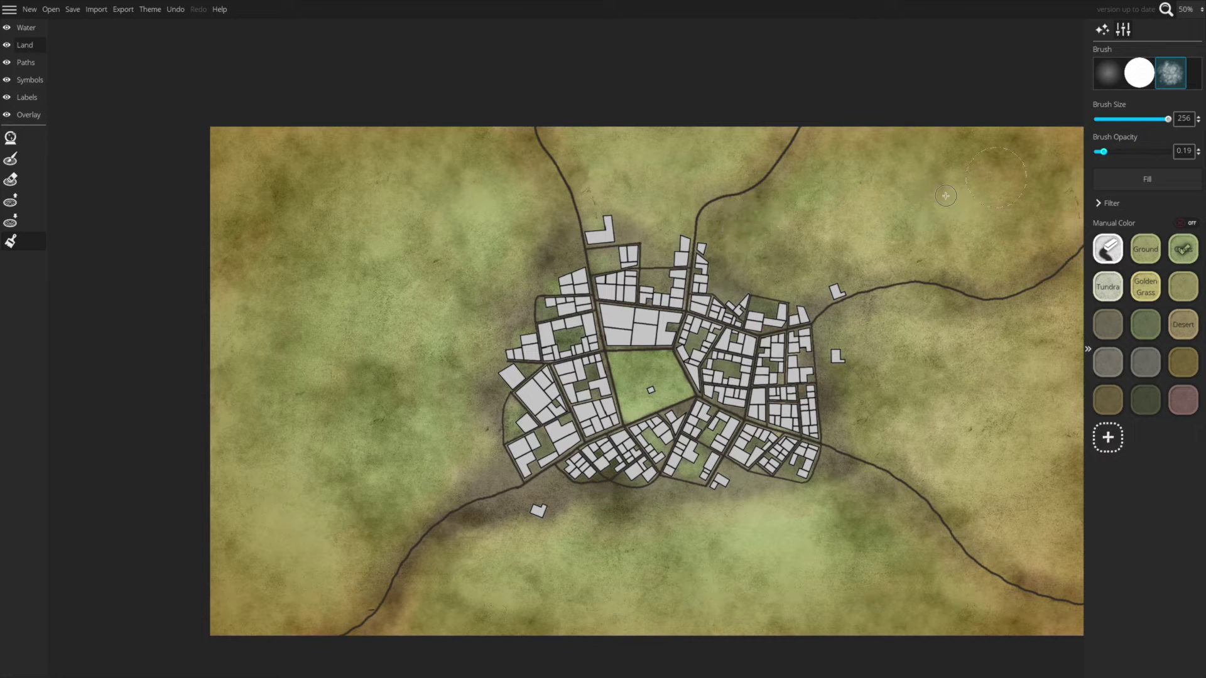
{"action": "left_click_drag", "start_coordinate": [828, 386], "coordinate": [581, 262]}
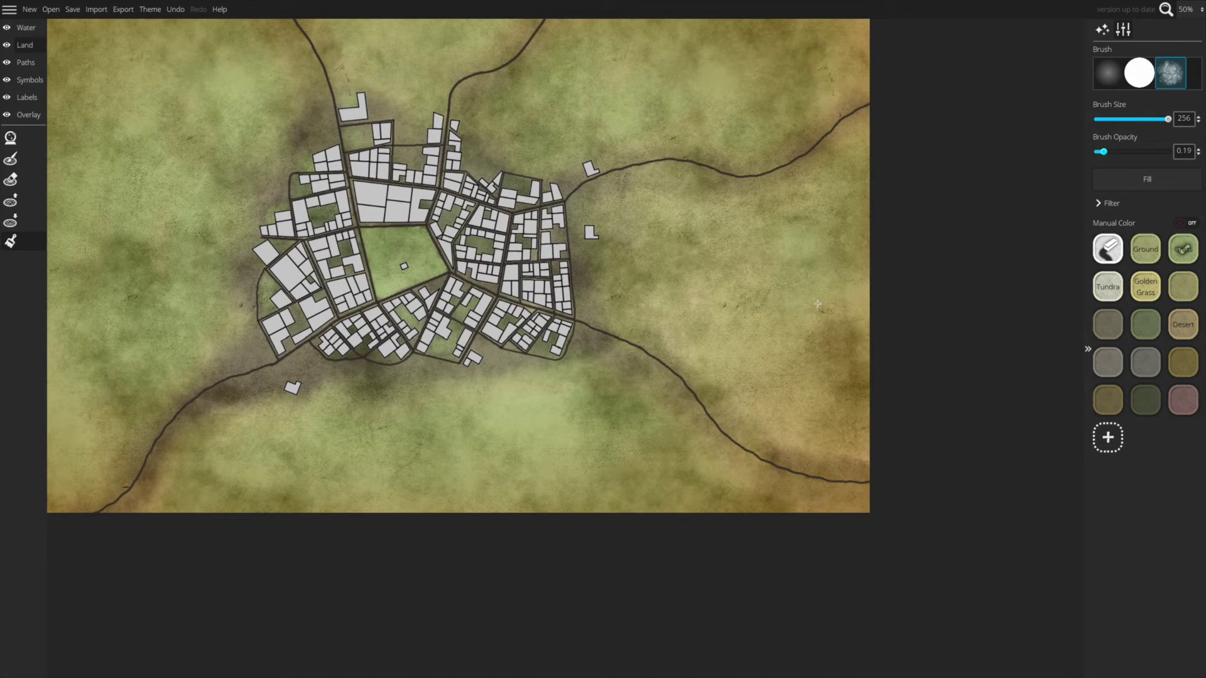
{"action": "left_click_drag", "start_coordinate": [710, 183], "coordinate": [824, 185]}
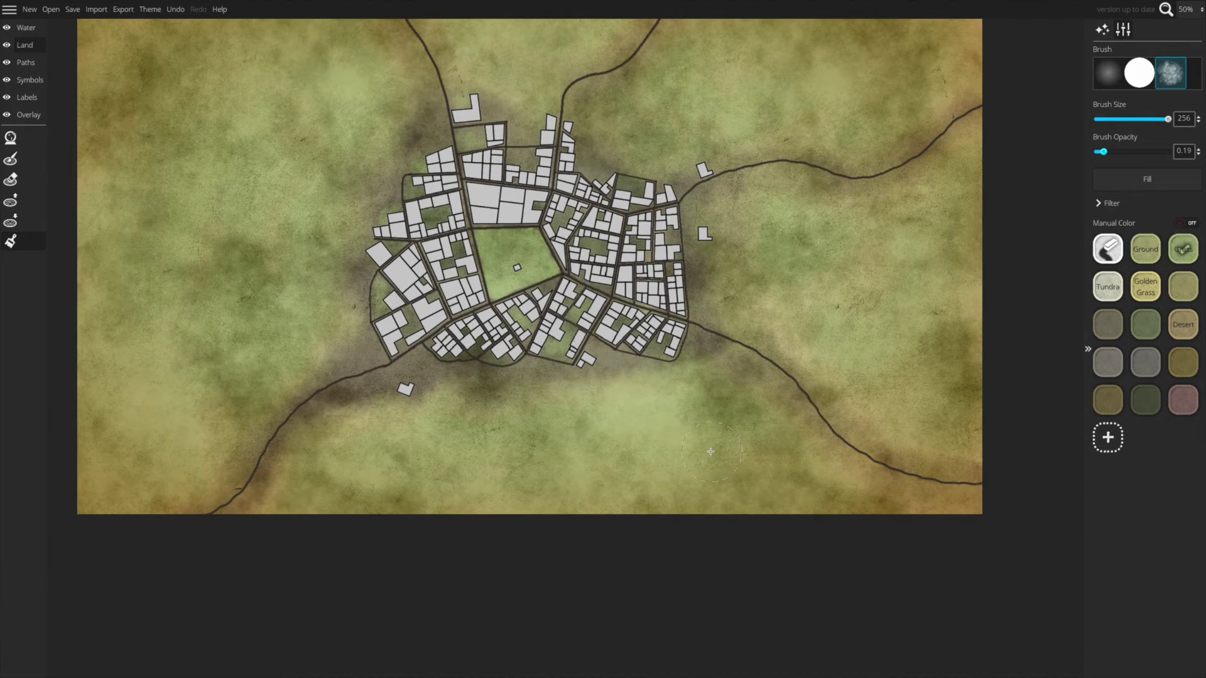
Paint dark green patches along the map's western side at opacity 0.19, and undo the last stroke
{"action": "left_click", "coordinate": [1142, 405]}
{"action": "scroll", "coordinate": [691, 283], "scroll_direction": "down", "scroll_amount": 1}
{"action": "mouse_move", "coordinate": [440, 251]}
{"action": "left_mouse_down"}
{"action": "mouse_move", "coordinate": [559, 265]}
{"action": "mouse_move", "coordinate": [615, 392]}
{"action": "left_mouse_up"}
{"action": "mouse_move", "coordinate": [296, 217]}
{"action": "left_mouse_down"}
{"action": "mouse_move", "coordinate": [271, 162]}
{"action": "mouse_move", "coordinate": [271, 180]}
{"action": "mouse_move", "coordinate": [301, 201]}
{"action": "mouse_move", "coordinate": [281, 249]}
{"action": "mouse_move", "coordinate": [331, 295]}
{"action": "mouse_move", "coordinate": [308, 512]}
{"action": "left_mouse_up"}
{"action": "left_click", "coordinate": [1145, 325]}
{"action": "left_click", "coordinate": [177, 9]}
{"action": "left_click", "coordinate": [178, 9]}
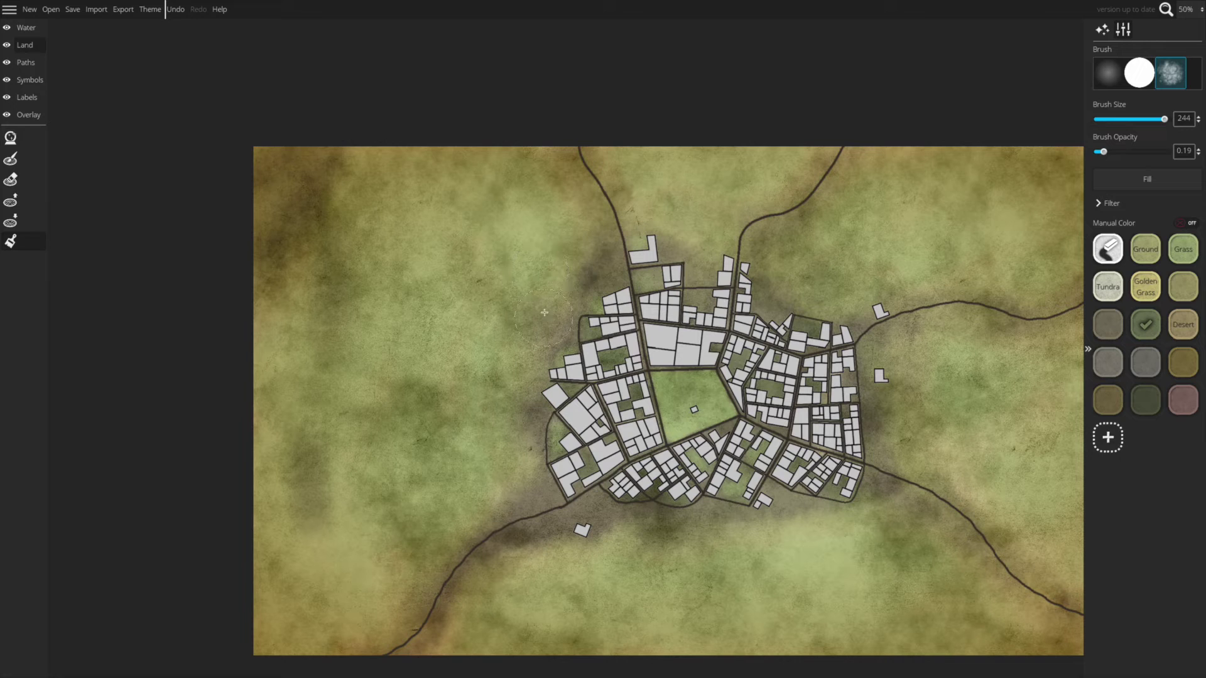
Paint darker green patches on the city's northwestern and northeastern outskirts with brush size 244 and opacity 0.19
{"action": "mouse_move", "coordinate": [780, 294]}
{"action": "left_mouse_down"}
{"action": "mouse_move", "coordinate": [851, 226]}
{"action": "mouse_move", "coordinate": [806, 235]}
{"action": "left_mouse_up"}
{"action": "left_click_drag", "start_coordinate": [723, 326], "coordinate": [597, 285]}
{"action": "left_click", "coordinate": [1146, 263]}
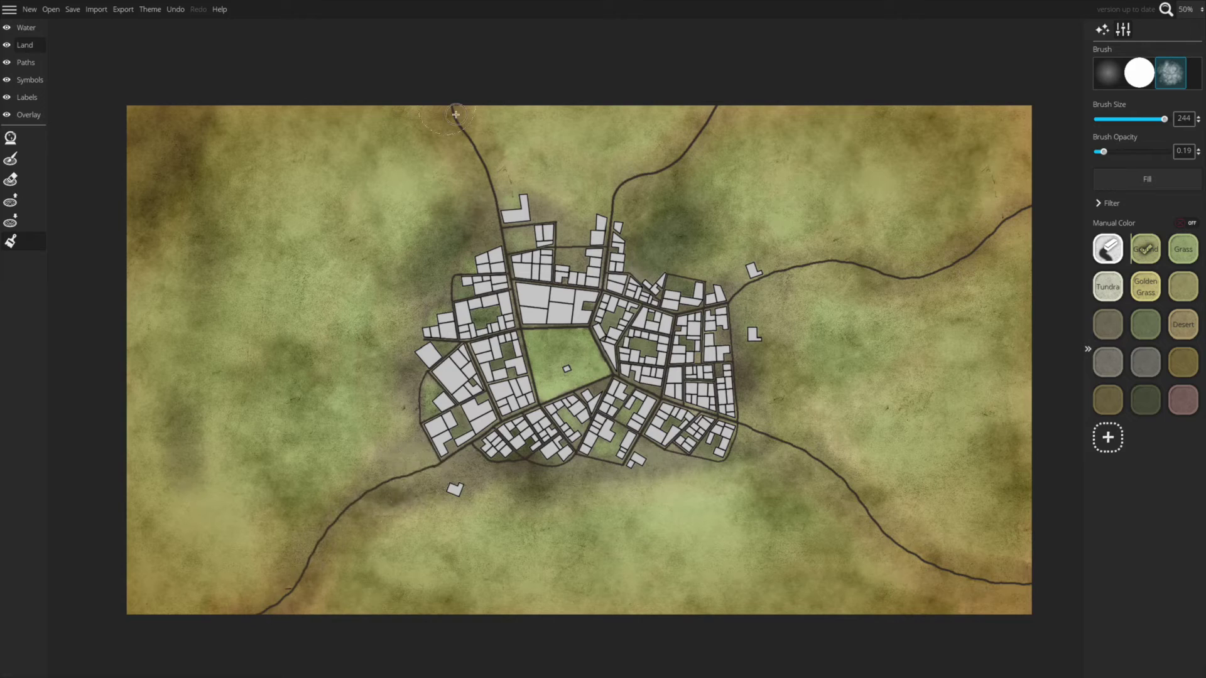
Paint Golden Grass patches over the fields north and east of the city with an enlarged brush at opacity 0.19
{"action": "scroll", "coordinate": [568, 365], "scroll_direction": "up", "scroll_amount": 5}
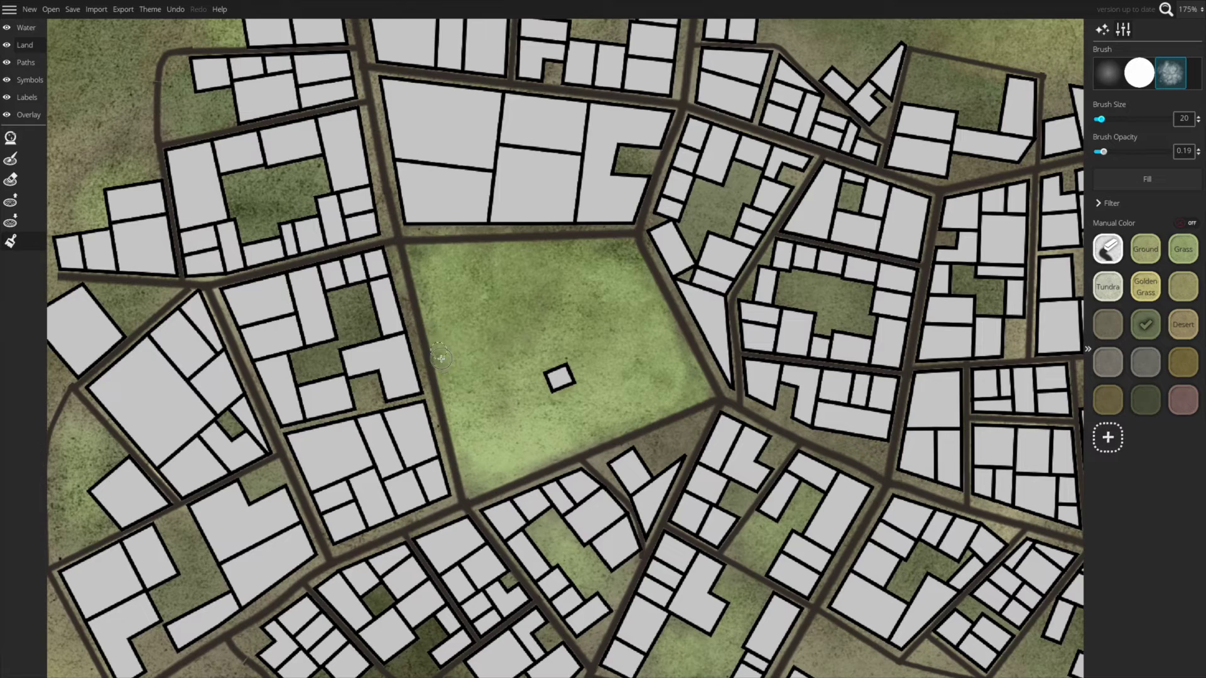
{"action": "left_click", "coordinate": [1146, 287]}
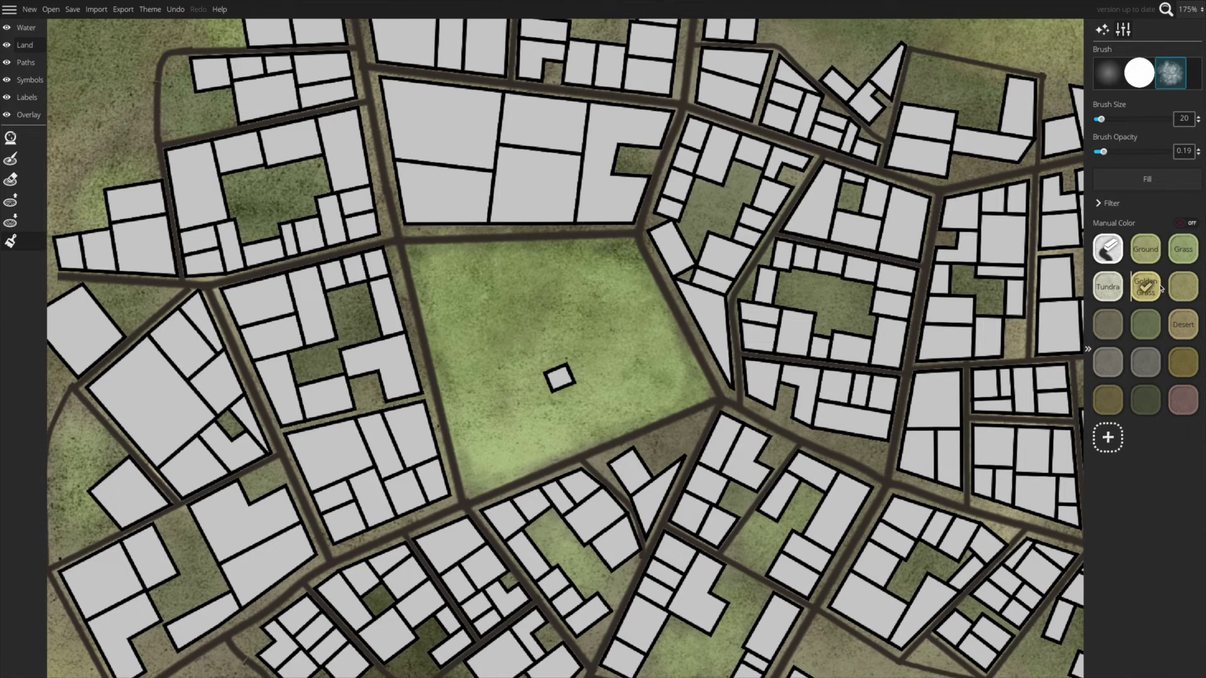
{"action": "scroll", "coordinate": [619, 286], "scroll_direction": "down", "scroll_amount": 5}
{"action": "left_click_drag", "start_coordinate": [1100, 119], "coordinate": [1150, 119]}
{"action": "mouse_move", "coordinate": [1025, 259]}
{"action": "left_mouse_down"}
{"action": "mouse_move", "coordinate": [909, 278]}
{"action": "mouse_move", "coordinate": [898, 239]}
{"action": "mouse_move", "coordinate": [980, 308]}
{"action": "mouse_move", "coordinate": [1028, 461]}
{"action": "mouse_move", "coordinate": [870, 252]}
{"action": "mouse_move", "coordinate": [990, 423]}
{"action": "left_mouse_up"}
{"action": "mouse_move", "coordinate": [846, 118]}
{"action": "left_mouse_down"}
{"action": "mouse_move", "coordinate": [964, 111]}
{"action": "mouse_move", "coordinate": [856, 57]}
{"action": "mouse_move", "coordinate": [805, 94]}
{"action": "mouse_move", "coordinate": [1026, 126]}
{"action": "mouse_move", "coordinate": [952, 33]}
{"action": "mouse_move", "coordinate": [1006, 110]}
{"action": "left_mouse_up"}
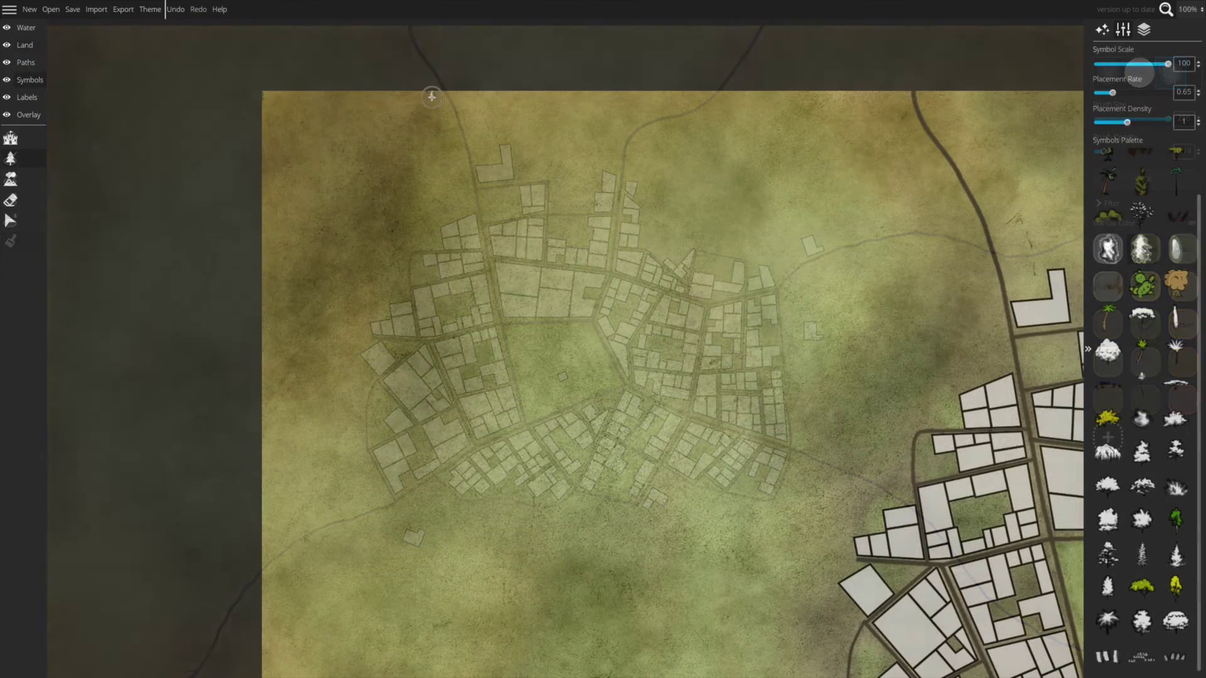
Fill the map's northwest corner with a dense forest of tree symbols at scale 100, placement rate 0.65 and density 1
{"action": "mouse_move", "coordinate": [431, 97]}
{"action": "left_mouse_down"}
{"action": "mouse_move", "coordinate": [452, 160]}
{"action": "mouse_move", "coordinate": [408, 187]}
{"action": "mouse_move", "coordinate": [414, 232]}
{"action": "mouse_move", "coordinate": [399, 258]}
{"action": "mouse_move", "coordinate": [374, 231]}
{"action": "mouse_move", "coordinate": [335, 228]}
{"action": "mouse_move", "coordinate": [322, 345]}
{"action": "mouse_move", "coordinate": [256, 307]}
{"action": "mouse_move", "coordinate": [311, 396]}
{"action": "left_mouse_up"}
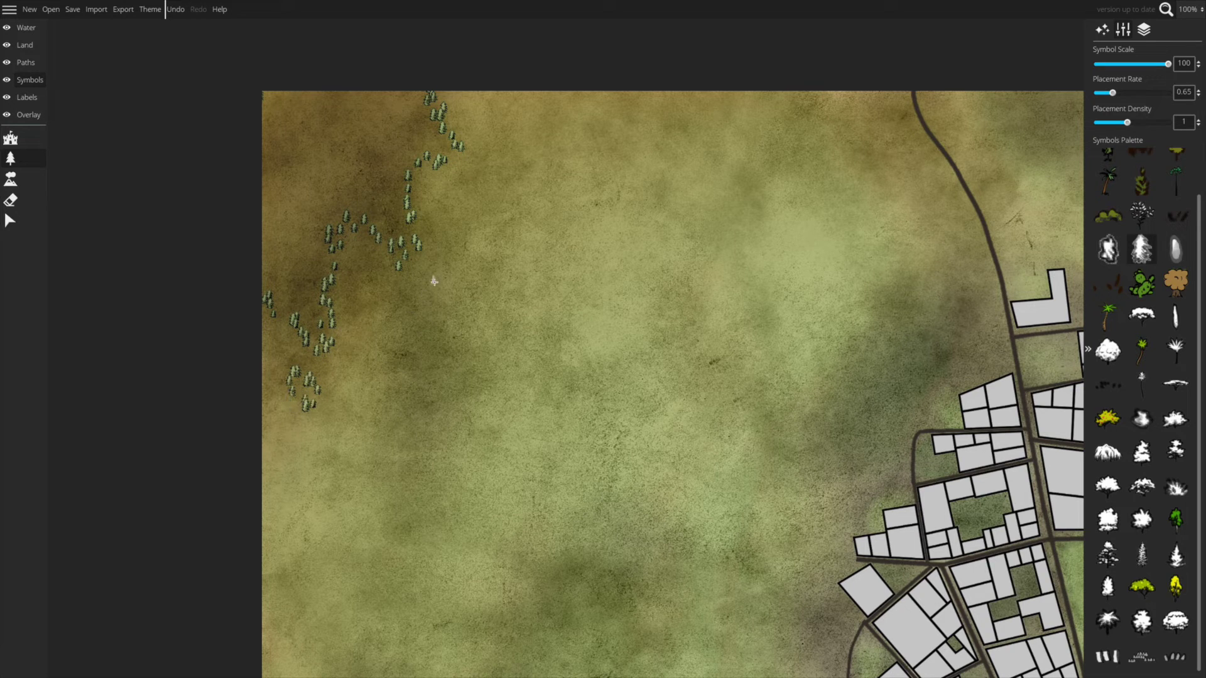
{"action": "mouse_move", "coordinate": [350, 196]}
{"action": "left_mouse_down"}
{"action": "mouse_move", "coordinate": [261, 113]}
{"action": "mouse_move", "coordinate": [289, 135]}
{"action": "mouse_move", "coordinate": [342, 100]}
{"action": "mouse_move", "coordinate": [377, 183]}
{"action": "mouse_move", "coordinate": [401, 112]}
{"action": "mouse_move", "coordinate": [395, 210]}
{"action": "mouse_move", "coordinate": [362, 120]}
{"action": "mouse_move", "coordinate": [284, 282]}
{"action": "mouse_move", "coordinate": [319, 325]}
{"action": "mouse_move", "coordinate": [295, 283]}
{"action": "mouse_move", "coordinate": [289, 182]}
{"action": "mouse_move", "coordinate": [365, 189]}
{"action": "left_mouse_up"}
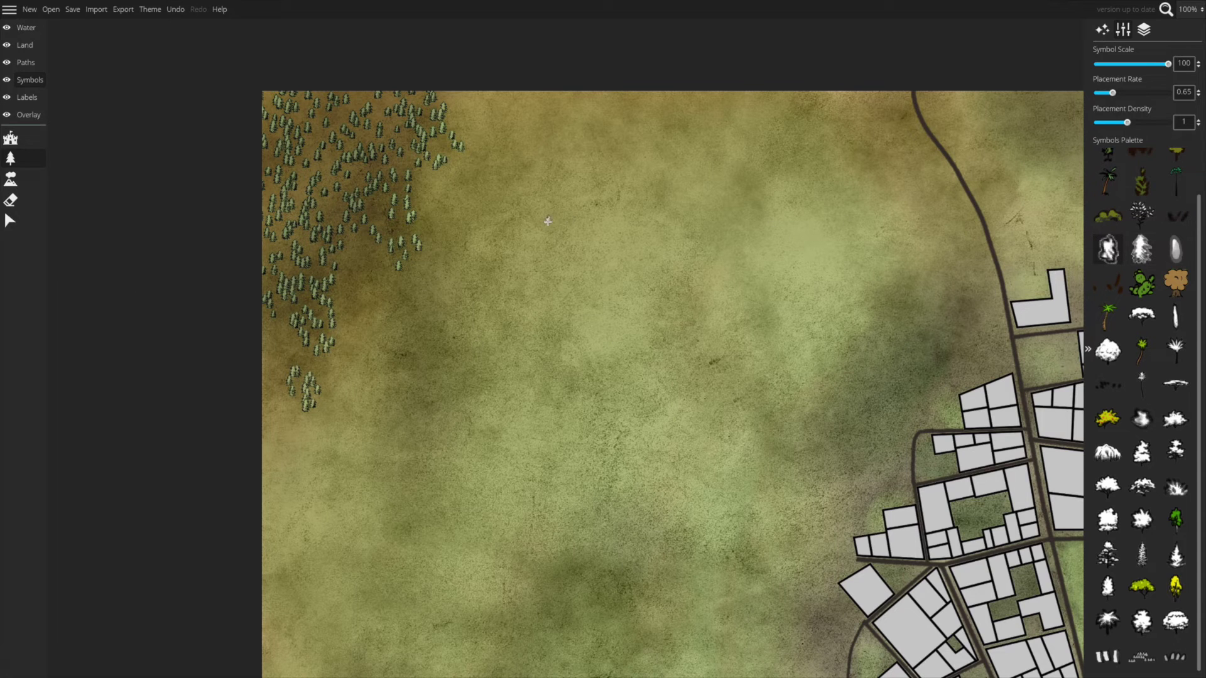
{"action": "mouse_move", "coordinate": [266, 107]}
{"action": "left_mouse_down"}
{"action": "mouse_move", "coordinate": [264, 135]}
{"action": "mouse_move", "coordinate": [282, 138]}
{"action": "mouse_move", "coordinate": [349, 108]}
{"action": "mouse_move", "coordinate": [297, 194]}
{"action": "mouse_move", "coordinate": [322, 136]}
{"action": "mouse_move", "coordinate": [375, 105]}
{"action": "mouse_move", "coordinate": [366, 143]}
{"action": "mouse_move", "coordinate": [405, 113]}
{"action": "mouse_move", "coordinate": [416, 127]}
{"action": "mouse_move", "coordinate": [424, 110]}
{"action": "mouse_move", "coordinate": [403, 101]}
{"action": "mouse_move", "coordinate": [395, 236]}
{"action": "mouse_move", "coordinate": [392, 142]}
{"action": "mouse_move", "coordinate": [348, 157]}
{"action": "mouse_move", "coordinate": [332, 126]}
{"action": "mouse_move", "coordinate": [300, 125]}
{"action": "mouse_move", "coordinate": [267, 97]}
{"action": "mouse_move", "coordinate": [281, 100]}
{"action": "mouse_move", "coordinate": [314, 192]}
{"action": "mouse_move", "coordinate": [289, 197]}
{"action": "mouse_move", "coordinate": [271, 231]}
{"action": "mouse_move", "coordinate": [286, 259]}
{"action": "mouse_move", "coordinate": [291, 234]}
{"action": "mouse_move", "coordinate": [266, 279]}
{"action": "mouse_move", "coordinate": [322, 340]}
{"action": "mouse_move", "coordinate": [314, 268]}
{"action": "mouse_move", "coordinate": [330, 202]}
{"action": "mouse_move", "coordinate": [363, 167]}
{"action": "mouse_move", "coordinate": [394, 243]}
{"action": "mouse_move", "coordinate": [407, 236]}
{"action": "mouse_move", "coordinate": [423, 165]}
{"action": "mouse_move", "coordinate": [484, 175]}
{"action": "mouse_move", "coordinate": [431, 152]}
{"action": "mouse_move", "coordinate": [458, 154]}
{"action": "mouse_move", "coordinate": [452, 268]}
{"action": "mouse_move", "coordinate": [337, 393]}
{"action": "mouse_move", "coordinate": [294, 375]}
{"action": "mouse_move", "coordinate": [310, 412]}
{"action": "left_mouse_up"}
Place smaller tree clusters southeast of the corner forest and along the city's northwestern outskirts
{"action": "mouse_move", "coordinate": [432, 337]}
{"action": "left_mouse_down"}
{"action": "mouse_move", "coordinate": [451, 365]}
{"action": "mouse_move", "coordinate": [425, 345]}
{"action": "mouse_move", "coordinate": [431, 408]}
{"action": "left_mouse_up"}
{"action": "mouse_move", "coordinate": [426, 337]}
{"action": "left_mouse_down"}
{"action": "mouse_move", "coordinate": [417, 349]}
{"action": "mouse_move", "coordinate": [428, 355]}
{"action": "left_mouse_up"}
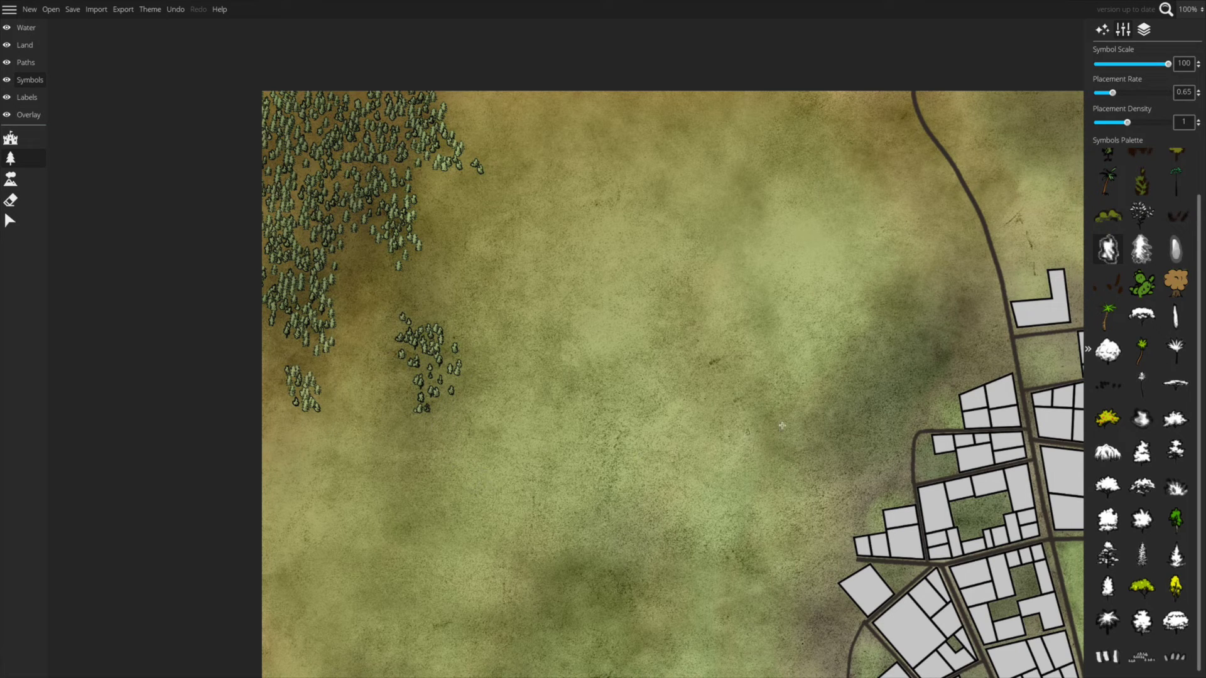
{"action": "mouse_move", "coordinate": [938, 338]}
{"action": "left_mouse_down"}
{"action": "mouse_move", "coordinate": [851, 458]}
{"action": "mouse_move", "coordinate": [845, 408]}
{"action": "mouse_move", "coordinate": [930, 321]}
{"action": "mouse_move", "coordinate": [892, 383]}
{"action": "mouse_move", "coordinate": [904, 367]}
{"action": "left_mouse_up"}
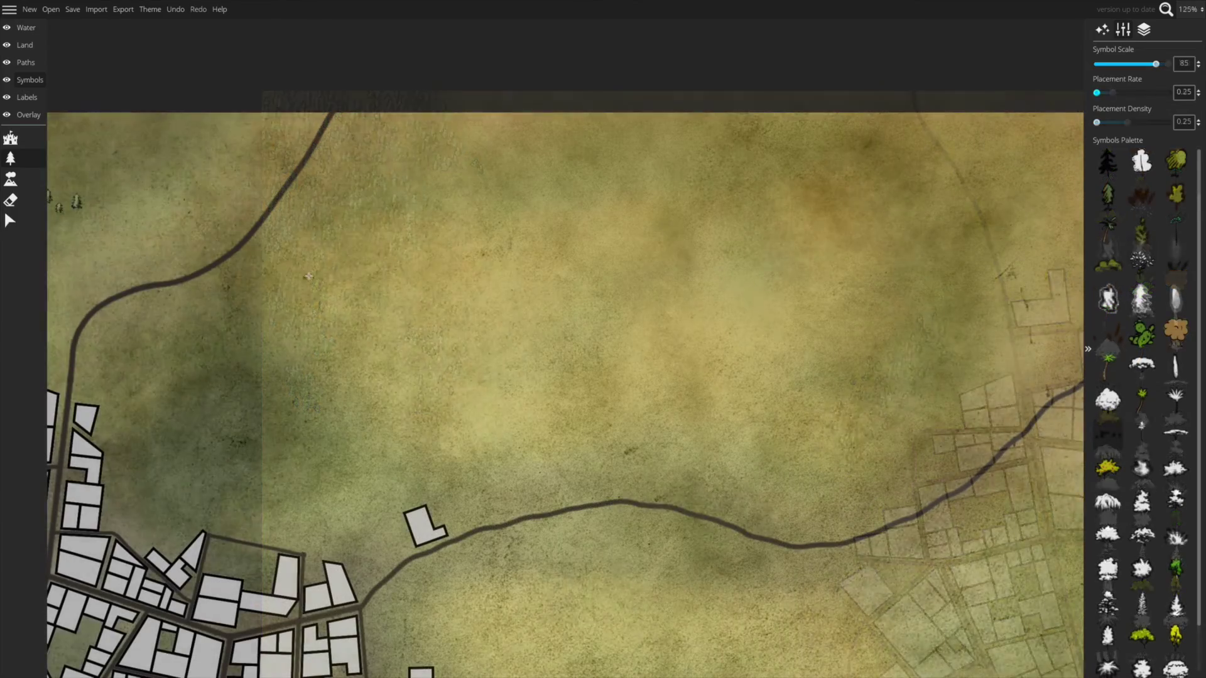
Scatter small grass tuft symbols over the northeastern and eastern fields with scale 85, placement rate 0.25 and density 0.25
{"action": "left_click_drag", "start_coordinate": [309, 276], "coordinate": [797, 128]}
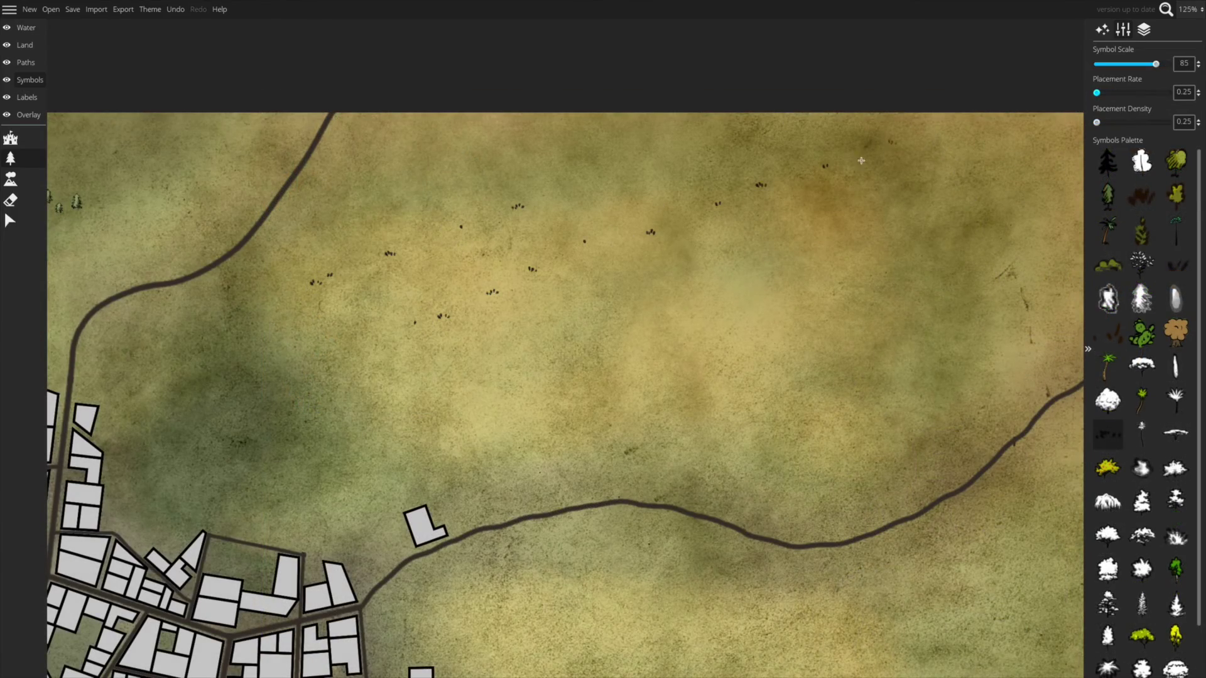
{"action": "left_click_drag", "start_coordinate": [861, 160], "coordinate": [1069, 263]}
{"action": "scroll", "coordinate": [772, 274], "scroll_direction": "down", "scroll_amount": 2}
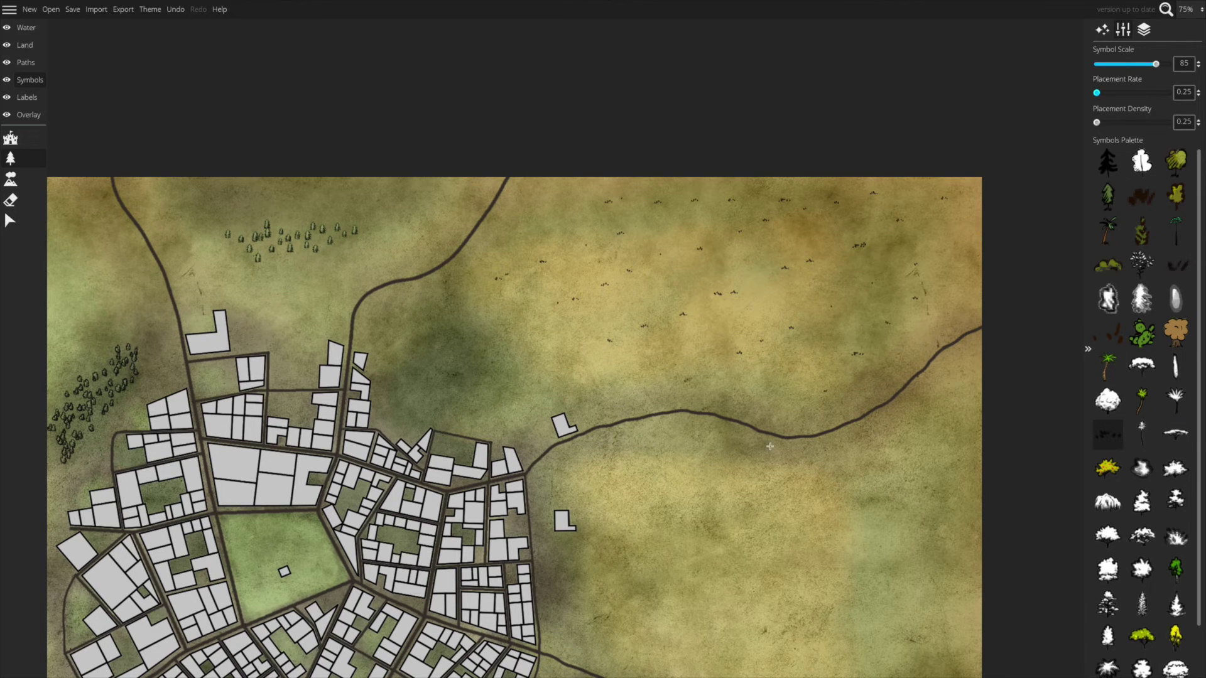
{"action": "left_click_drag", "start_coordinate": [770, 446], "coordinate": [667, 224]}
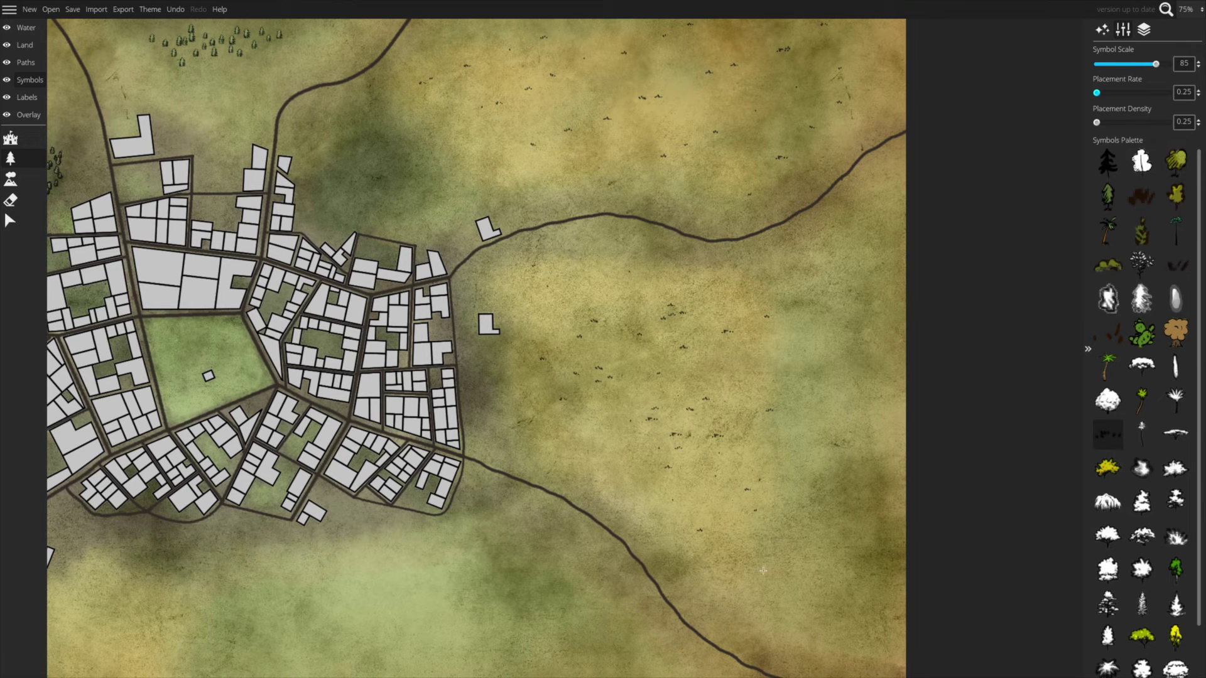
Undo the last grass strokes and scatter tufts over the eastern and southern fields at scale 80, placement rate 0.25 and density 0.25
{"action": "left_click", "coordinate": [169, 19]}
{"action": "left_click_drag", "start_coordinate": [622, 110], "coordinate": [615, 34]}
{"action": "scroll", "coordinate": [594, 463], "scroll_direction": "down", "scroll_amount": 1}
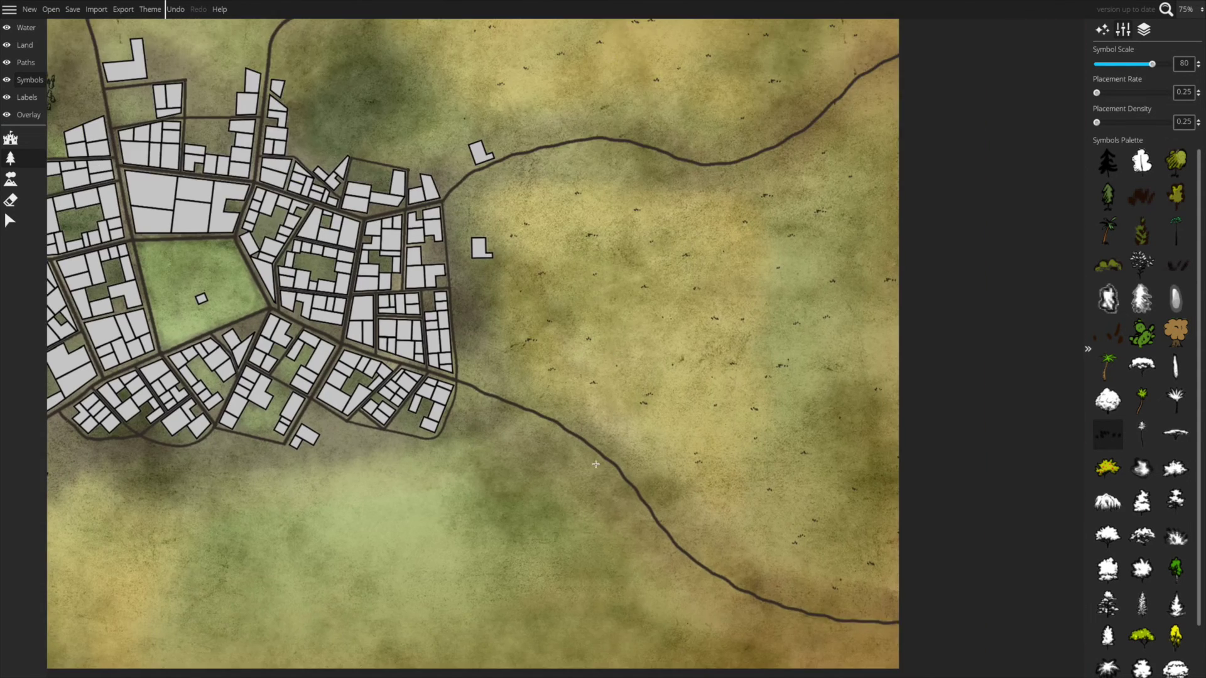
{"action": "left_click_drag", "start_coordinate": [595, 463], "coordinate": [826, 243]}
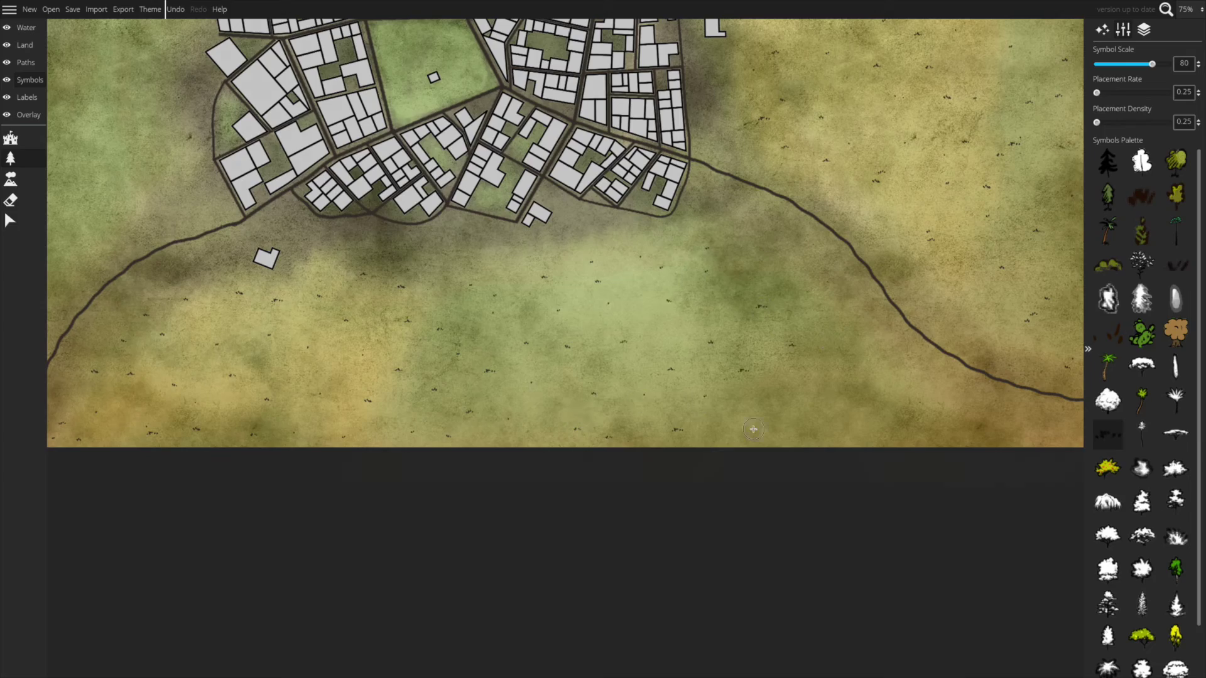
Undo the last tree symbol placed in the city's southern blocks
{"action": "scroll", "coordinate": [753, 429], "scroll_direction": "up", "scroll_amount": 5}
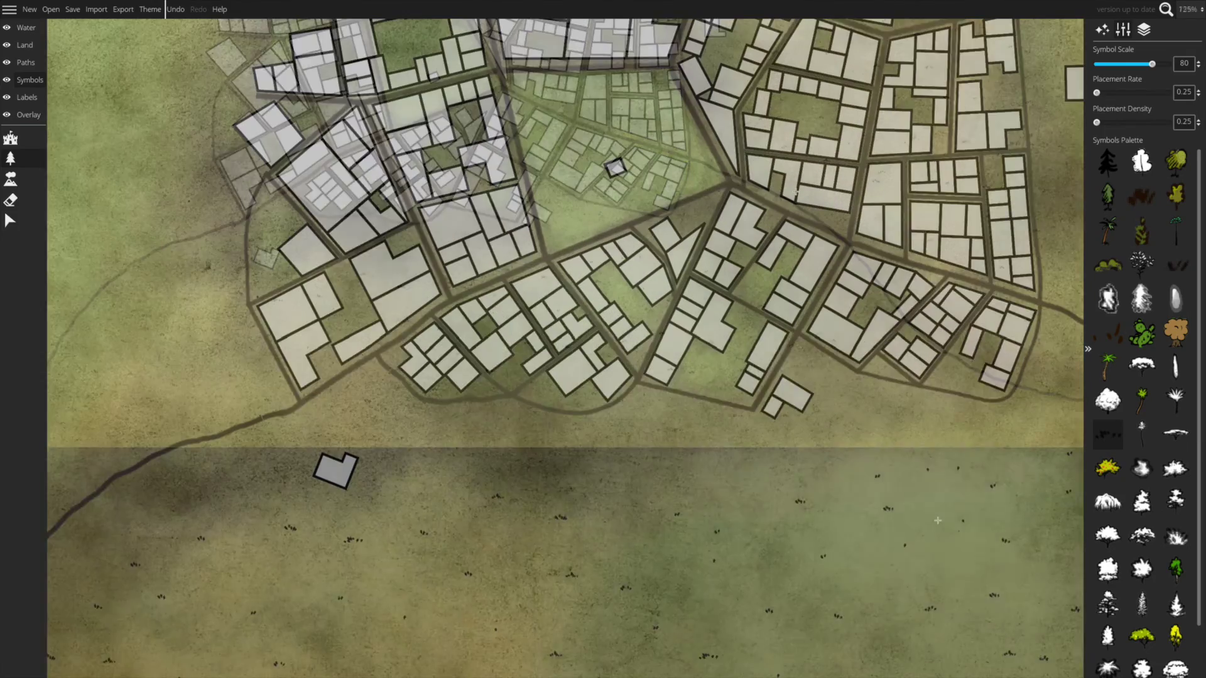
{"action": "scroll", "coordinate": [795, 191], "scroll_direction": "up", "scroll_amount": 1}
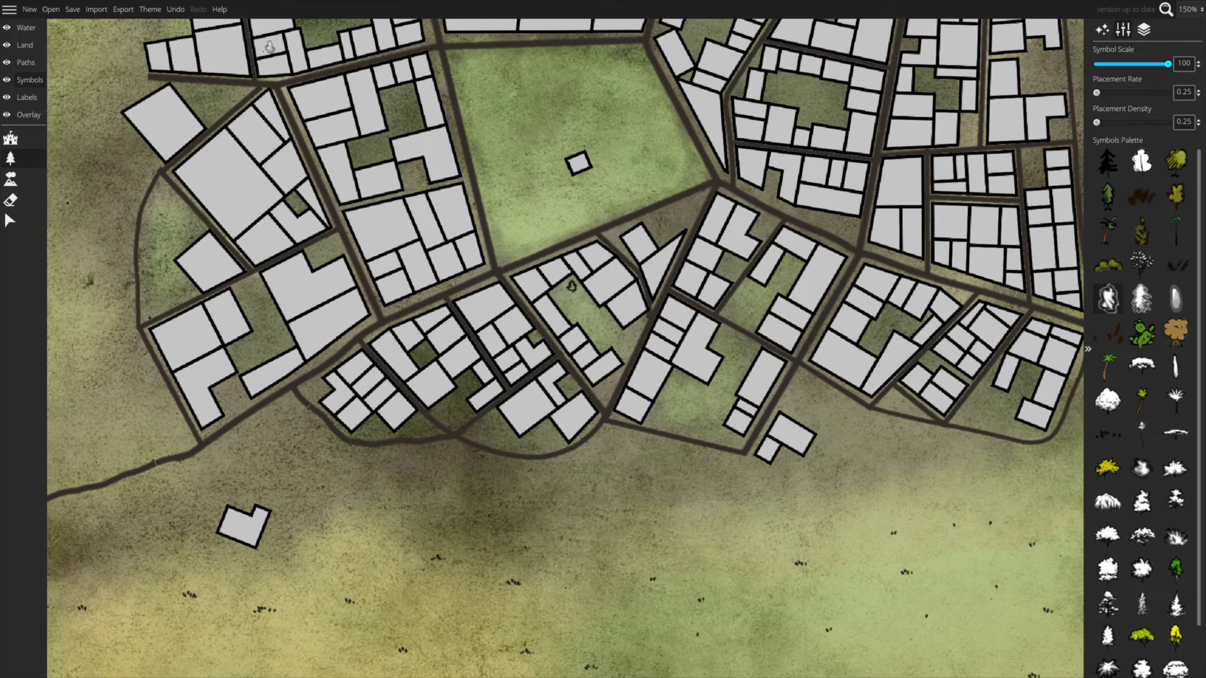
{"action": "left_click", "coordinate": [176, 9]}
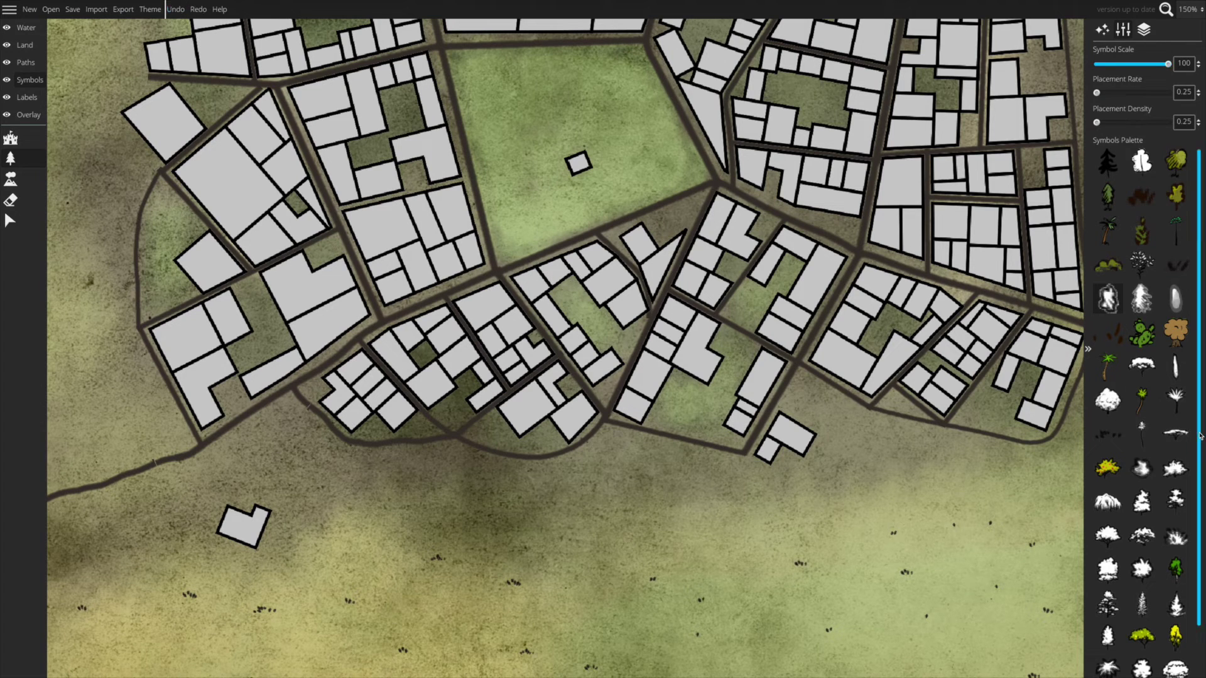
Place single broad-crowned tree symbols at scale 35 in the open yards of the southern and southwestern city blocks
{"action": "scroll", "coordinate": [1143, 377], "scroll_direction": "down", "scroll_amount": 2}
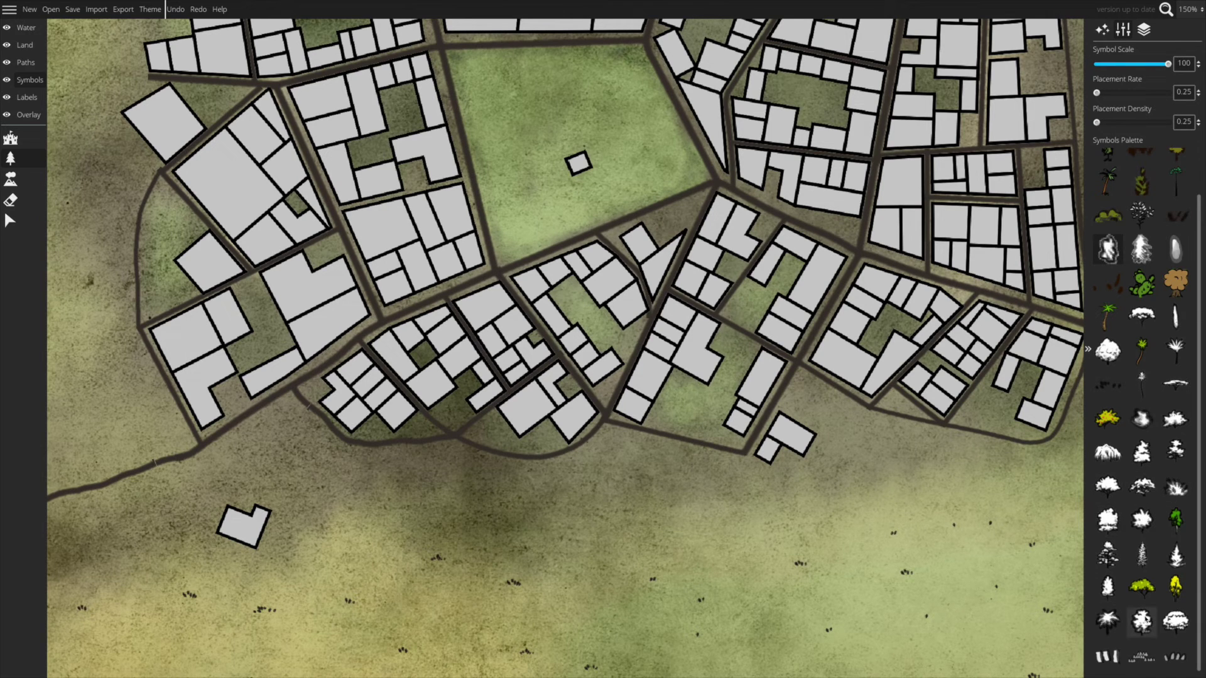
{"action": "left_click", "coordinate": [1175, 621]}
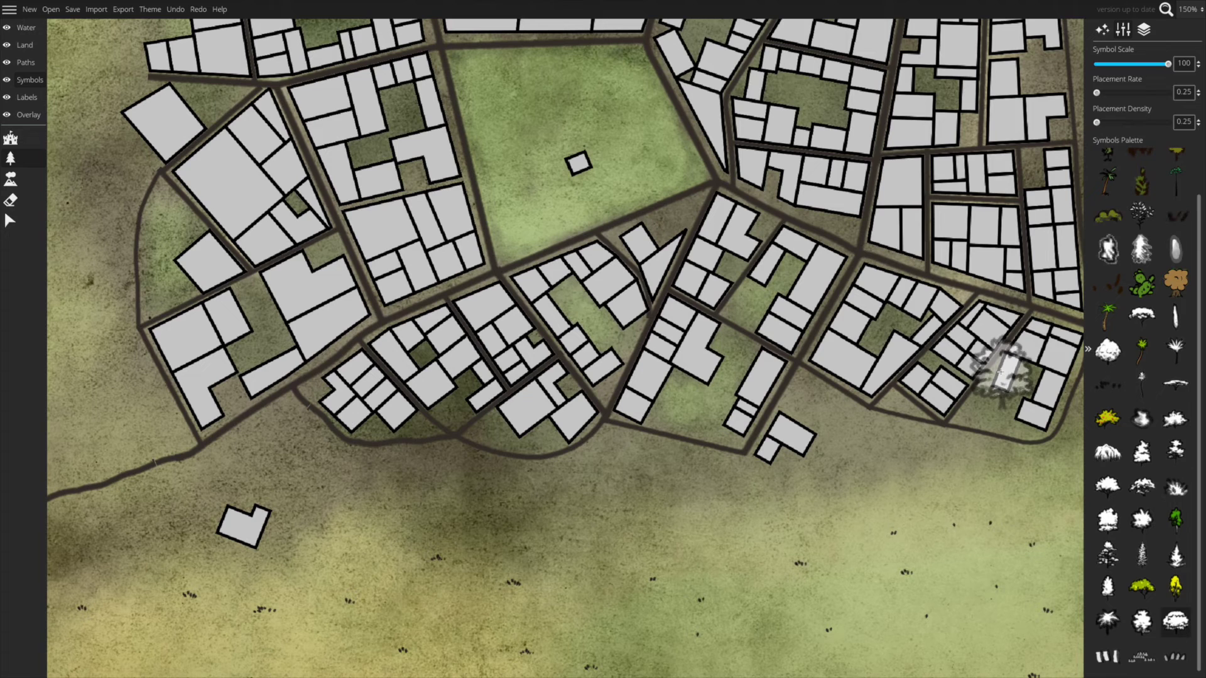
{"action": "left_click", "coordinate": [1133, 64]}
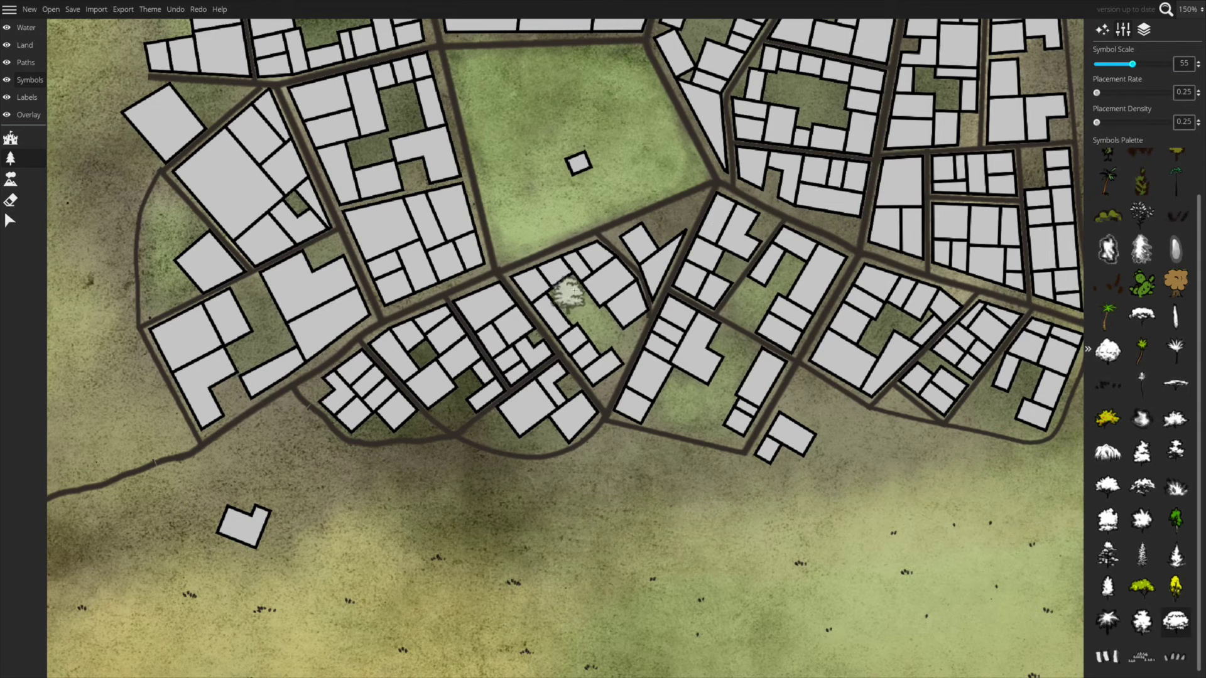
{"action": "scroll", "coordinate": [575, 290], "scroll_direction": "down", "scroll_amount": 4}
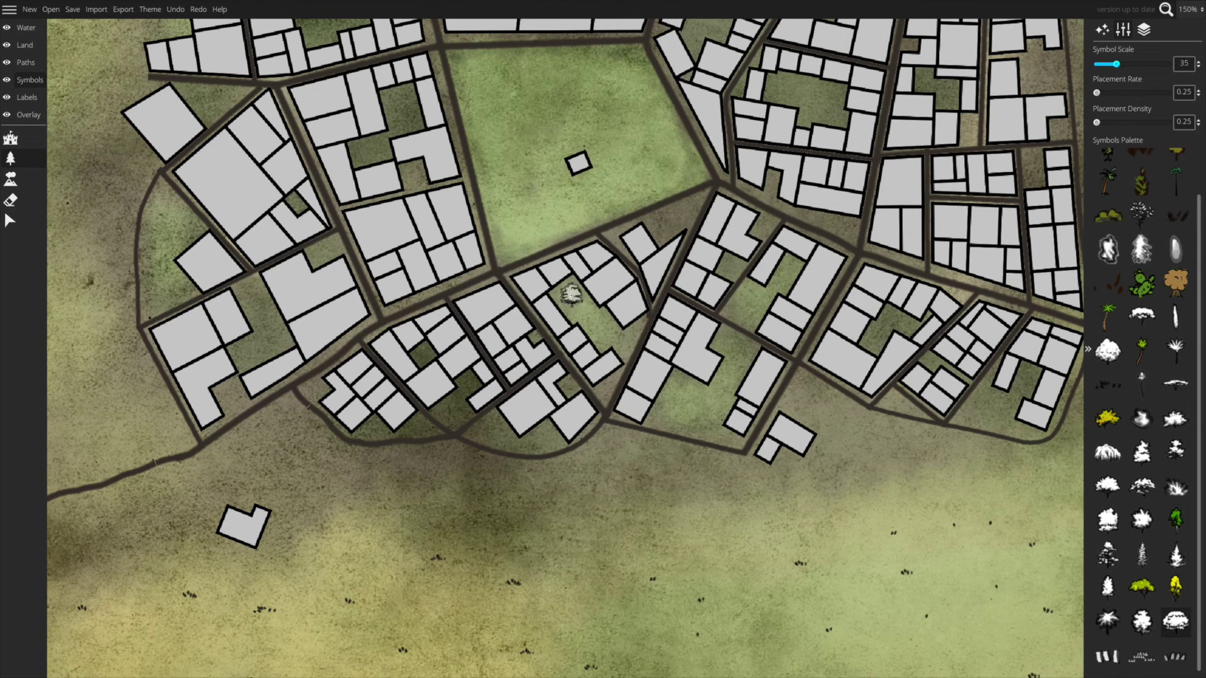
{"action": "left_click", "coordinate": [572, 294]}
{"action": "left_click", "coordinate": [747, 306]}
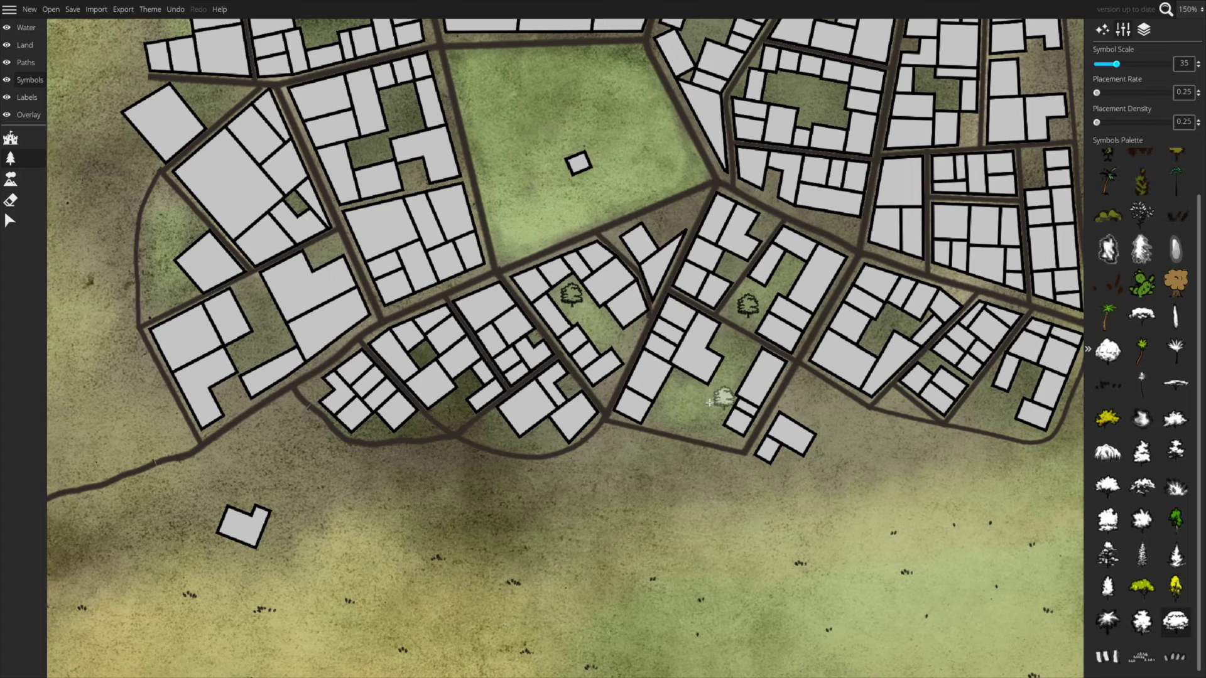
{"action": "left_click", "coordinate": [669, 409]}
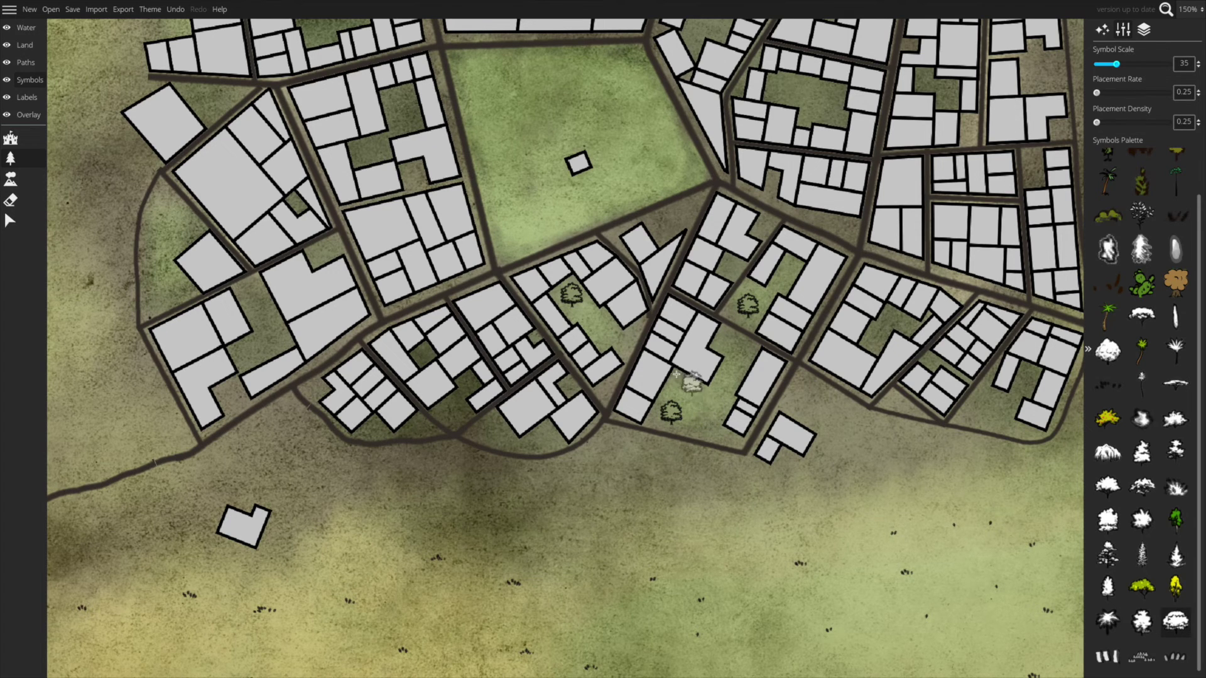
{"action": "left_click", "coordinate": [490, 425]}
{"action": "left_click", "coordinate": [161, 291]}
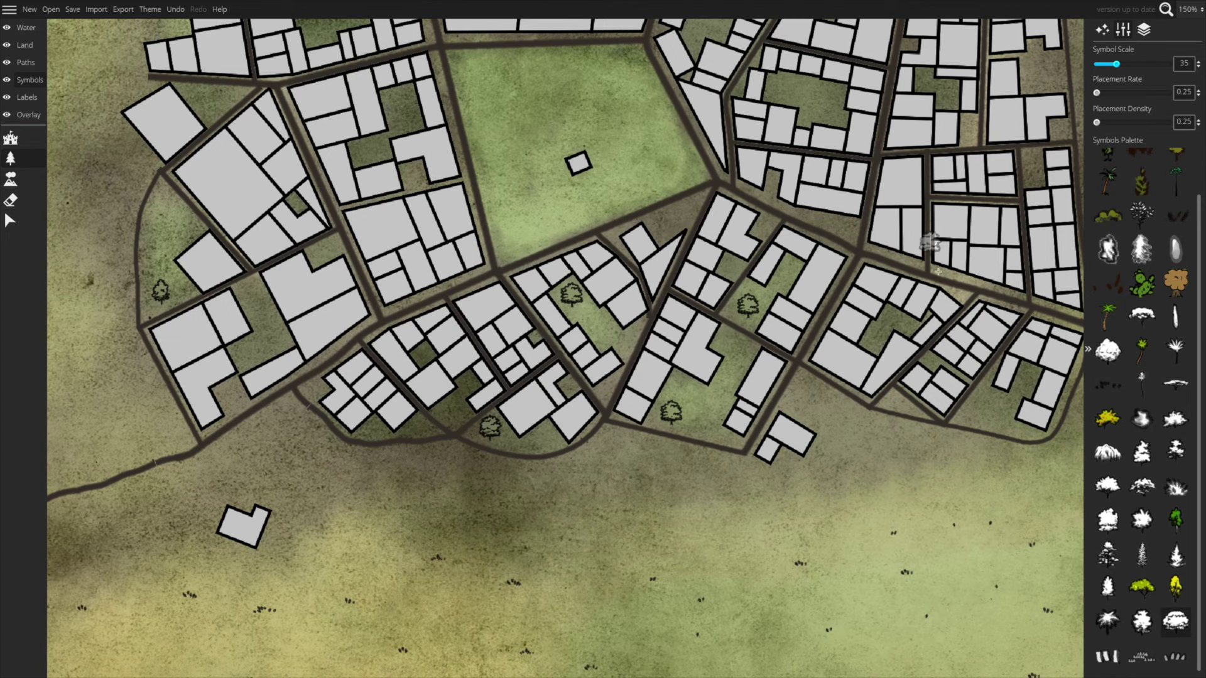
Add broad-crowned trees to the southeastern block's yard and, at a reduced scale, to the northwestern block's open ground
{"action": "left_click_drag", "start_coordinate": [981, 182], "coordinate": [744, 368]}
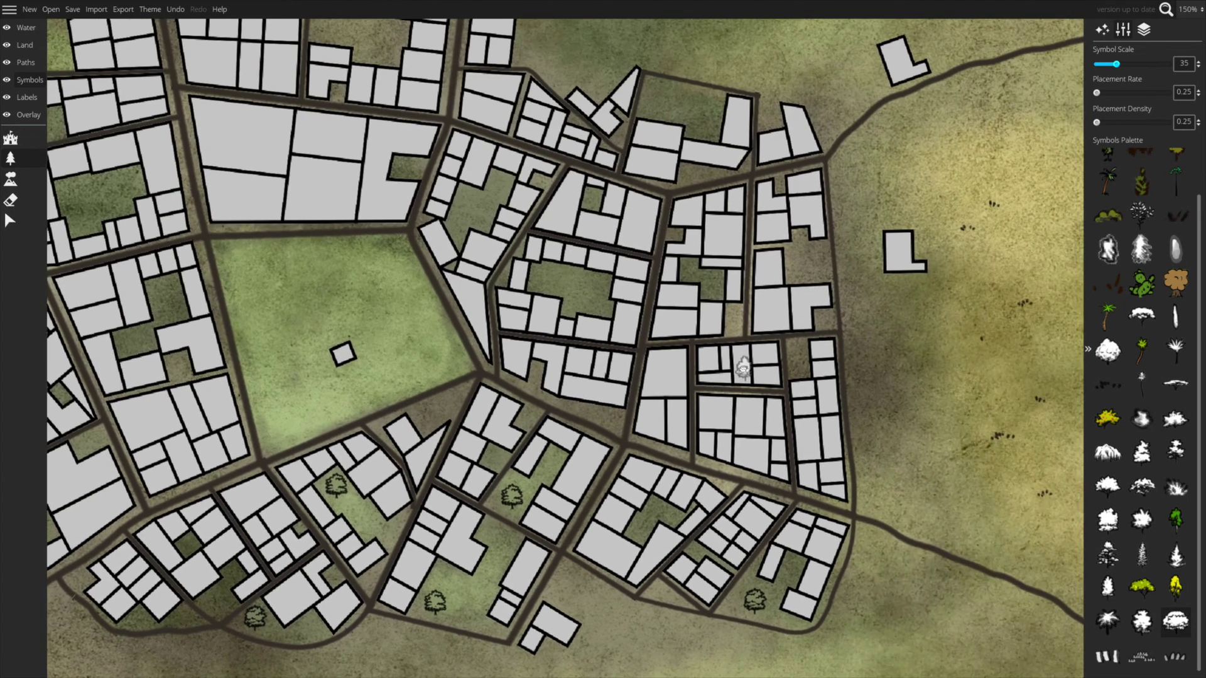
{"action": "key", "text": "bracketleft"}
{"action": "key", "text": "bracketleft"}
{"action": "scroll", "coordinate": [464, 202], "scroll_direction": "down", "scroll_amount": 1}
{"action": "left_click_drag", "start_coordinate": [443, 199], "coordinate": [573, 243]}
{"action": "left_click", "coordinate": [224, 183]}
Place larger broad-crowned trees at scale 60 around the corners of the central green
{"action": "key", "text": "bracketright"}
{"action": "key", "text": "bracketright"}
{"action": "key", "text": "bracketright"}
{"action": "key", "text": "bracketright"}
{"action": "key", "text": "bracketright"}
{"action": "key", "text": "bracketright"}
{"action": "key", "text": "bracketright"}
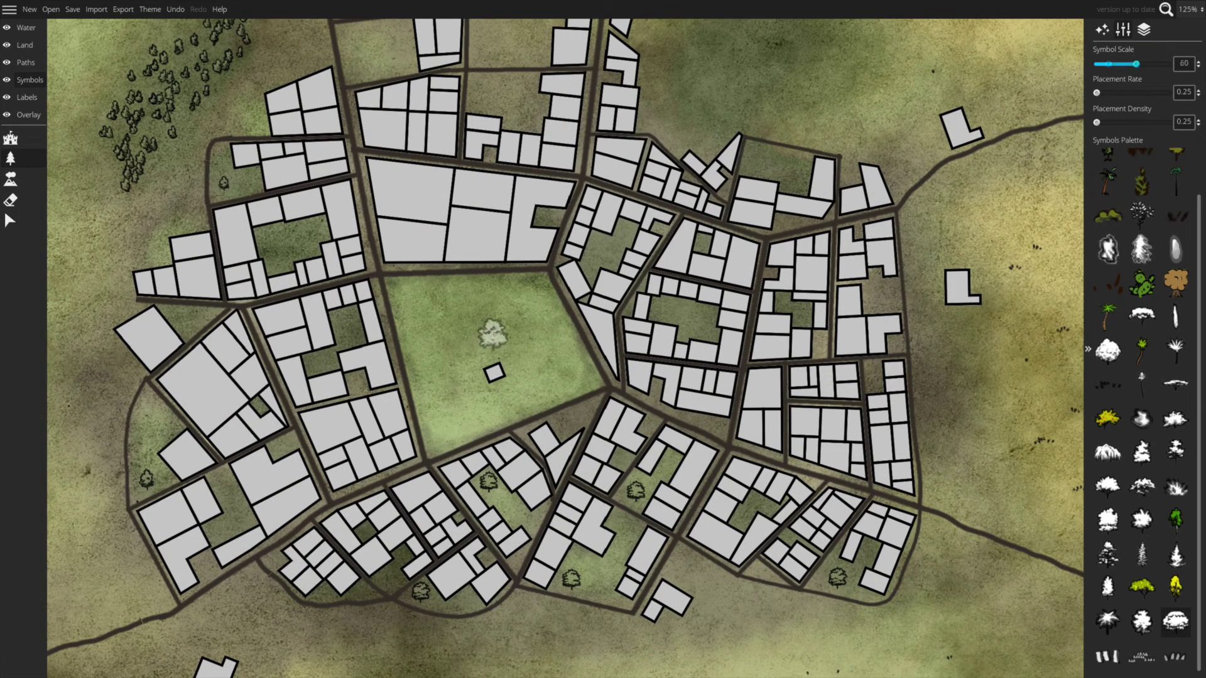
{"action": "left_click", "coordinate": [576, 371]}
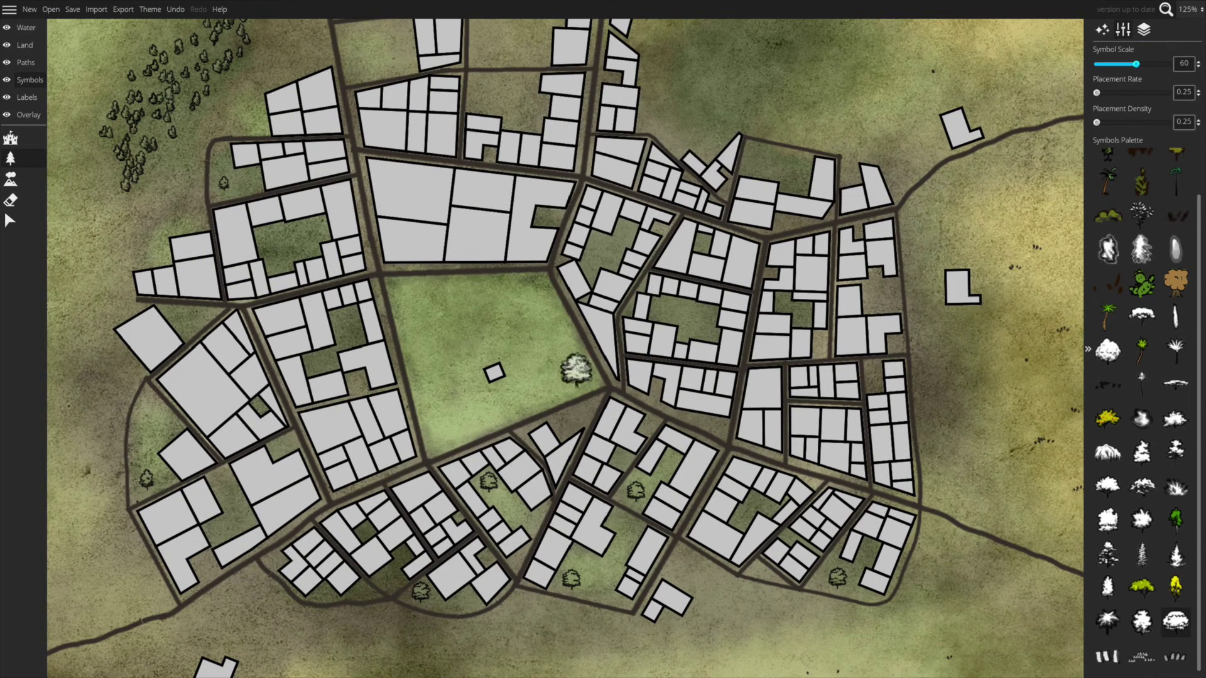
{"action": "left_click", "coordinate": [442, 428]}
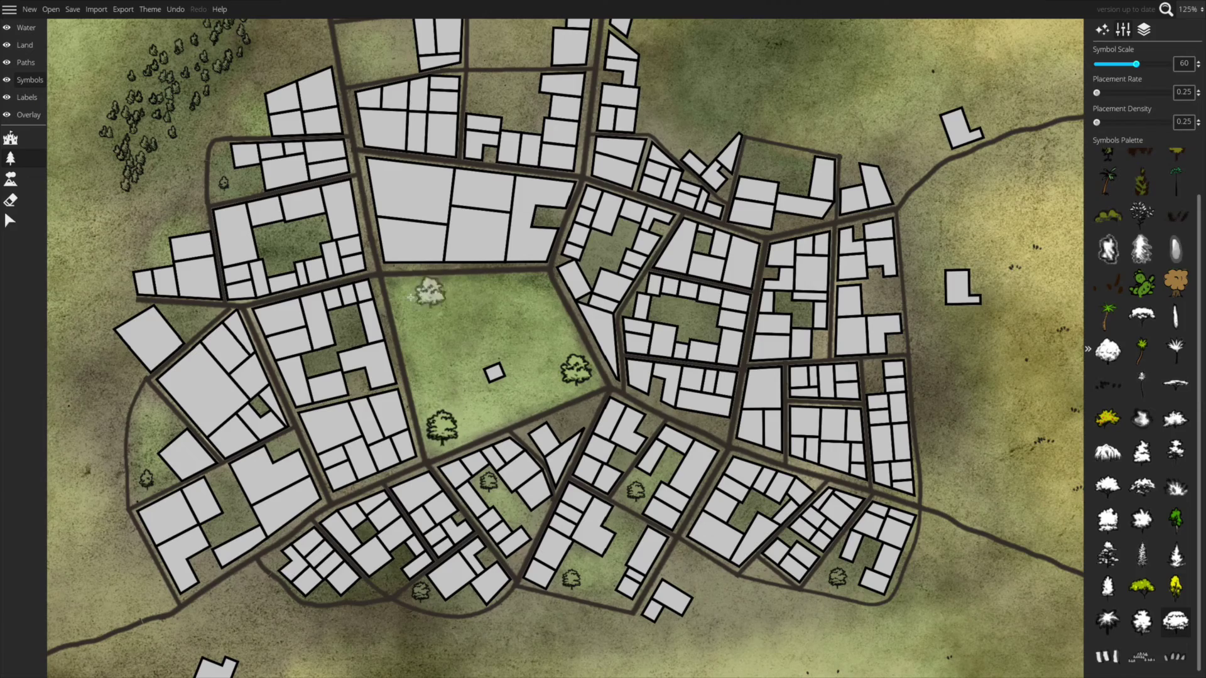
{"action": "left_click", "coordinate": [405, 290]}
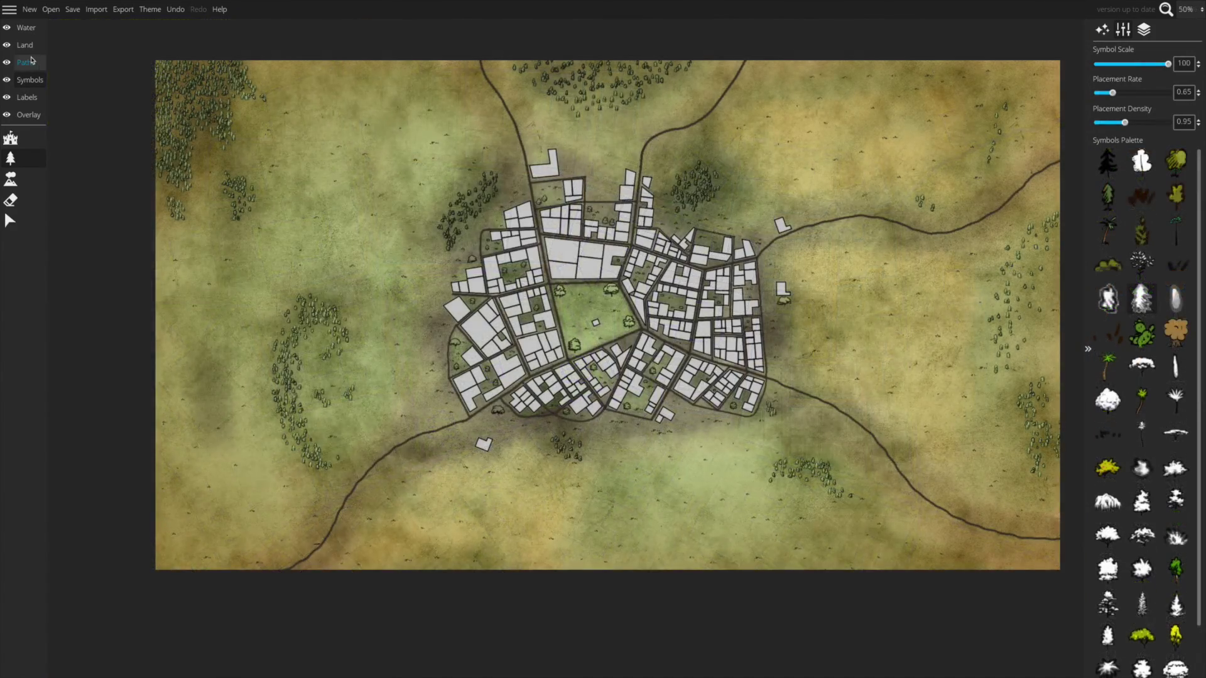
Paint muted dark green ground under the southeastern tree cluster at opacity 0.19 and the eastern clusters at opacity 0.1, brush size 256
{"action": "left_click", "coordinate": [25, 44]}
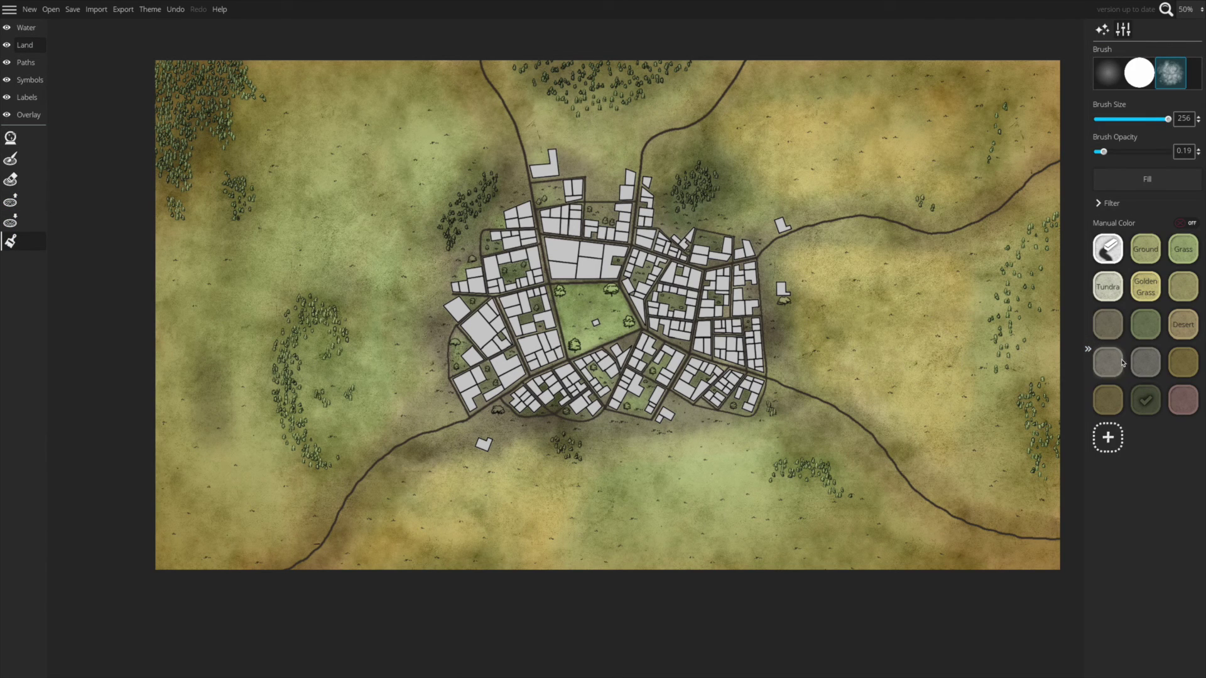
{"action": "left_click", "coordinate": [1148, 329]}
{"action": "left_click", "coordinate": [794, 471]}
{"action": "left_click", "coordinate": [816, 479]}
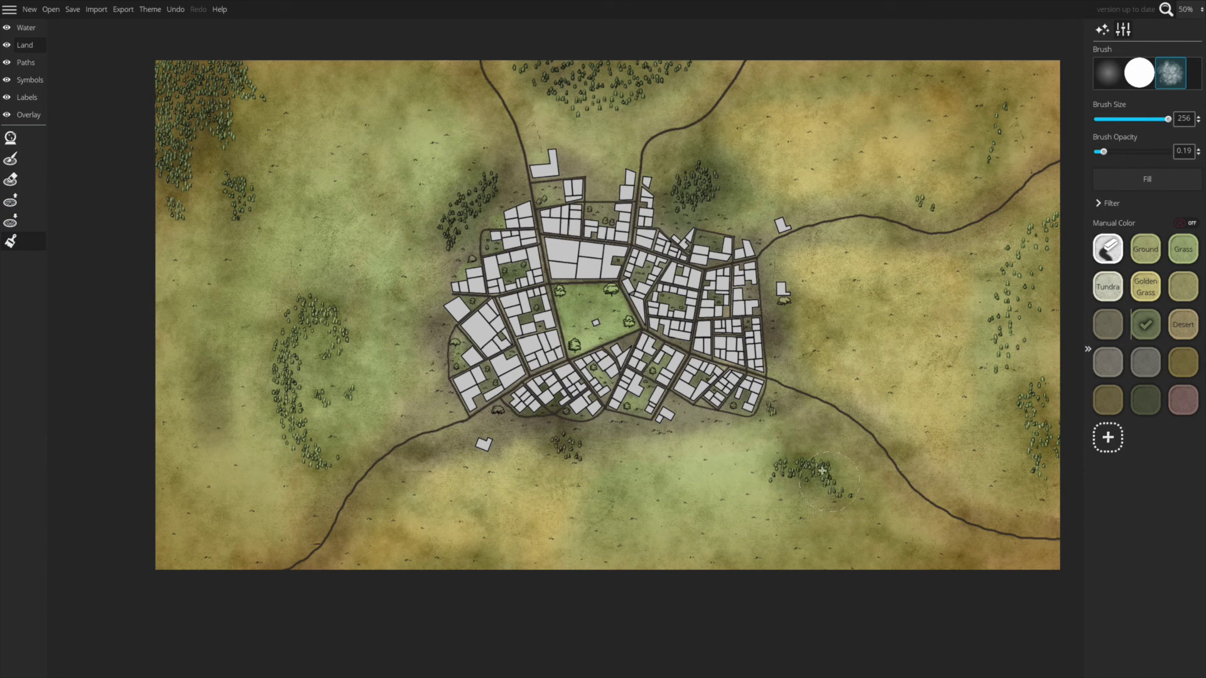
{"action": "left_click", "coordinate": [823, 472]}
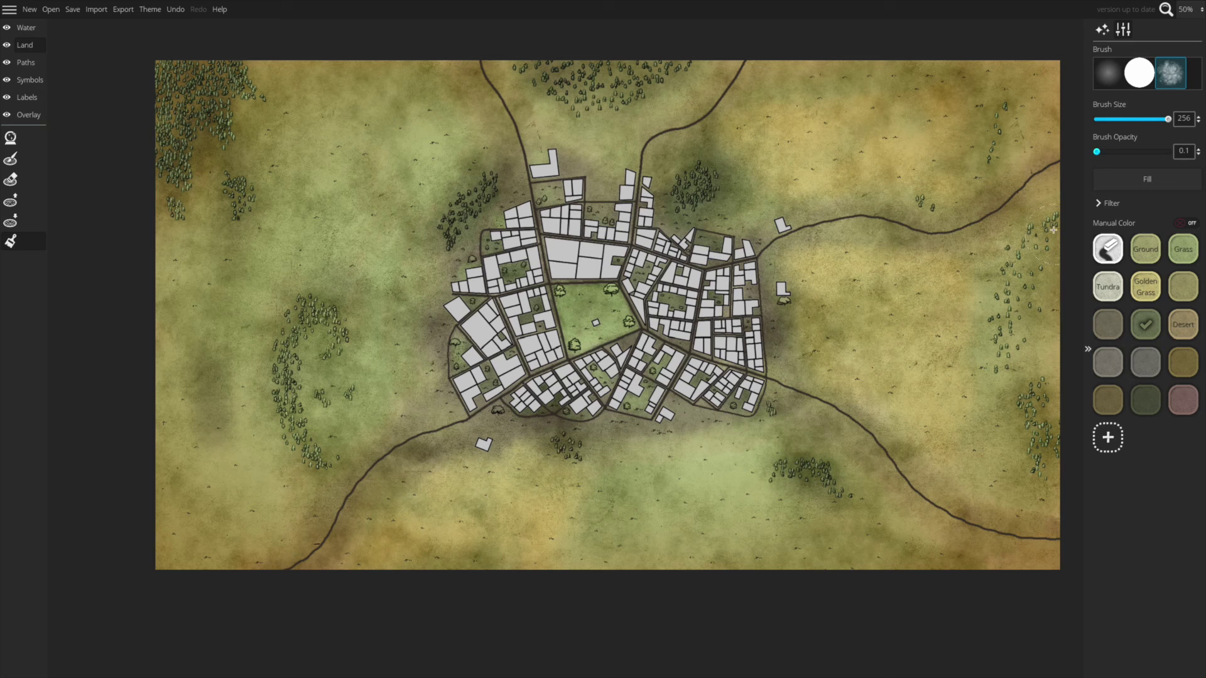
{"action": "left_click", "coordinate": [1000, 327]}
{"action": "left_click_drag", "start_coordinate": [1005, 103], "coordinate": [970, 174]}
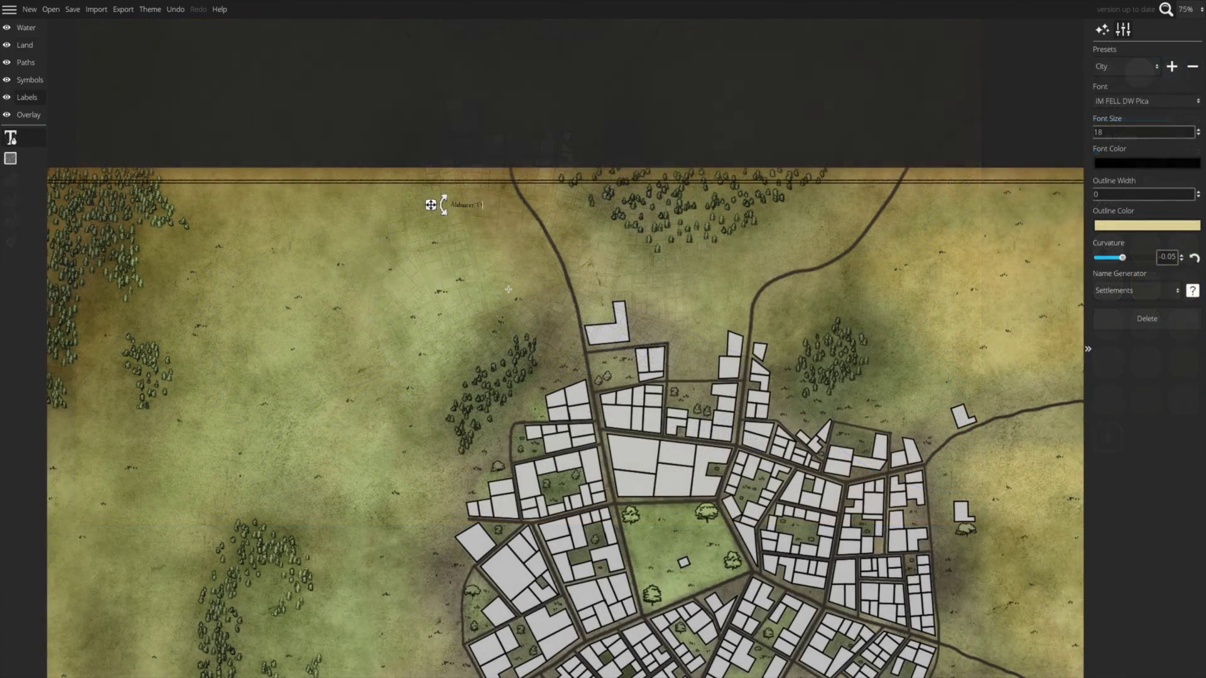
Complete the label "Alabaster Trail to", set its curvature to 0 and move it beside the northwestern road at the map's upper edge
{"action": "type", "text": "to"}
{"action": "scroll", "coordinate": [508, 289], "scroll_direction": "up", "scroll_amount": 5}
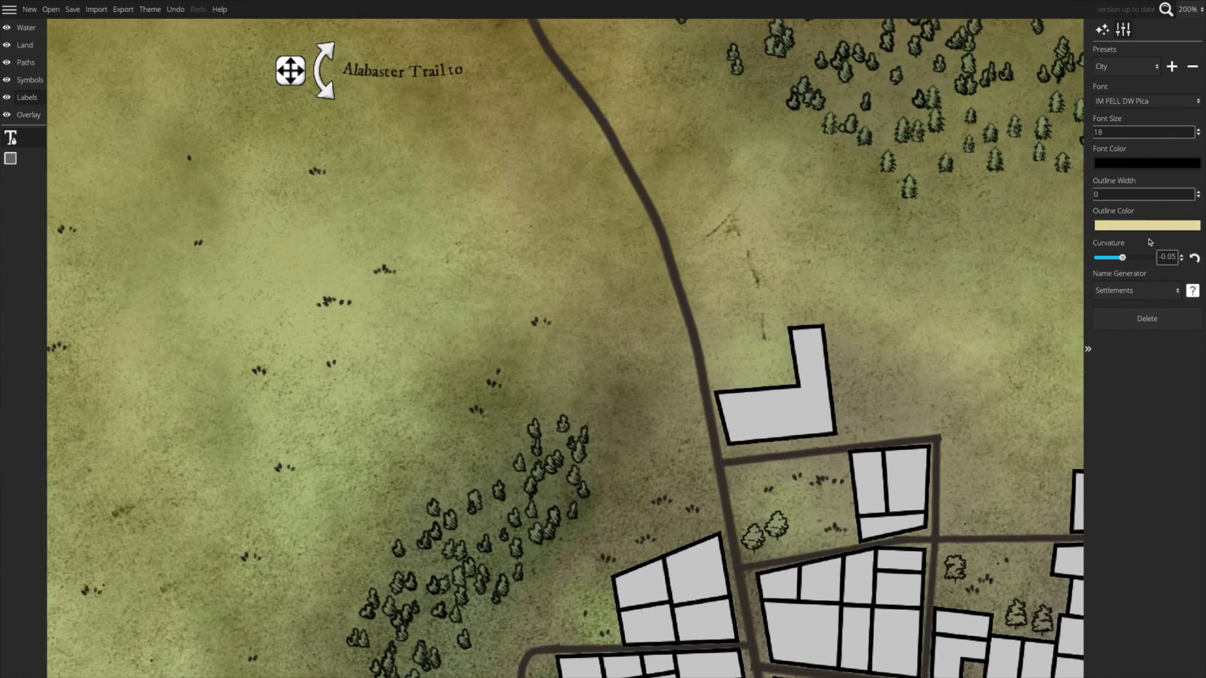
{"action": "left_click", "coordinate": [1181, 255]}
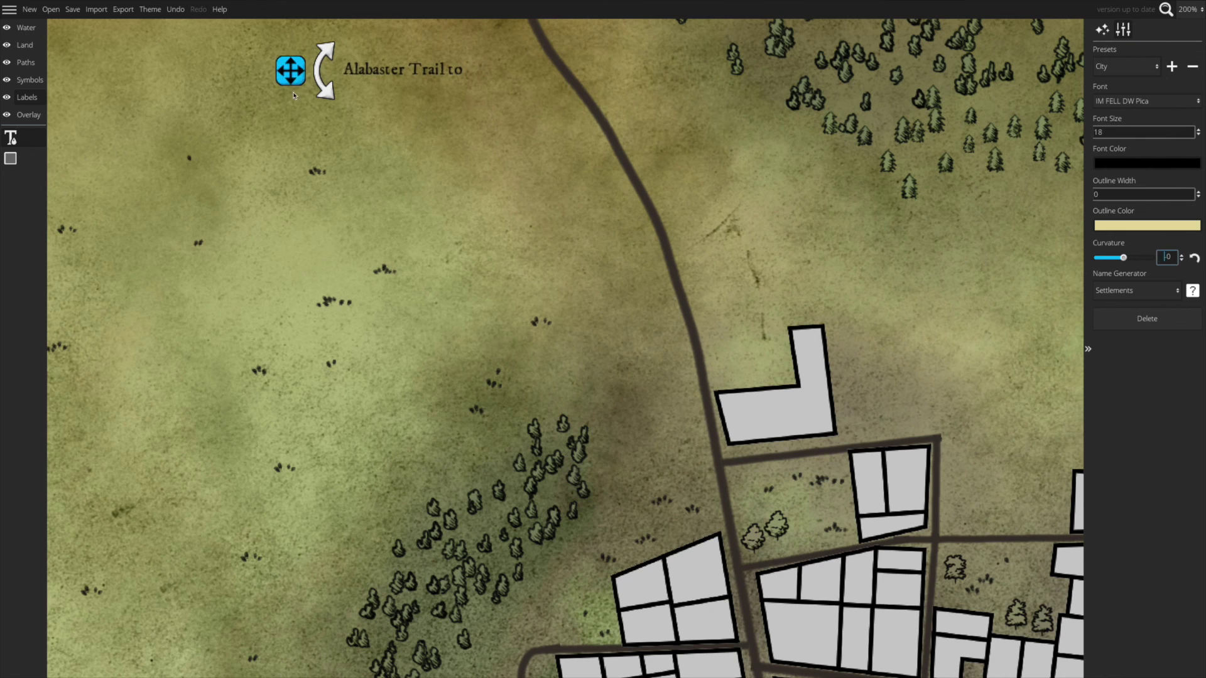
{"action": "left_click_drag", "start_coordinate": [536, 113], "coordinate": [508, 340]}
{"action": "left_click_drag", "start_coordinate": [259, 300], "coordinate": [318, 260]}
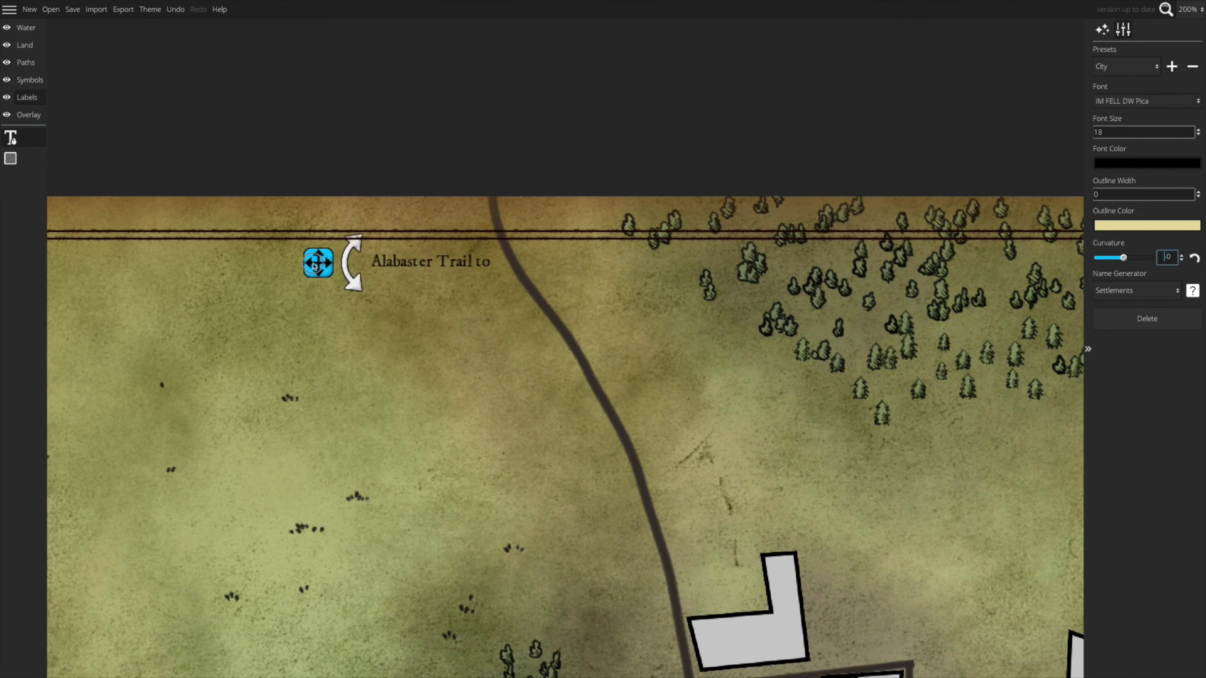
Add the label "Whitestone" at font size 24 and position it directly below the "Alabaster Trail to" label
{"action": "left_click", "coordinate": [412, 304]}
{"action": "type", "text": "Whitestone"}
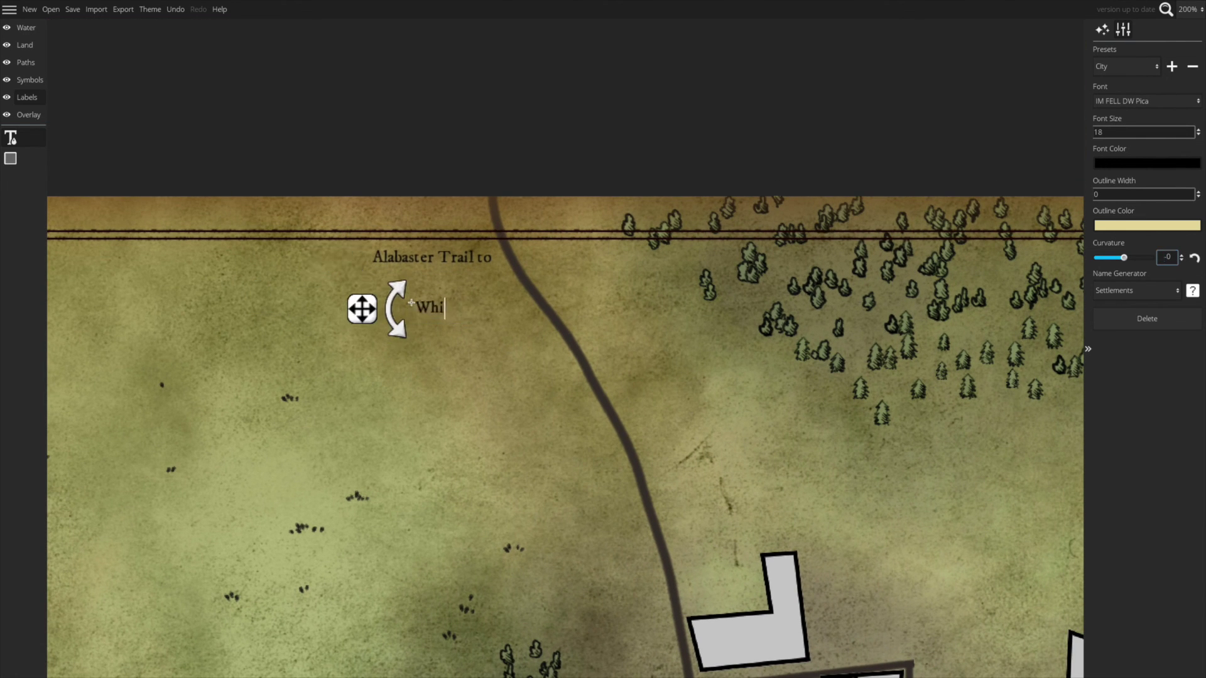
{"action": "left_click", "coordinate": [1122, 134]}
{"action": "type", "text": "24"}
{"action": "left_click_drag", "start_coordinate": [337, 314], "coordinate": [331, 288]}
Add the title label "Turst Fields" in the map's northeast corner, using IM FELL English Italic at font size 196
{"action": "scroll", "coordinate": [331, 288], "scroll_direction": "down", "scroll_amount": 5}
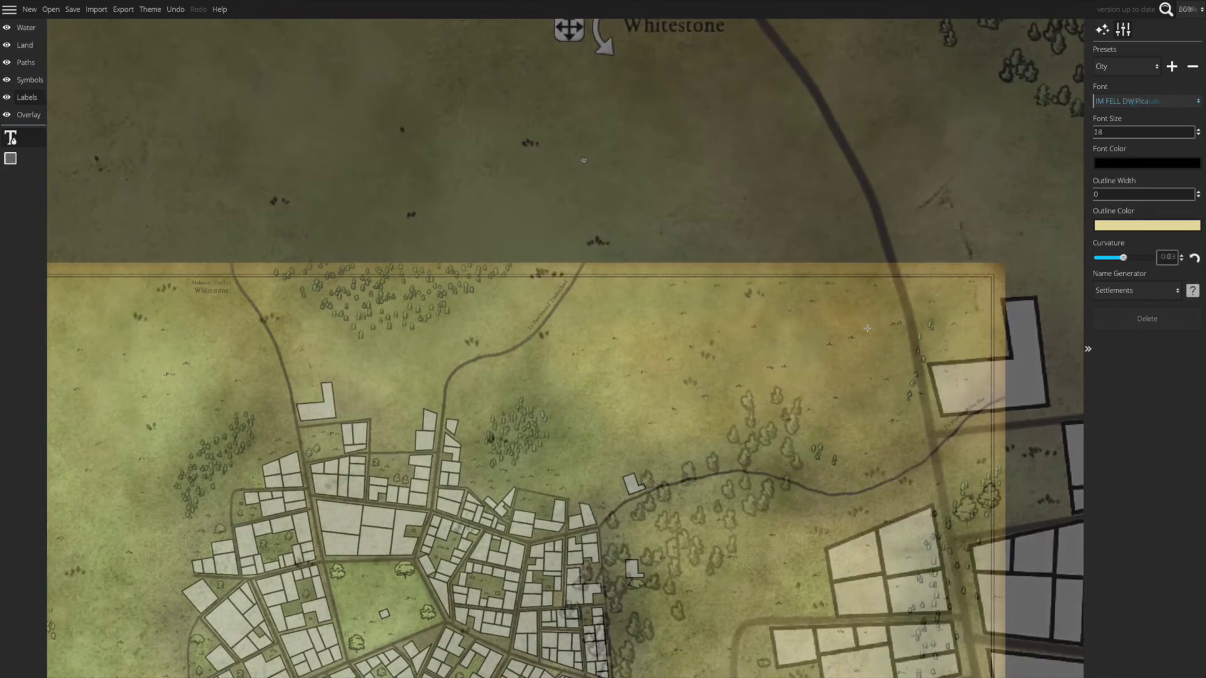
{"action": "left_click", "coordinate": [849, 332]}
{"action": "type", "text": "Turst Fields"}
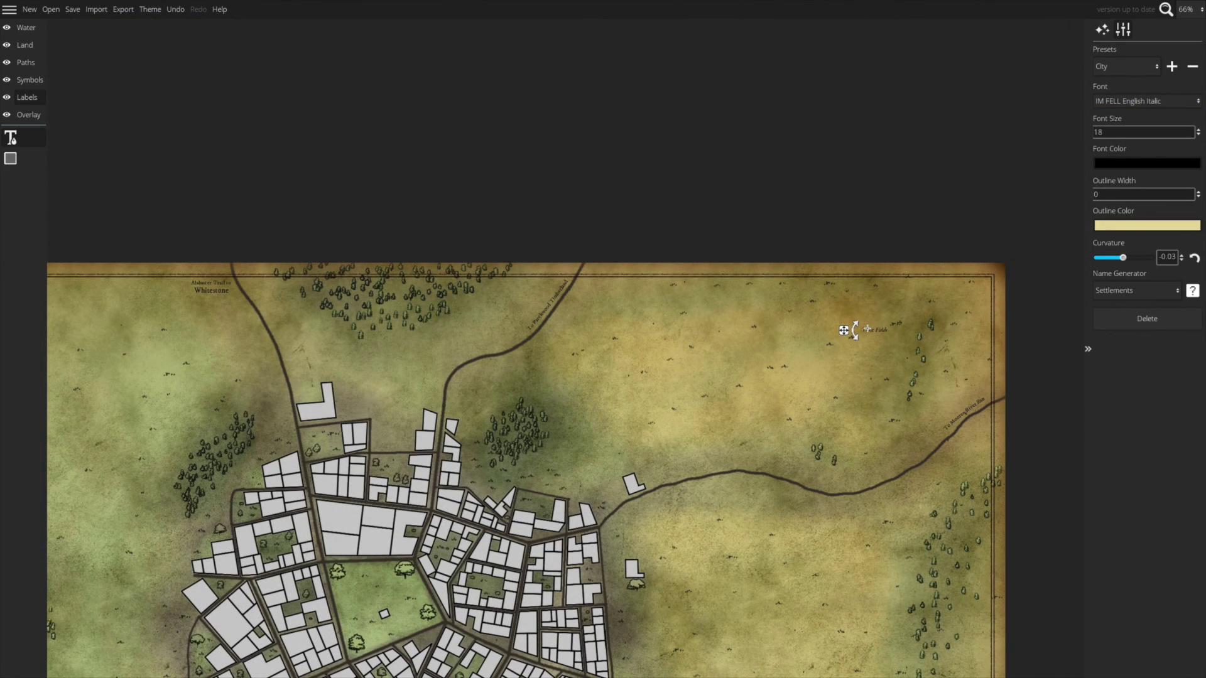
{"action": "type", "text": "96"}
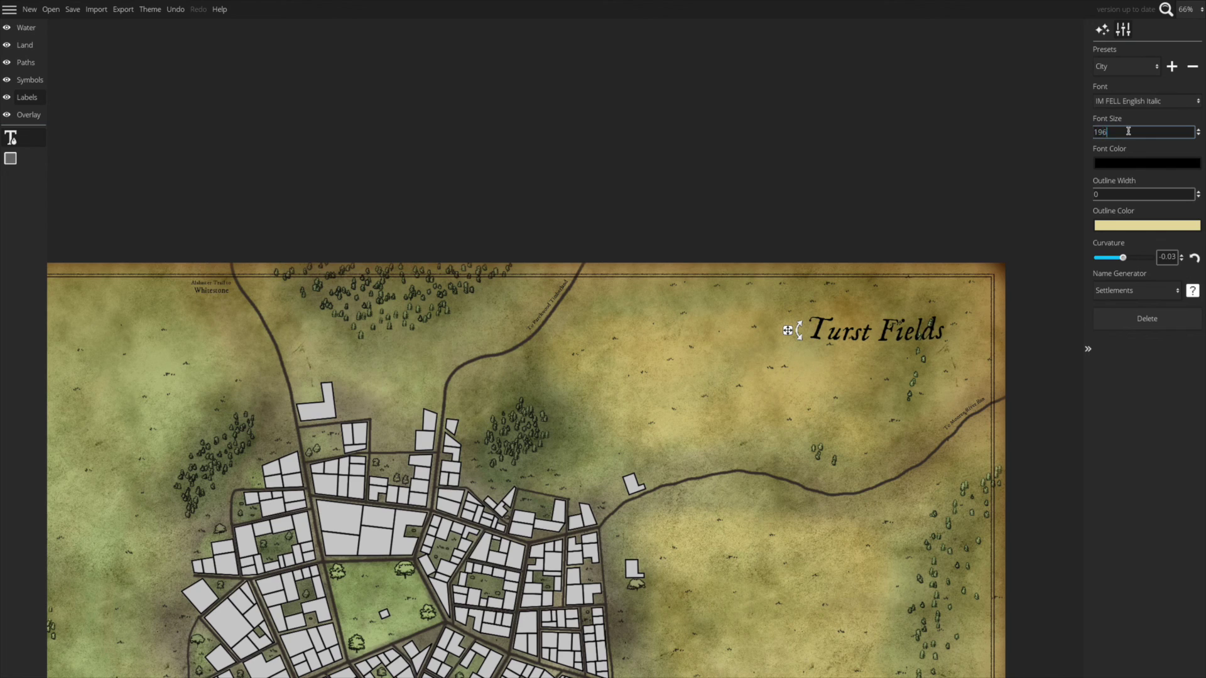
{"action": "key", "text": "Return"}
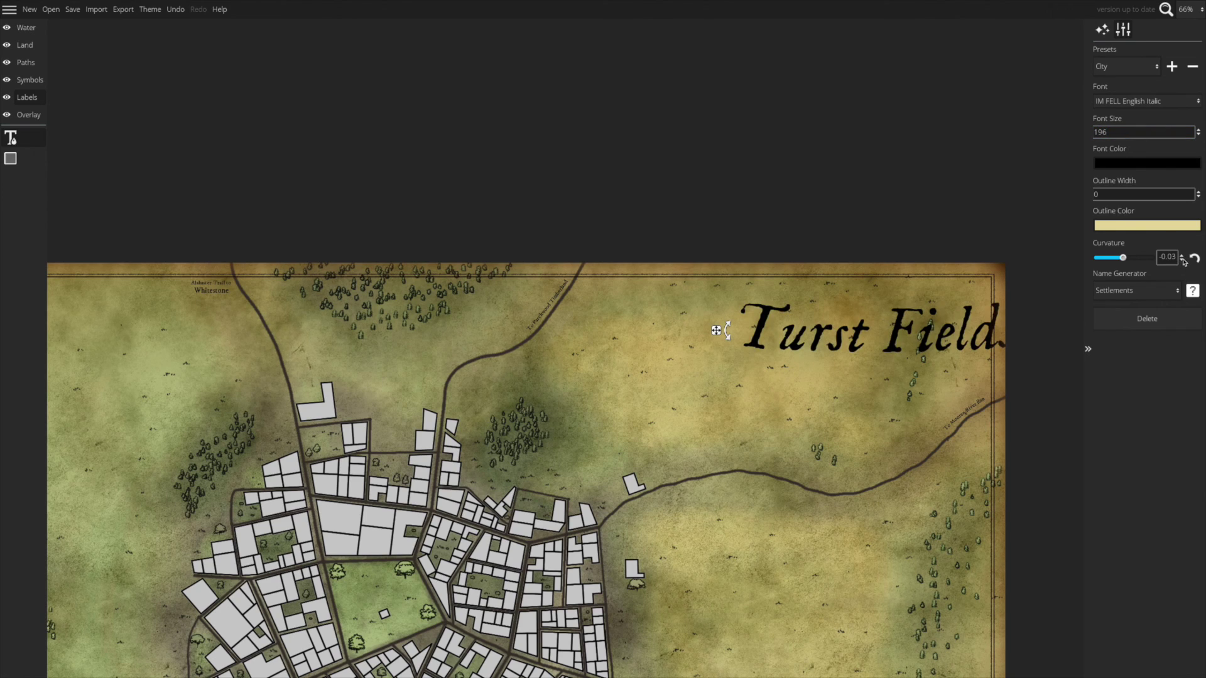